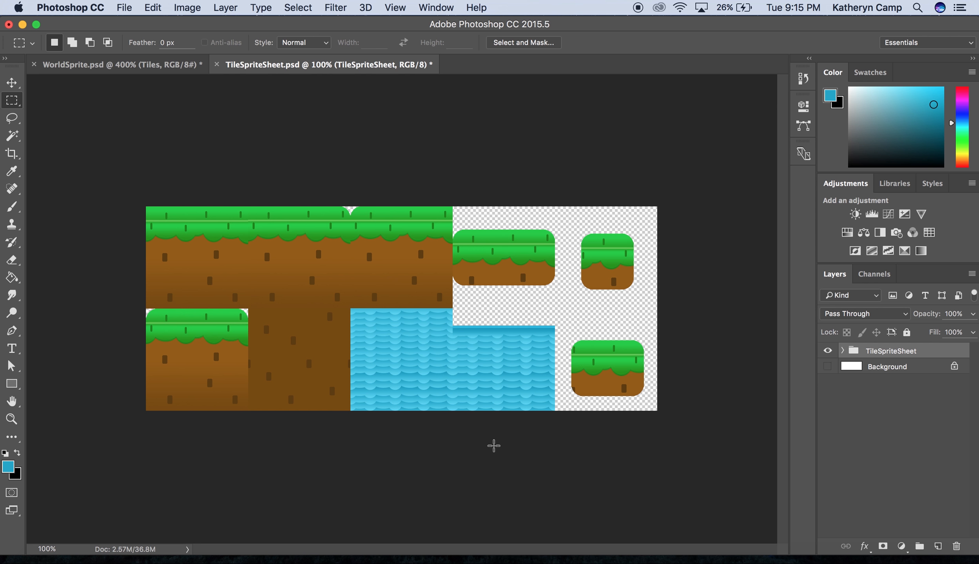
Examine the individual tiles in WorldSprite.psd by showing the Tiles group and checking the Water, WaterFall and Underground layers.
left_click_drag(147, 206, 249, 308)
left_click(119, 65)
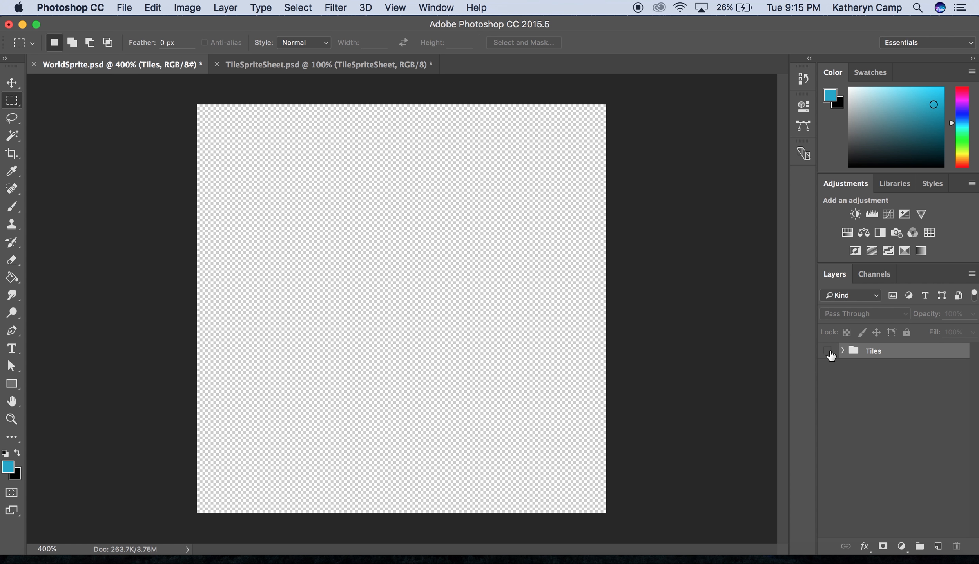
left_click(828, 351)
left_click(842, 350)
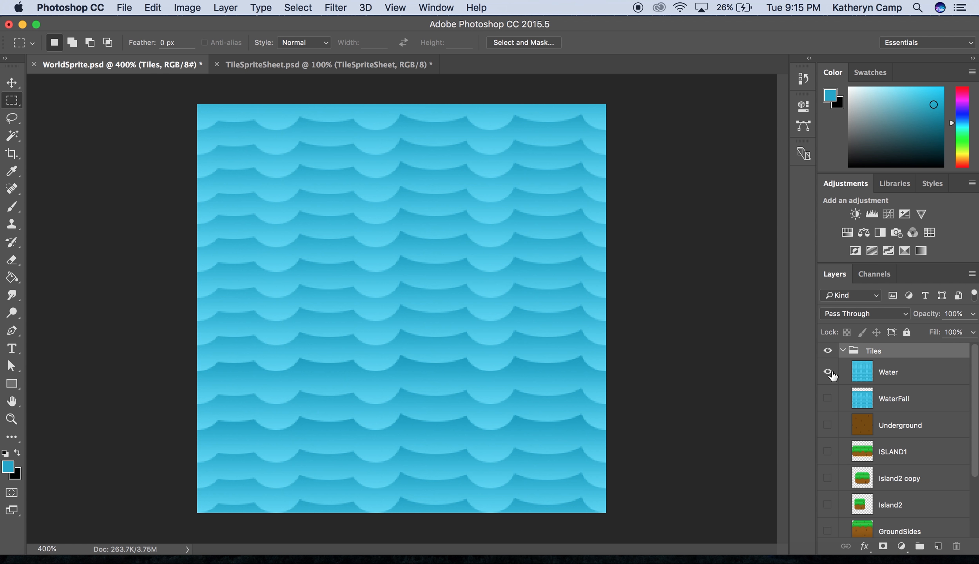
left_click(830, 373)
left_click(829, 399)
left_click(828, 399)
left_click(827, 425)
left_click(827, 425)
left_click(842, 351)
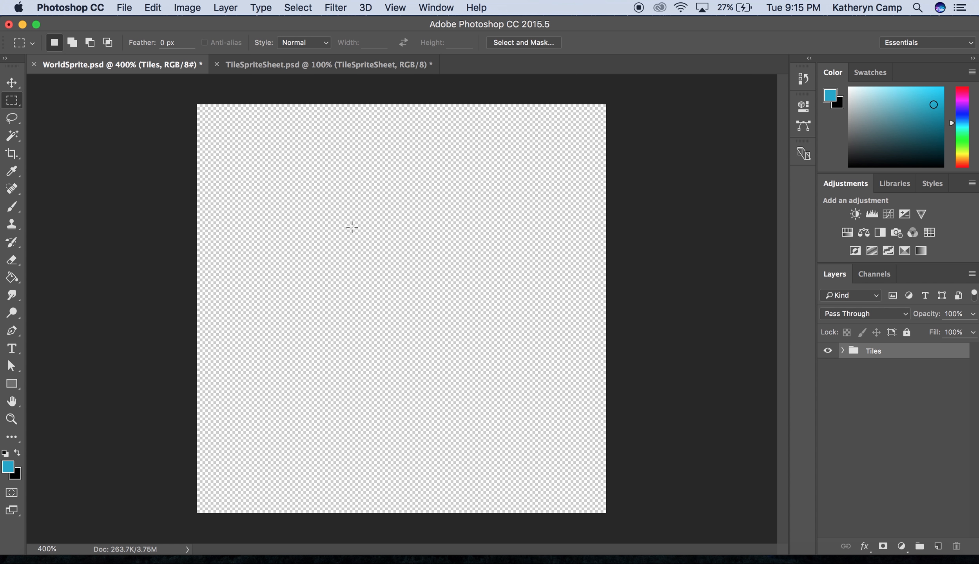
Create a new document 300 pixels wide and 300 pixels high, and set its magnification to 400%.
left_click(125, 8)
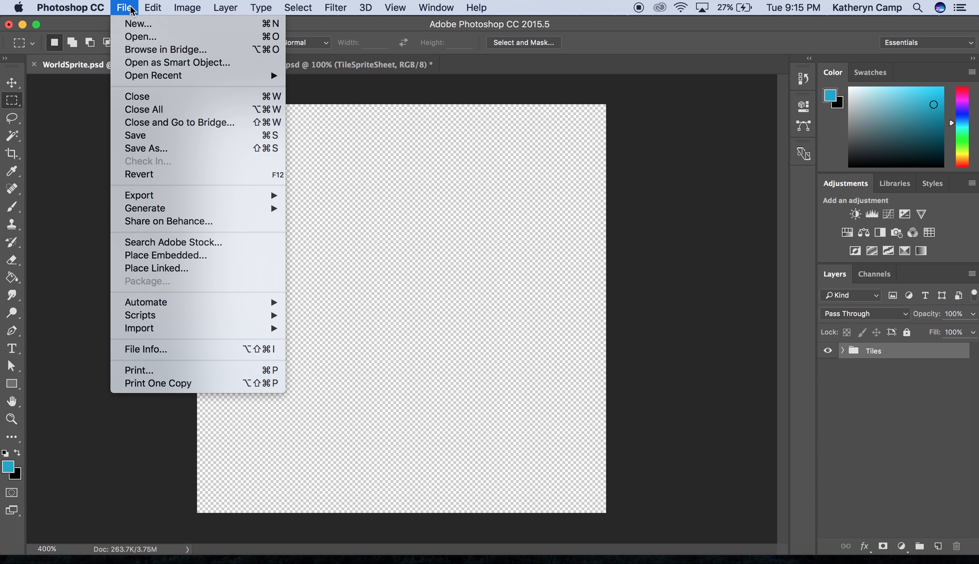
left_click(133, 25)
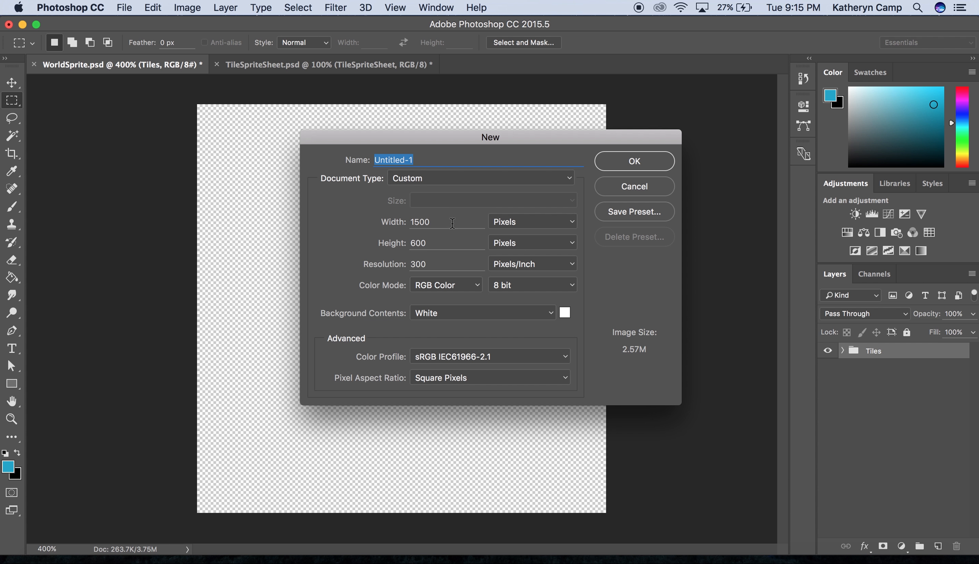
left_click_drag(452, 225, 392, 215)
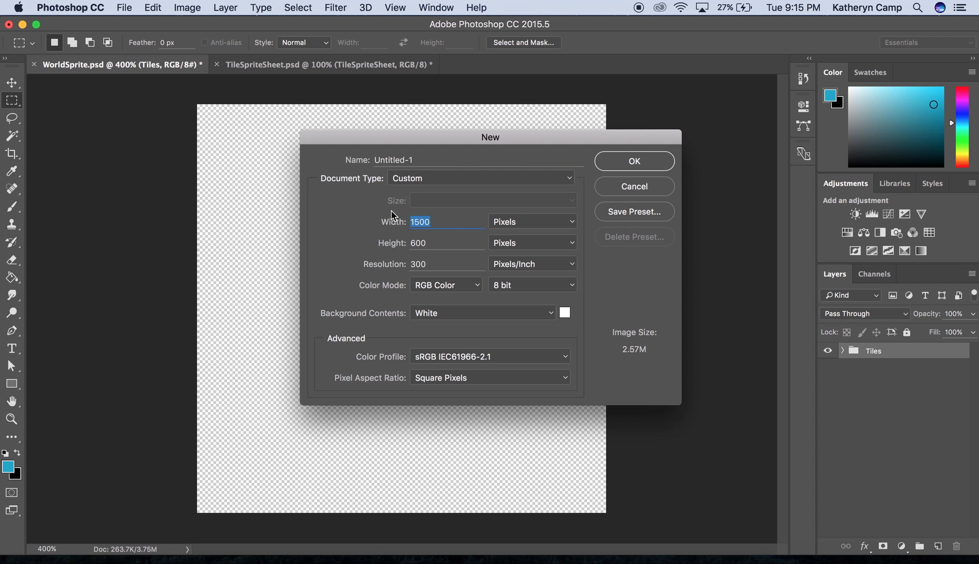
type("300")
key("Tab")
type("300")
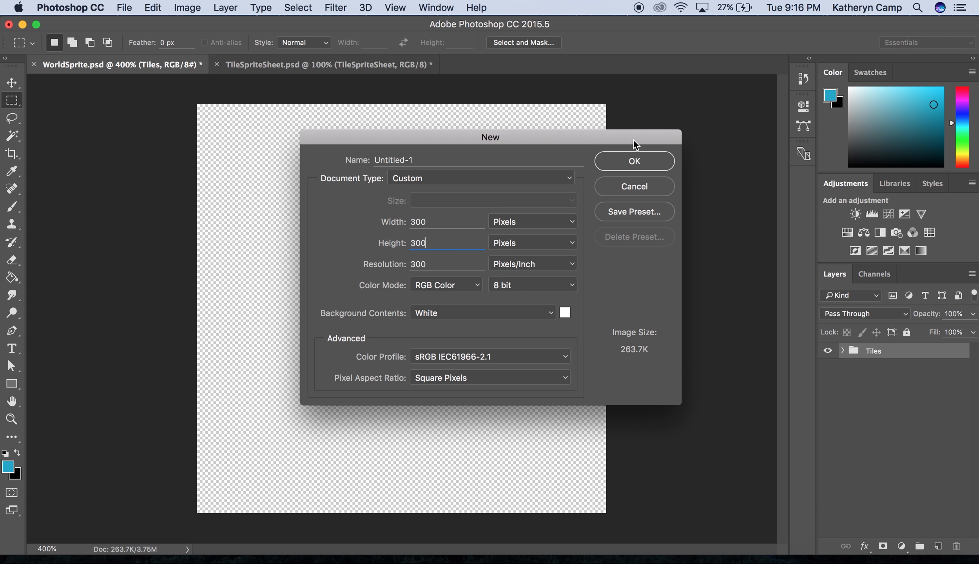
left_click(635, 161)
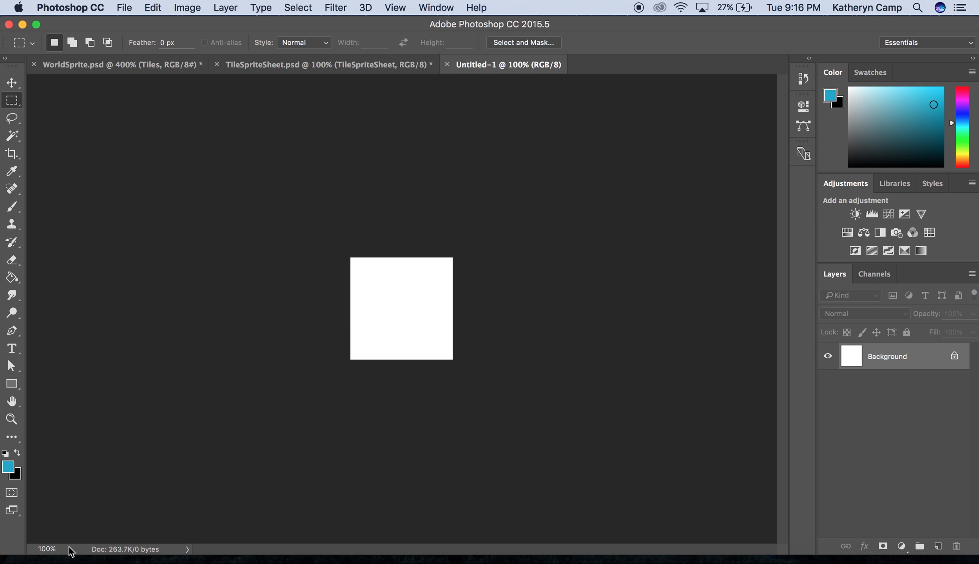
left_click(56, 548)
type("400")
key("Return")
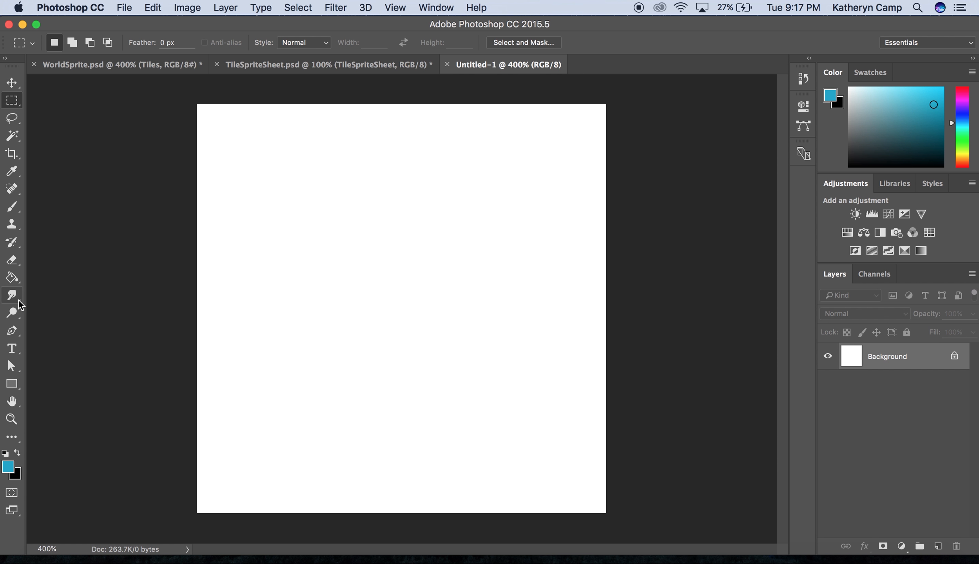
Fill the white canvas with the blue foreground color using the Paint Bucket.
left_click(15, 282)
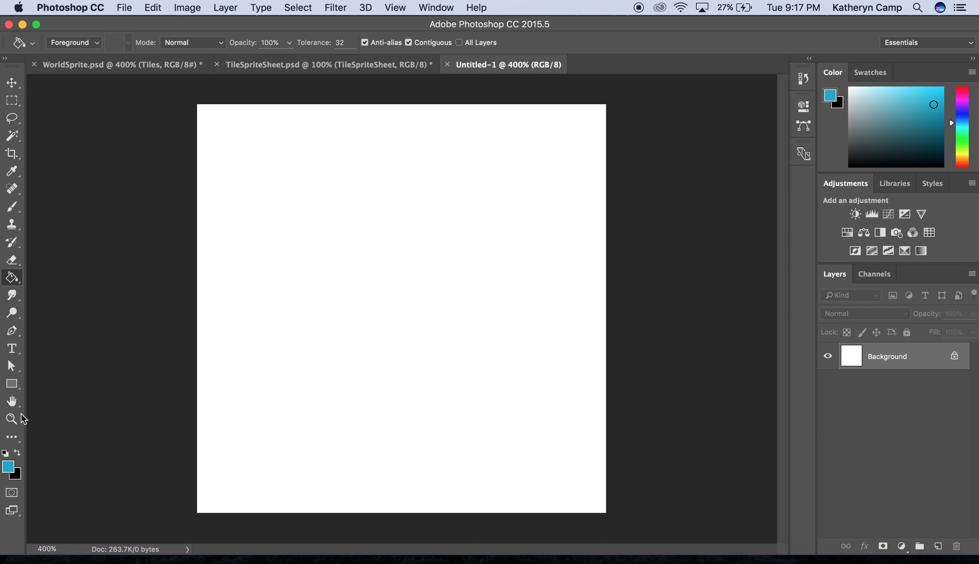
left_click(301, 235)
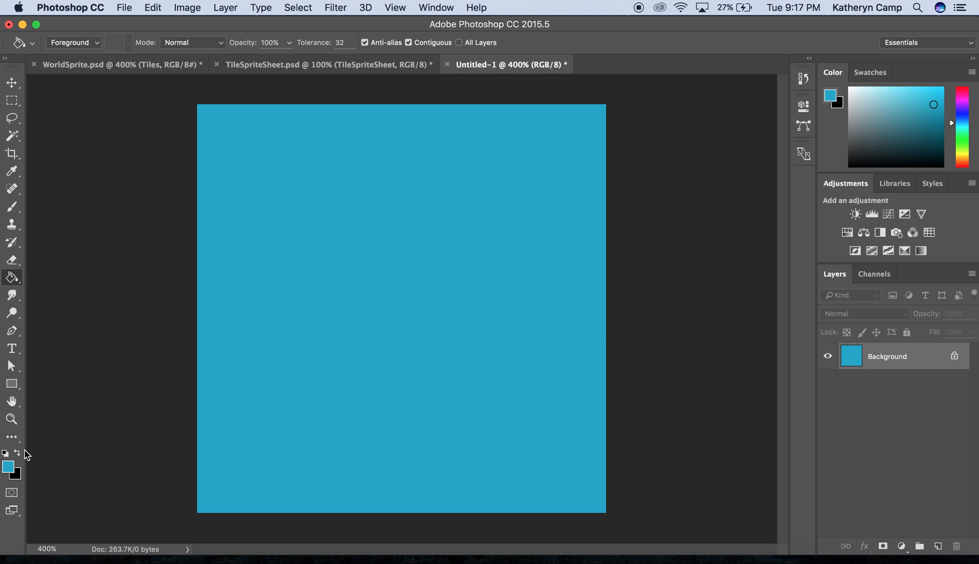
Show the GroundSides and Ground1 layers in WorldSprite.psd as a reference, and return to the Untitled-1 document.
left_click(177, 71)
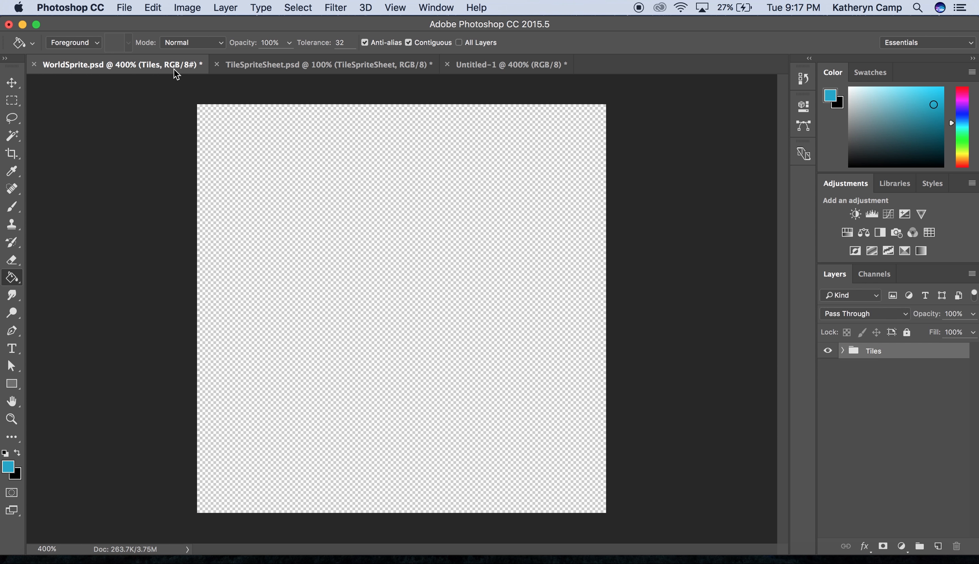
left_click(842, 351)
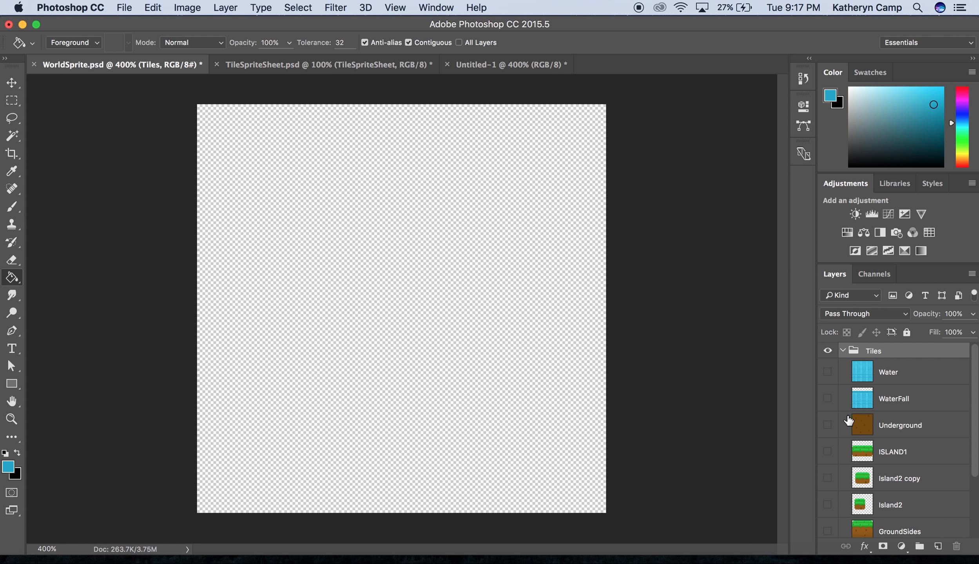
left_click(827, 530)
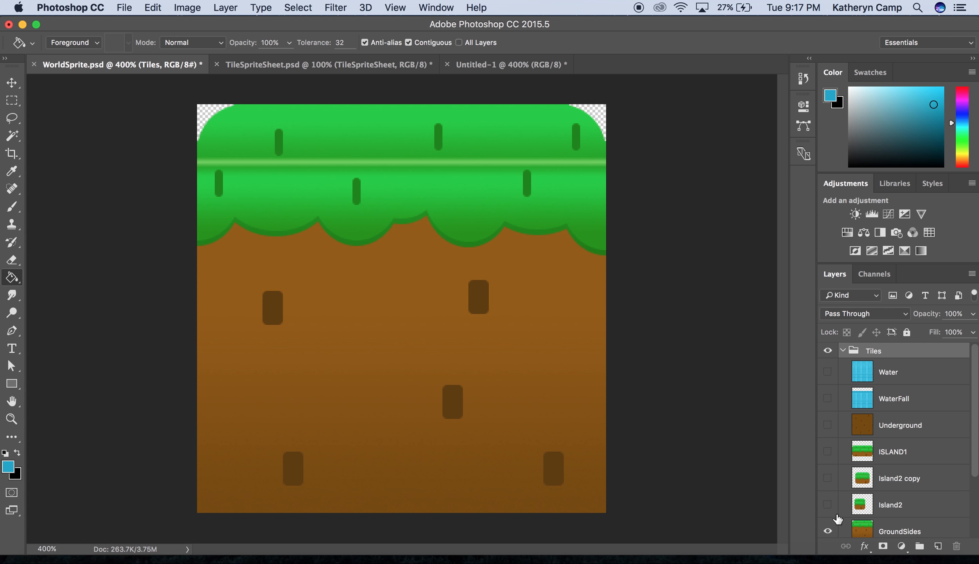
scroll(879, 447, "down", 2)
scroll(879, 447, "down", 2)
left_click(827, 524)
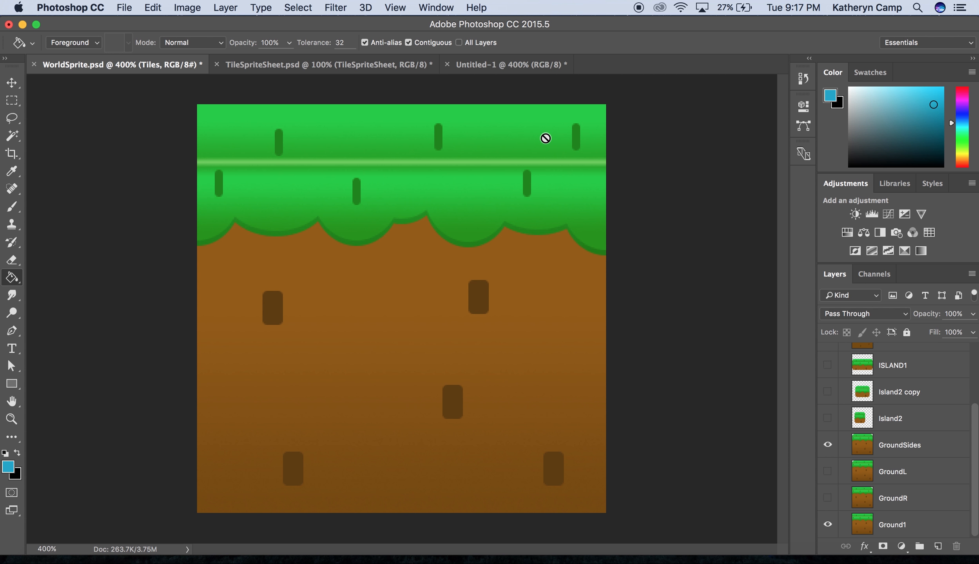
left_click(497, 69)
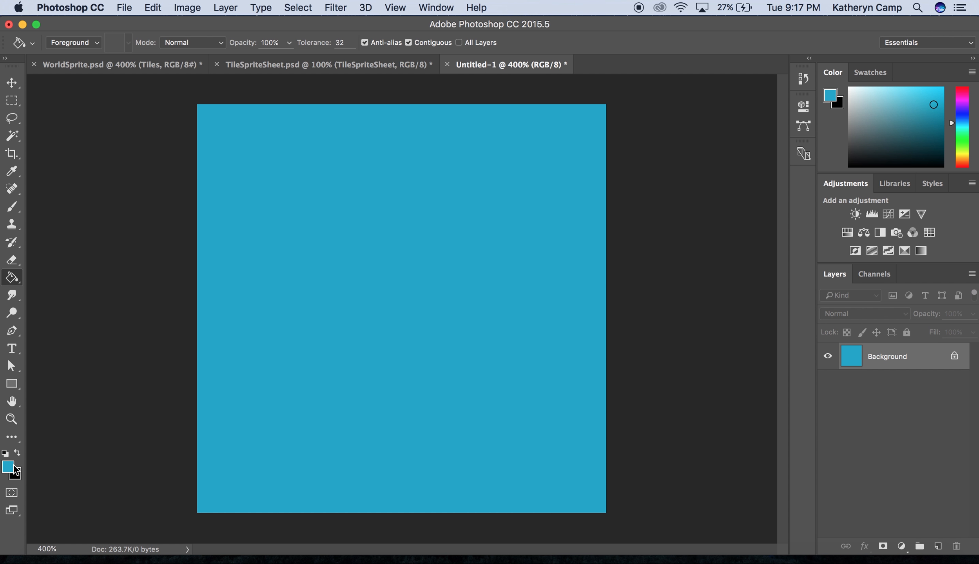
Set the foreground color to brown #723c0c and fill the whole canvas with it.
left_click(12, 469)
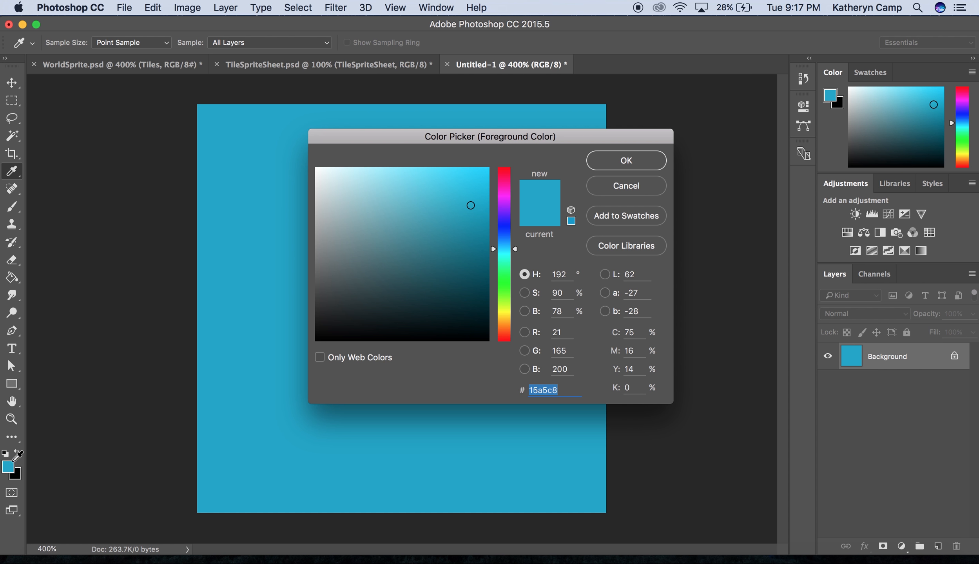
left_click_drag(510, 317, 507, 329)
mouse_move(472, 260)
left_mouse_down()
mouse_move(472, 281)
mouse_move(472, 263)
left_mouse_up()
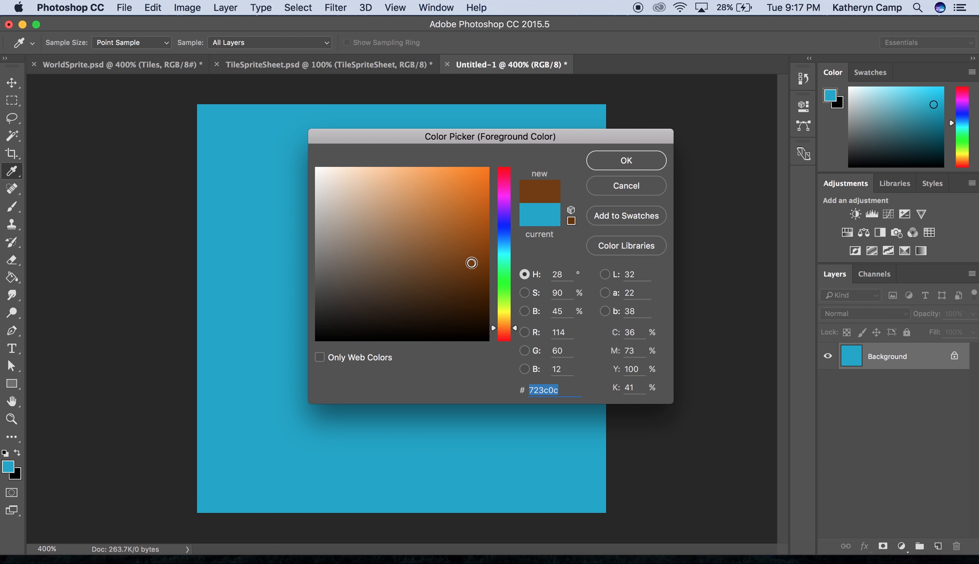
left_click(644, 157)
key("g")
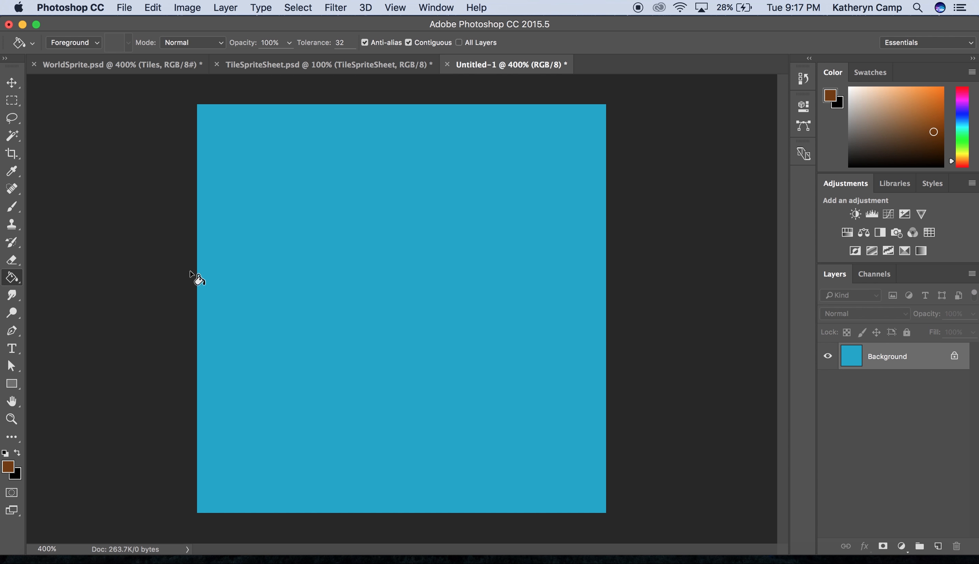
left_click(340, 257)
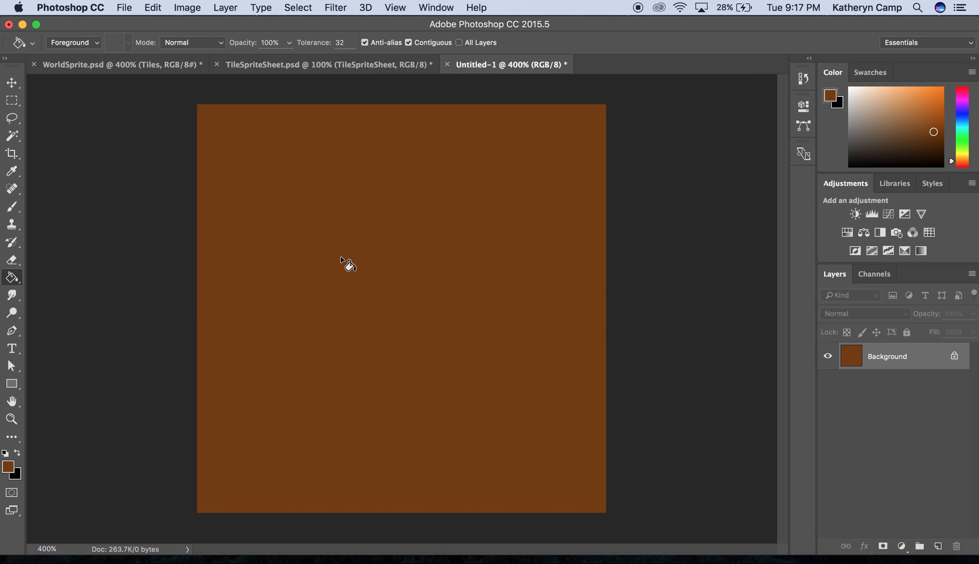
Check the reference ground tile in WorldSprite.psd, and set the Rectangle tool in Untitled-1 to no stroke with a green fill.
left_click(152, 65)
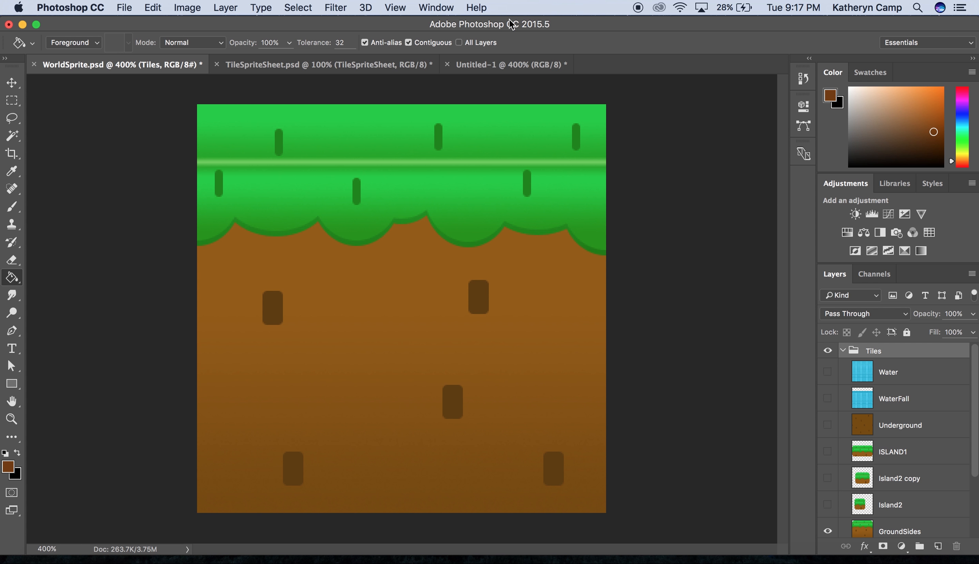
left_click(502, 65)
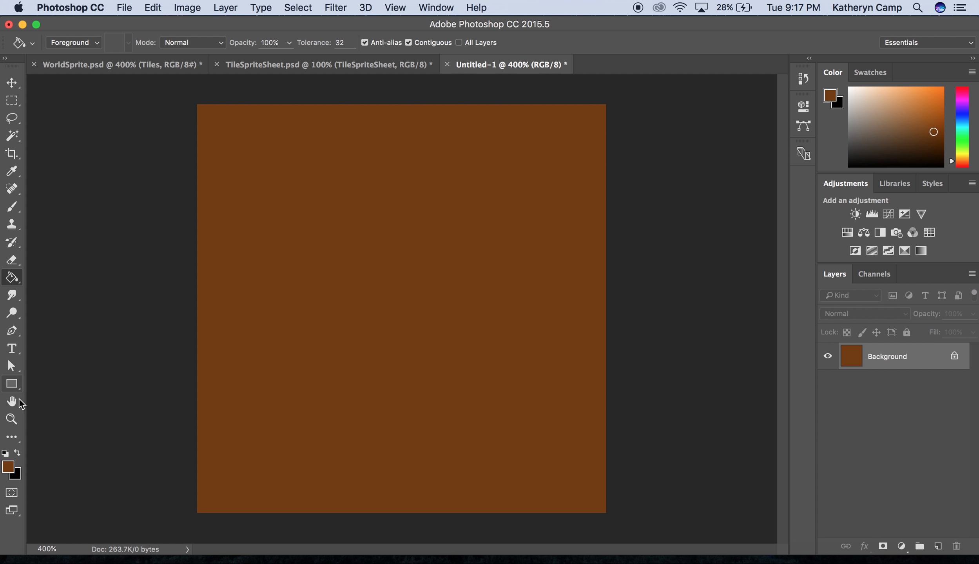
left_click(18, 387)
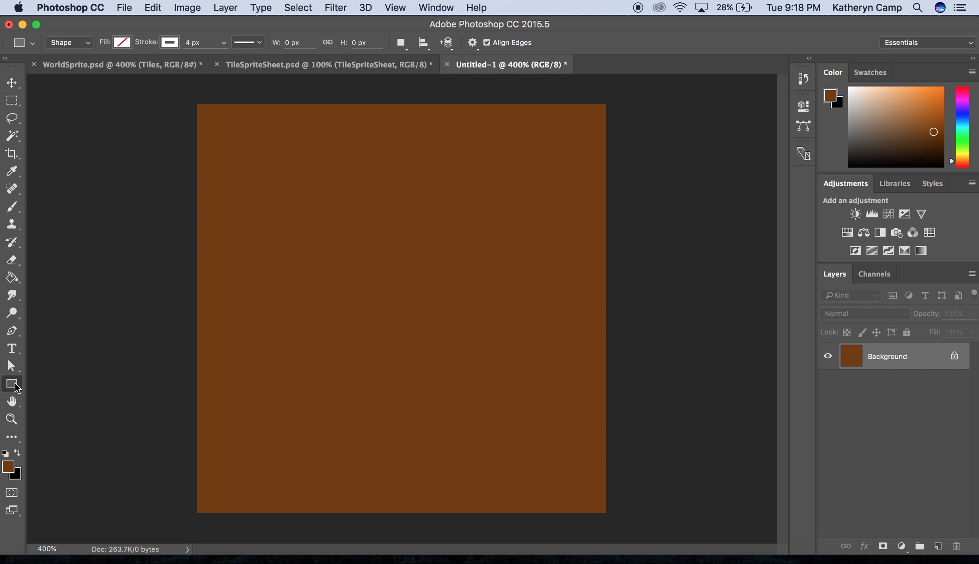
left_click(176, 43)
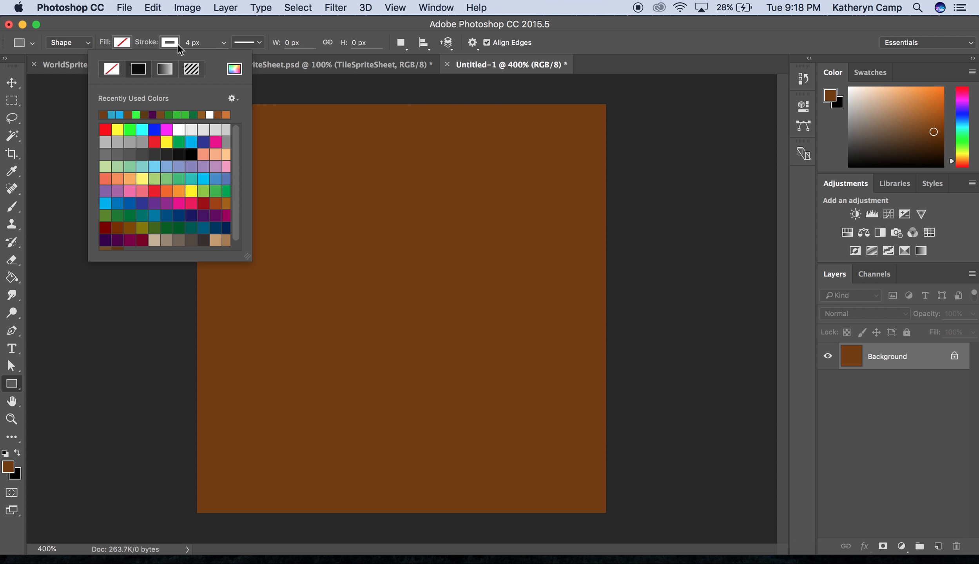
left_click(118, 68)
left_click(126, 42)
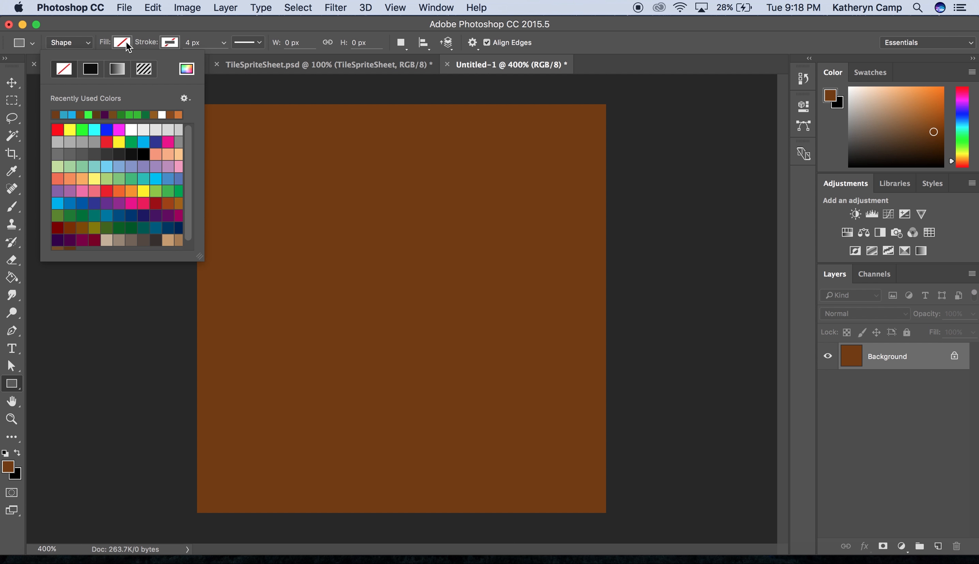
left_click(129, 114)
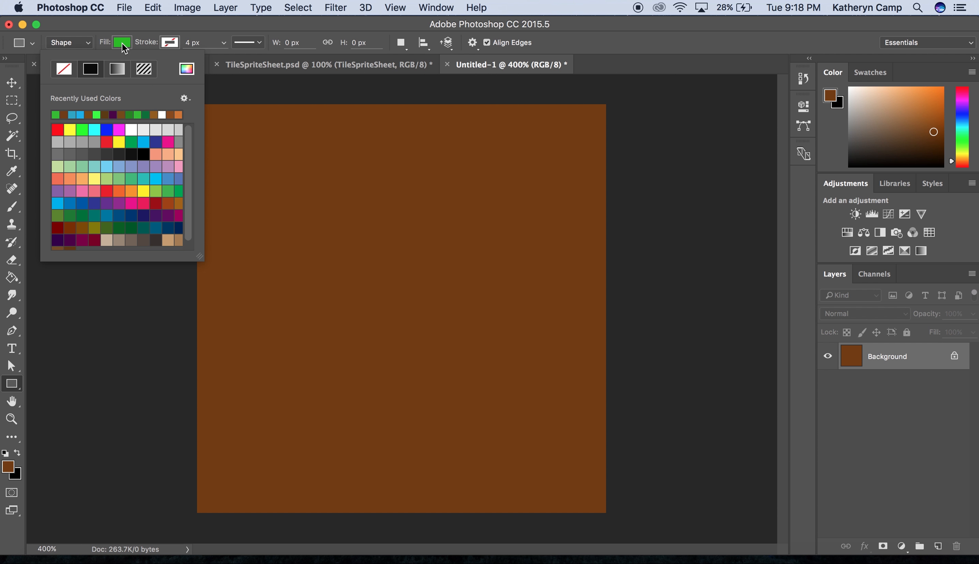
left_click(127, 27)
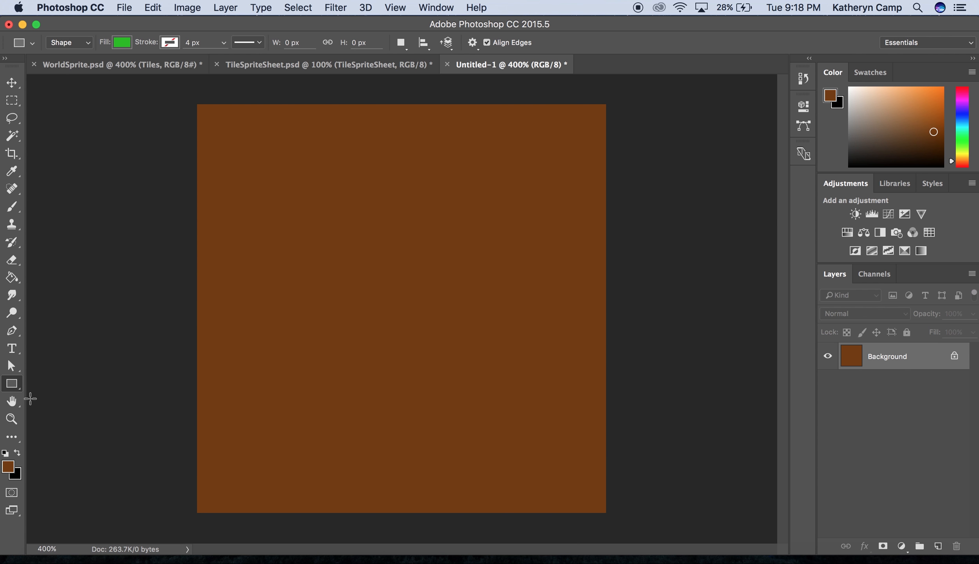
Draw a green rectangle about 303 by 54 px across the full width of the brown canvas's upper edge.
left_click(180, 66)
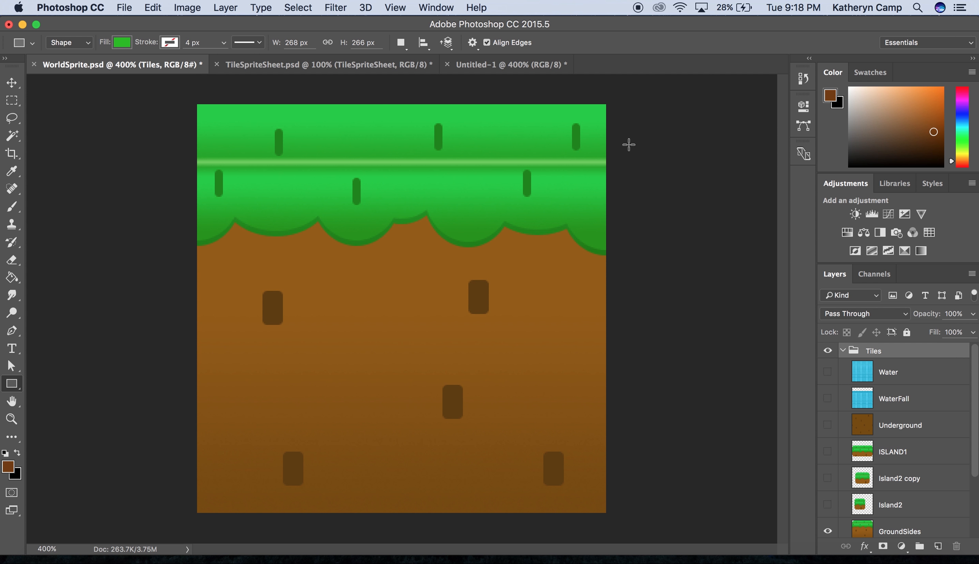
left_click(493, 72)
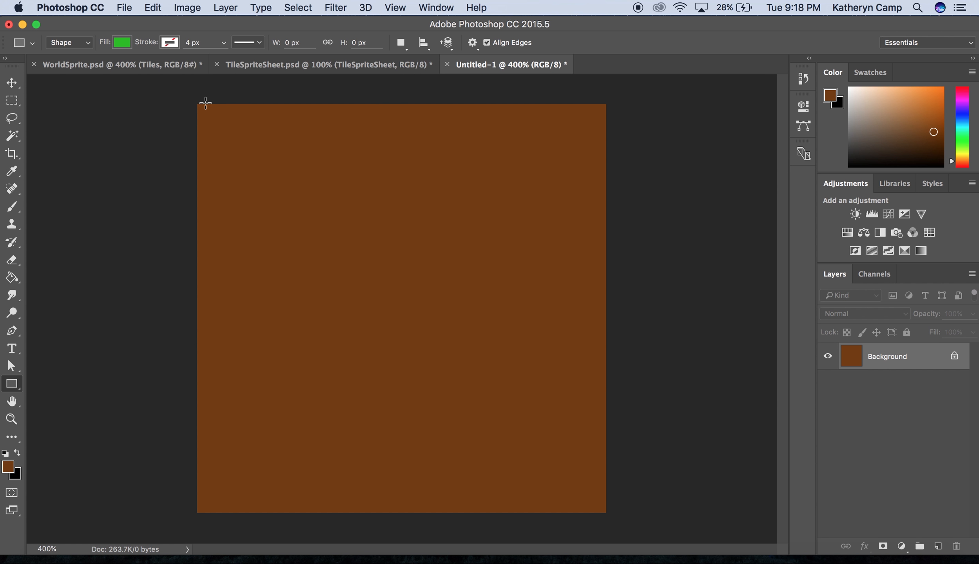
left_click_drag(196, 104, 608, 176)
left_click_drag(609, 176, 609, 176)
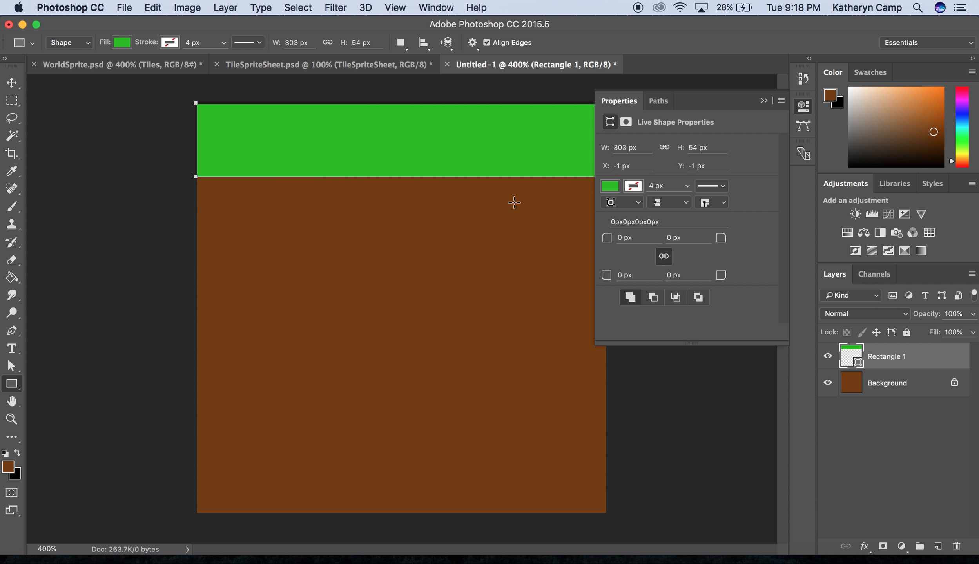
left_click(15, 385)
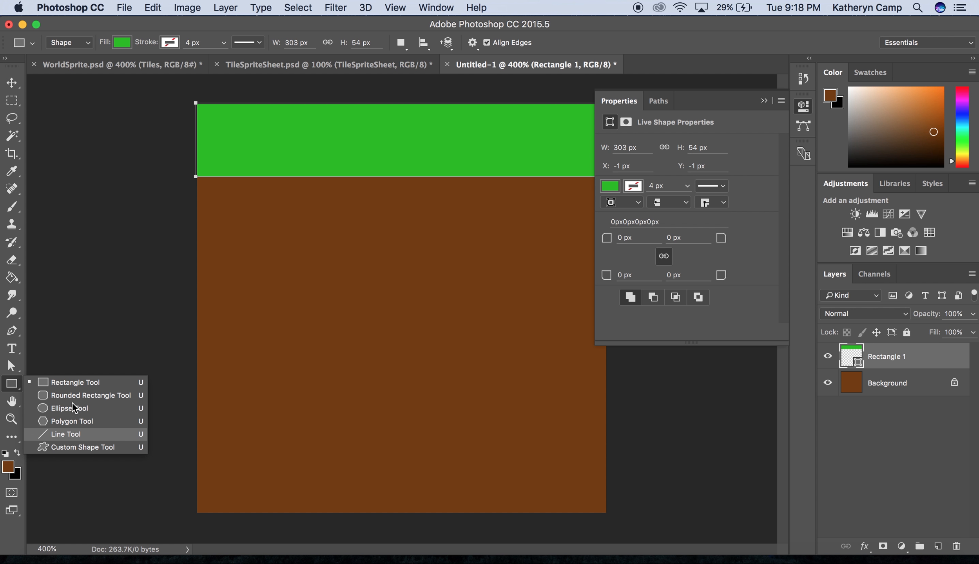
left_click(768, 103)
left_click(763, 102)
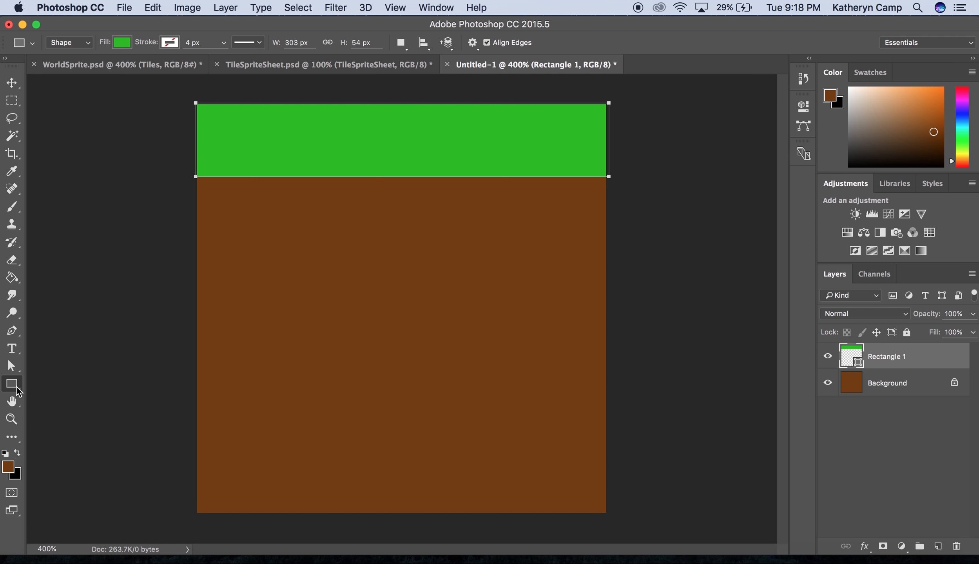
Check the reference tile in WorldSprite.psd, and draw a green circle about 59 px wide across the grass's lower edge in Untitled-1.
left_click(141, 66)
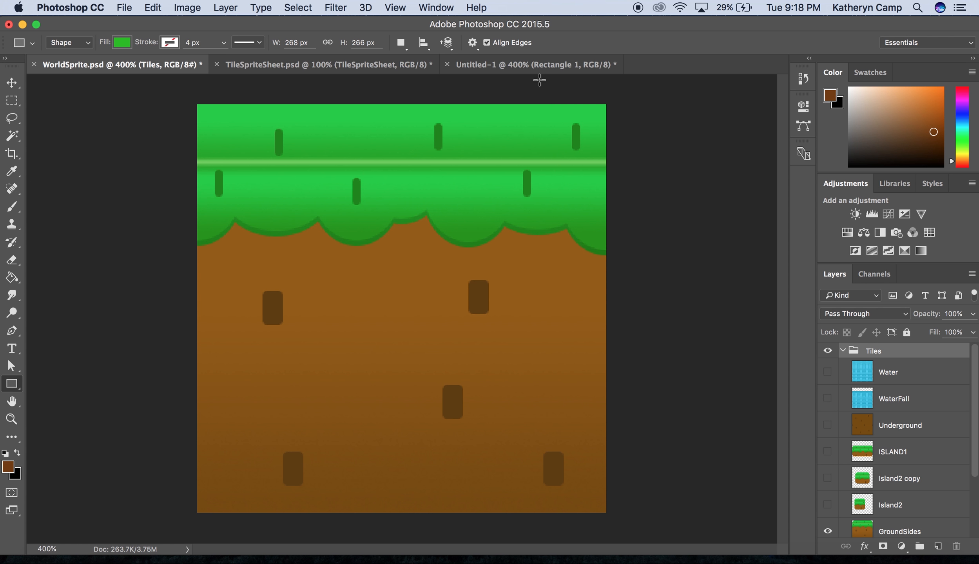
left_click(538, 67)
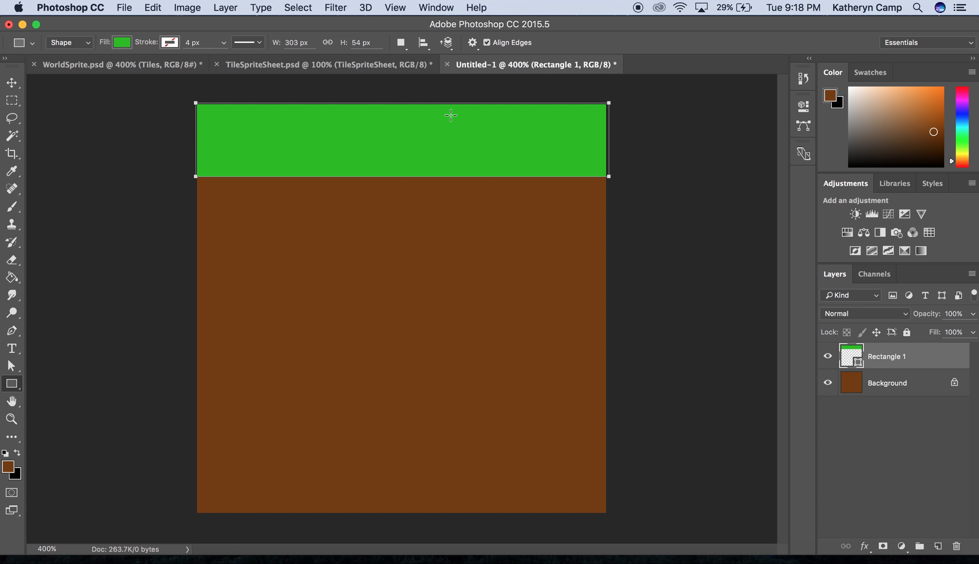
right_click(18, 389)
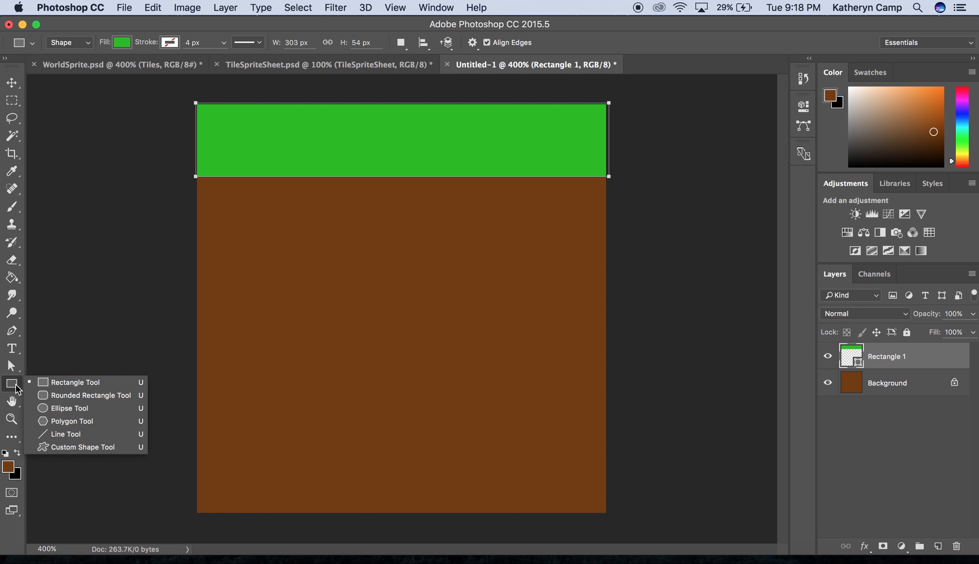
left_click(48, 409)
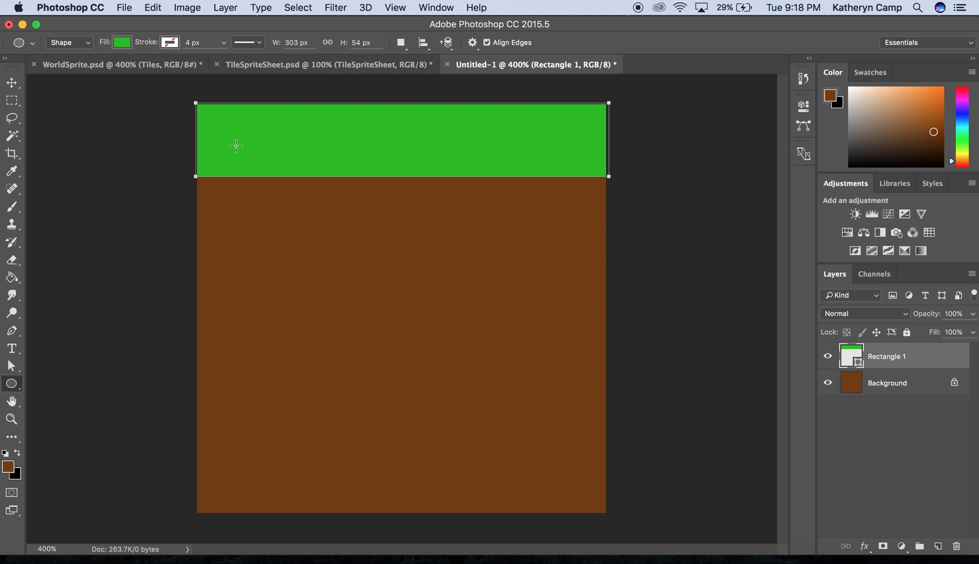
left_click_drag(236, 146, 339, 225)
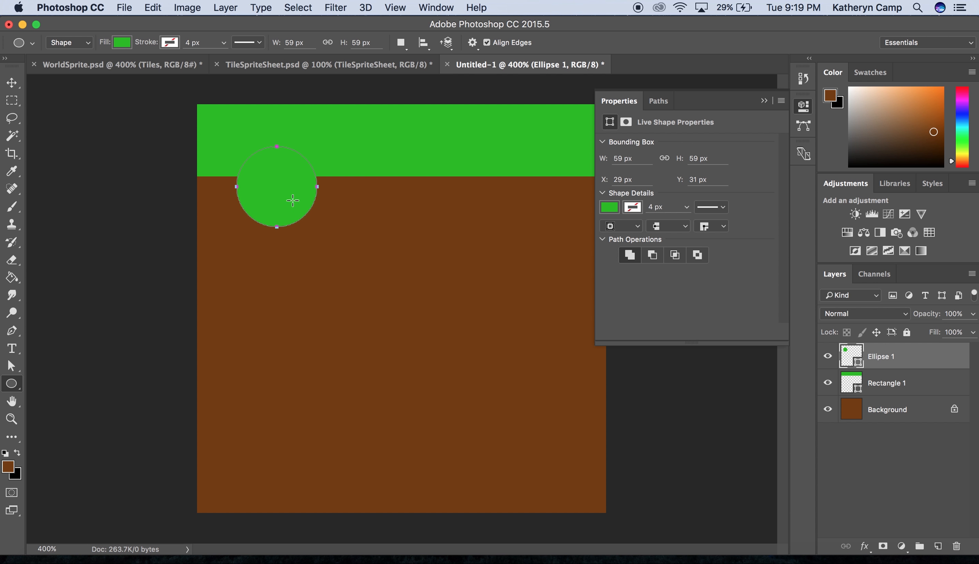
Move the circle half off the canvas's left edge, at about X -29 px and Y 23 px, and collapse the Properties panel.
left_click(12, 83)
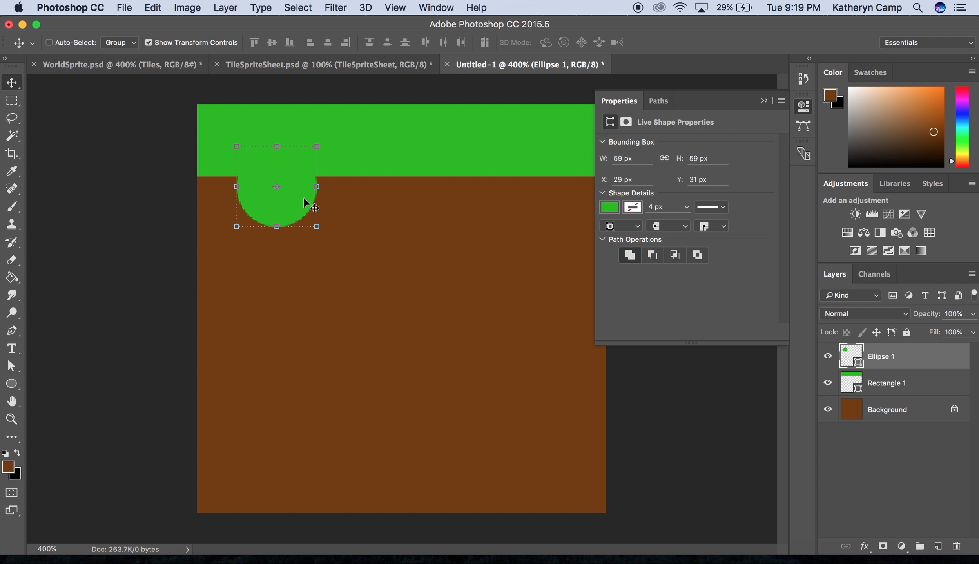
left_click_drag(304, 197, 244, 200)
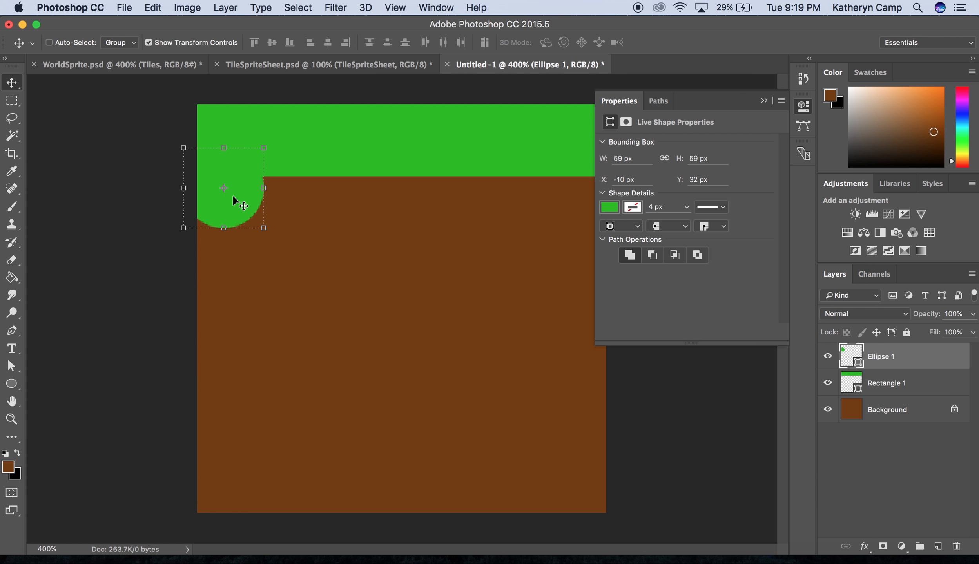
left_click_drag(250, 201, 227, 202)
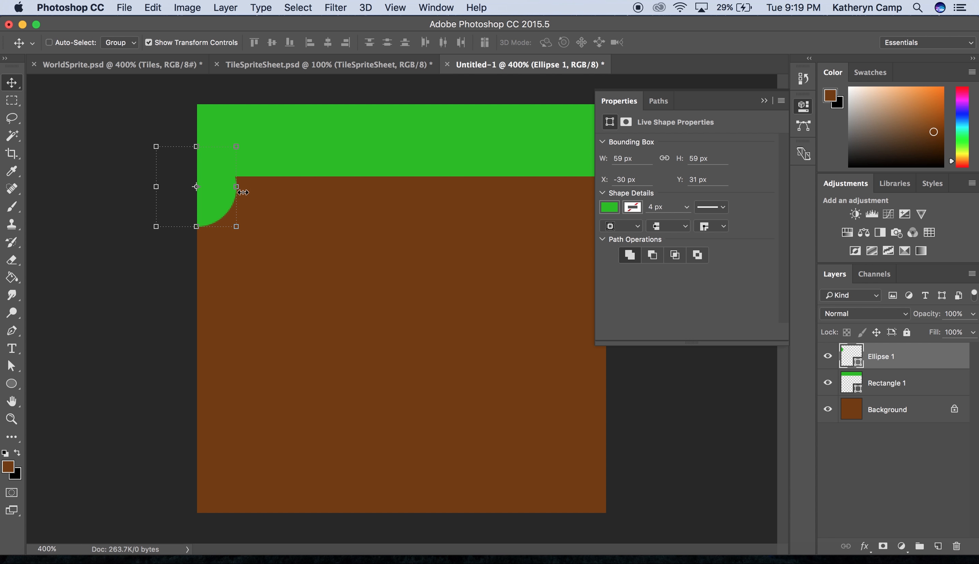
left_click_drag(222, 202, 224, 190)
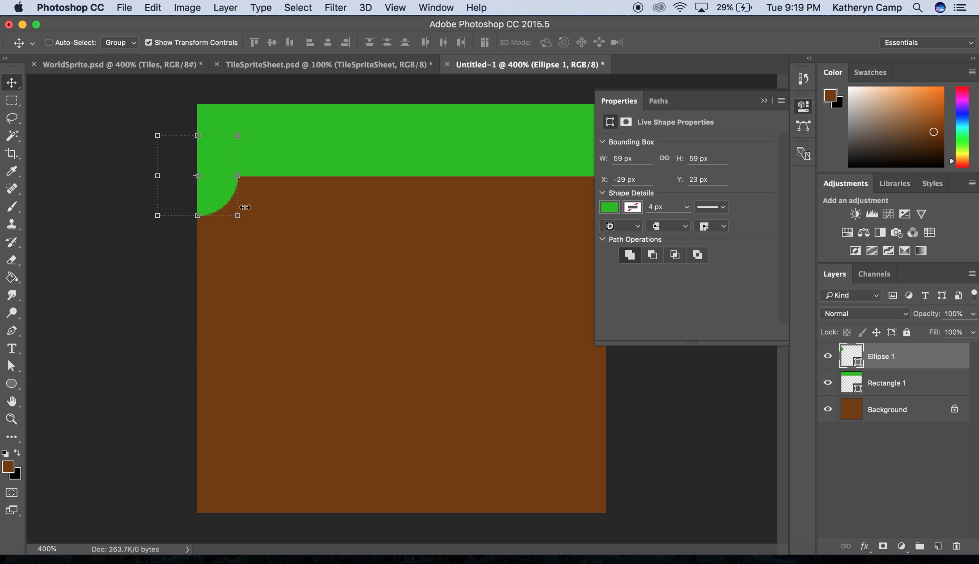
left_click(919, 412)
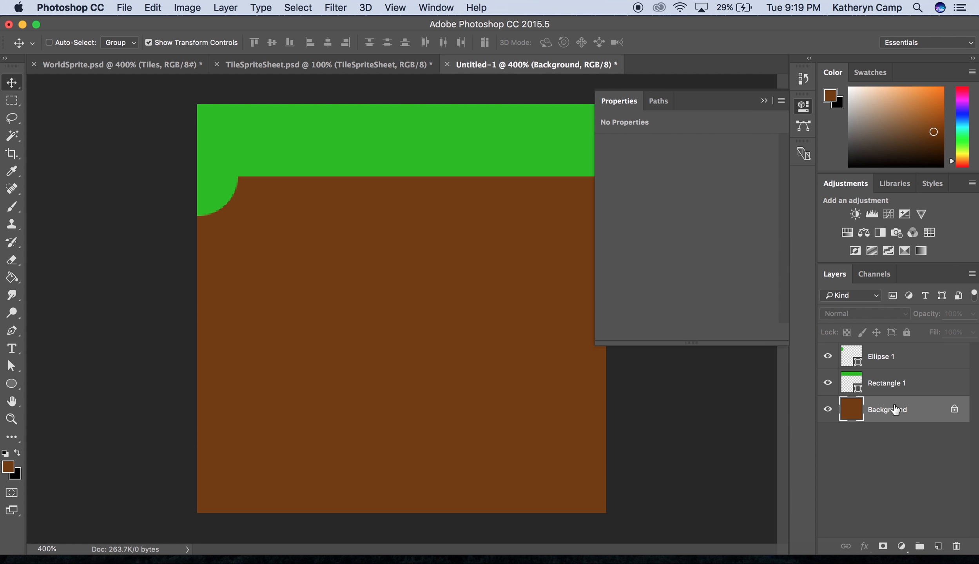
left_click(764, 101)
left_click(897, 356)
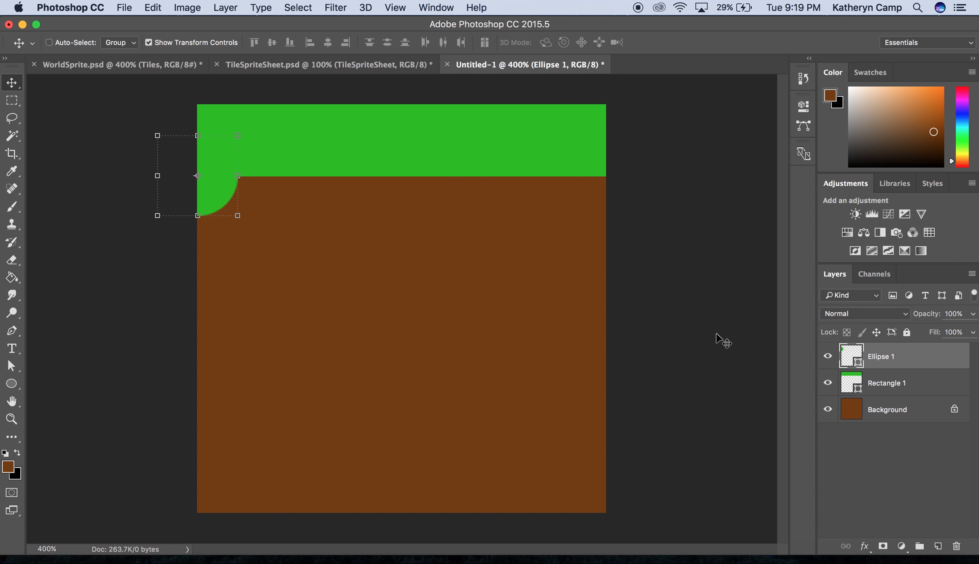
right_click(918, 369)
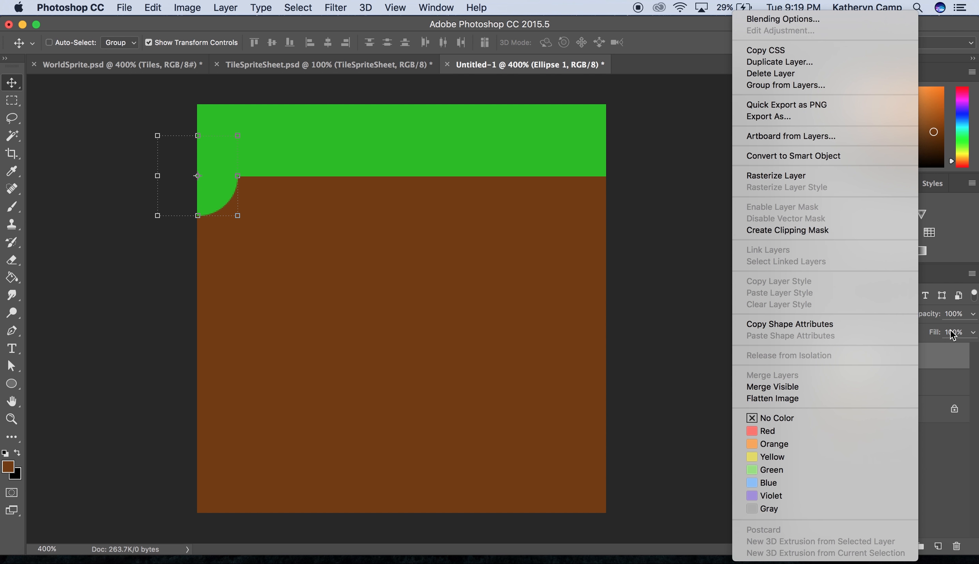
left_click(948, 486)
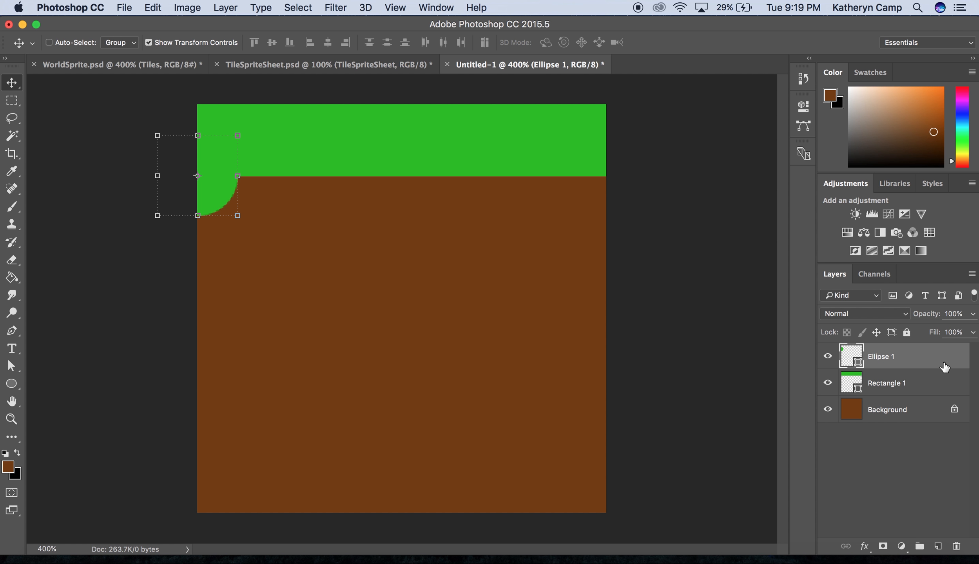
right_click(944, 367)
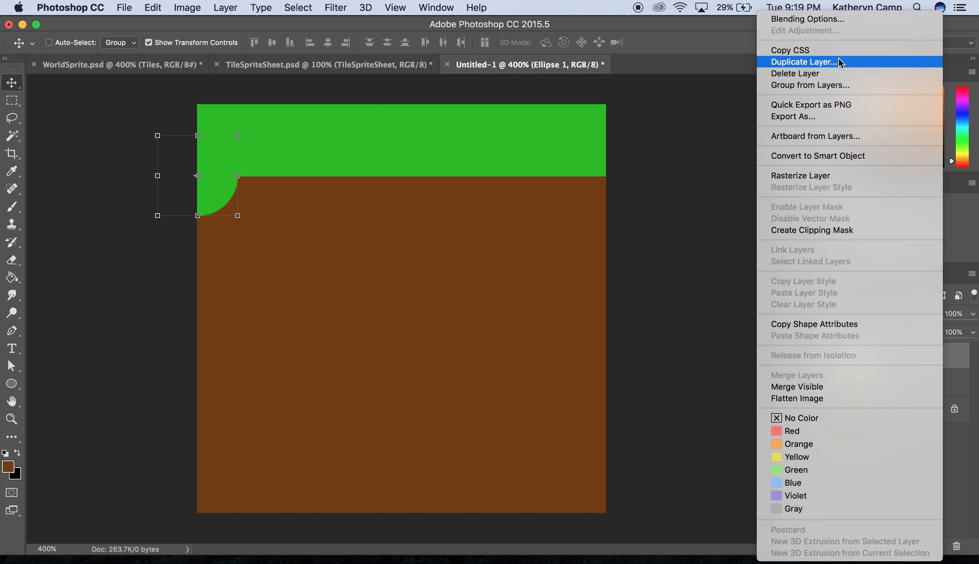
left_click(630, 195)
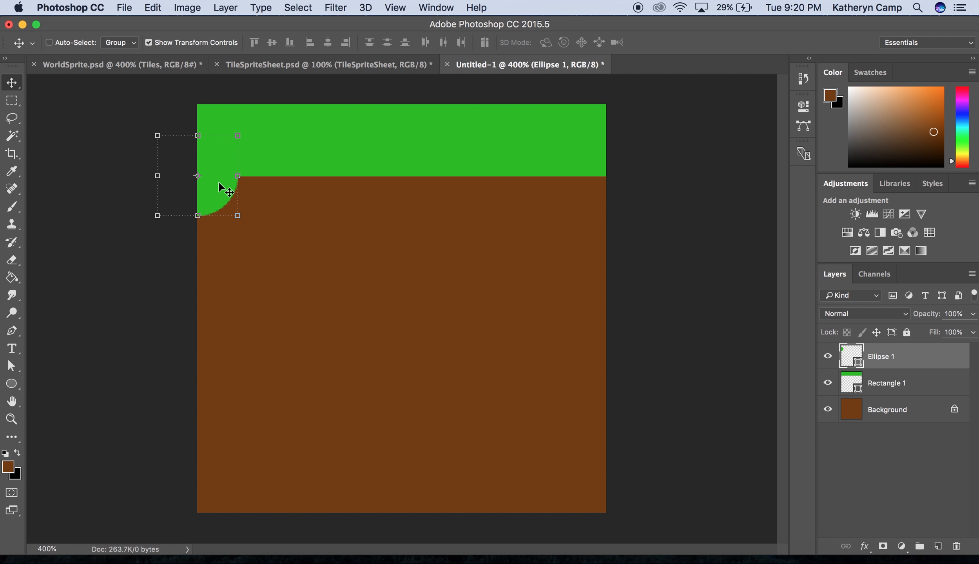
Place seven copies of the circle along the grass's lower edge up to the canvas's right edge, scaling the last to 91.53% by 84.75%.
left_click_drag(221, 187, 620, 191, "alt")
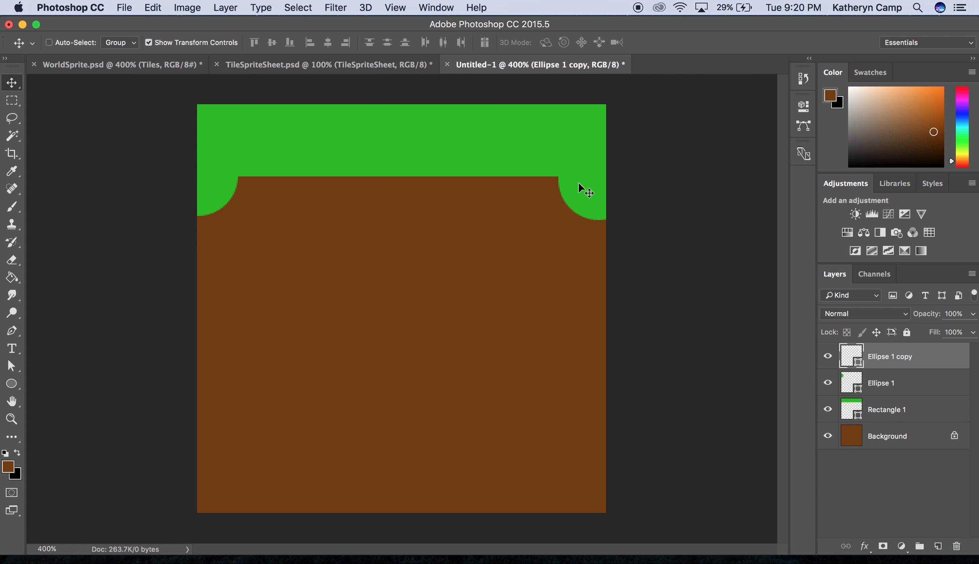
left_click_drag(577, 182, 617, 184)
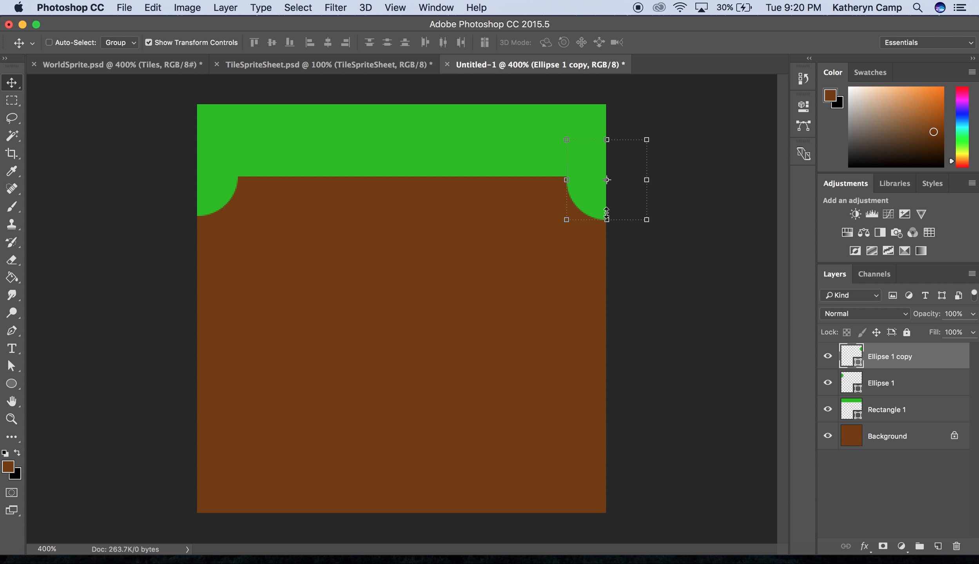
left_click_drag(595, 213, 299, 176)
left_click_drag(262, 213, 263, 203)
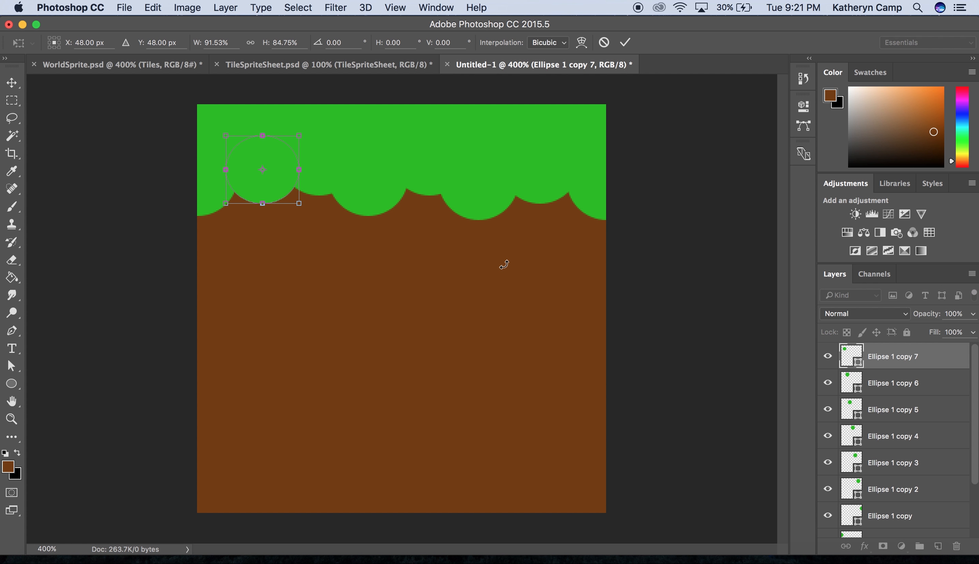
key("Return")
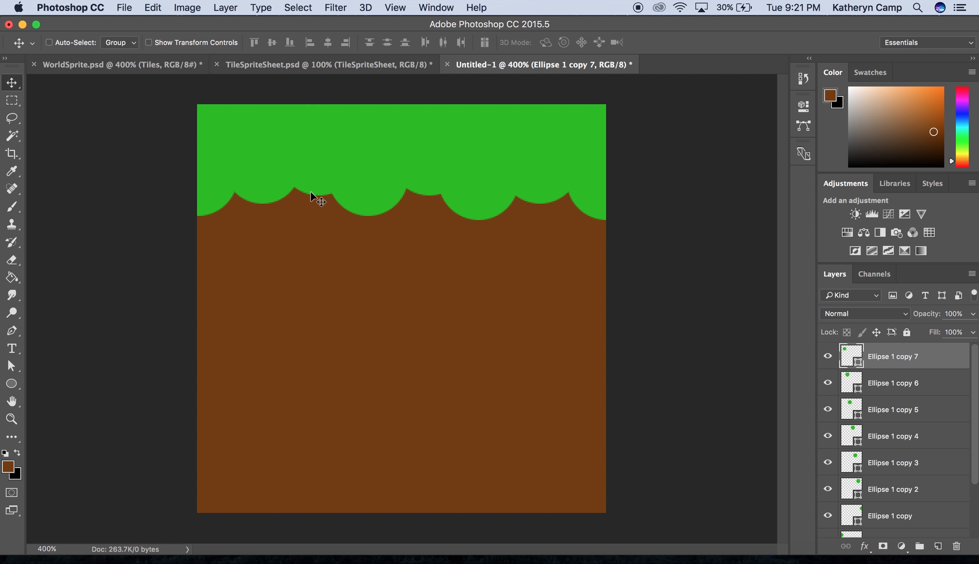
left_click(151, 42)
Merge all the ellipse layers and the Rectangle 1 layer into one shape.
left_click_drag(976, 376, 976, 434)
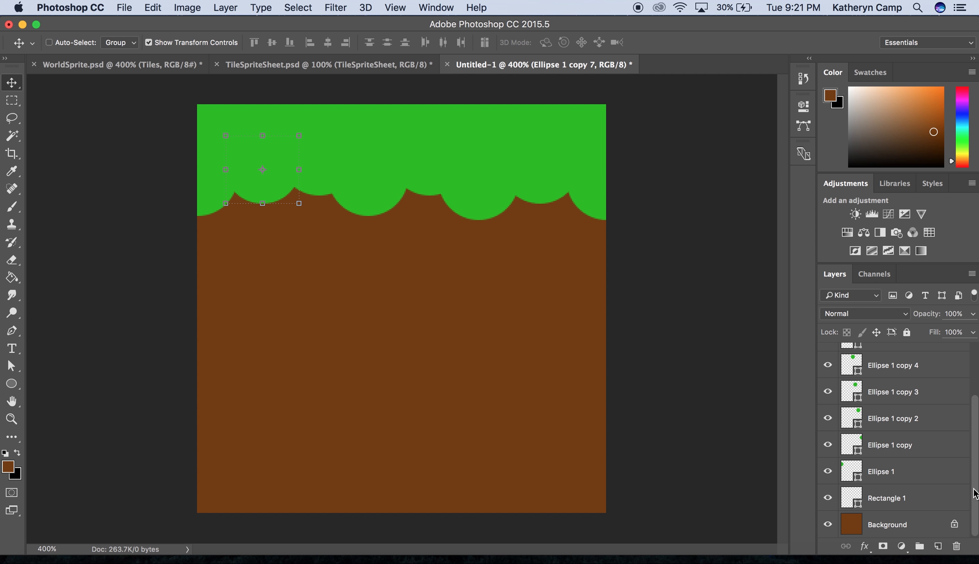
mouse_move(977, 471)
left_mouse_down()
mouse_move(977, 459)
mouse_move(977, 477)
left_mouse_up()
left_click_drag(977, 495, 976, 446)
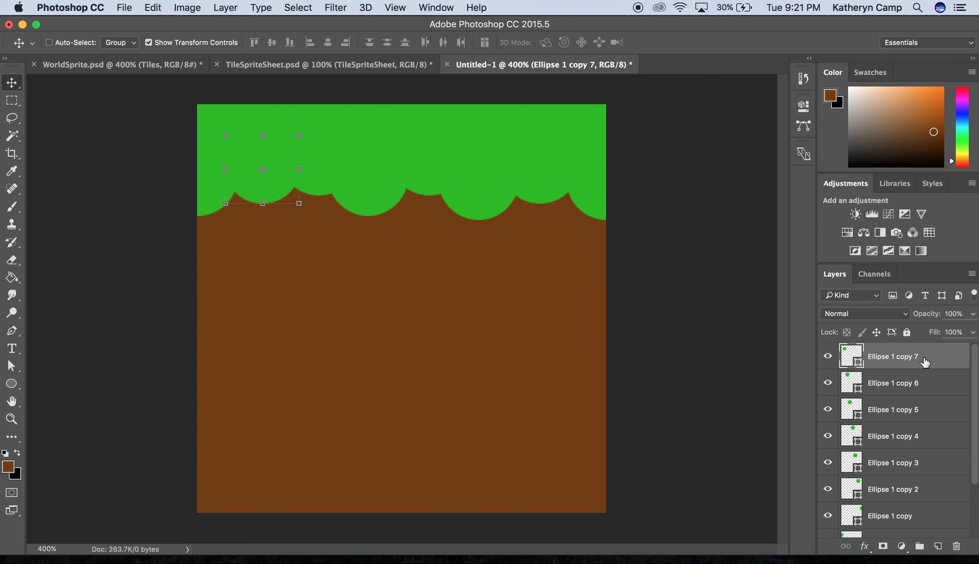
scroll(977, 374, "down", 3)
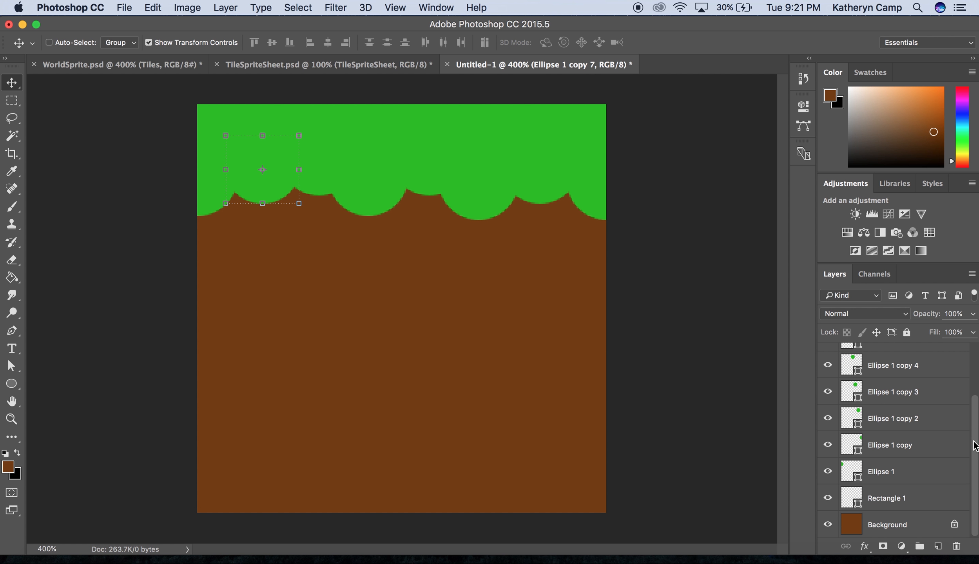
left_click(909, 501, "shift")
right_click(909, 501)
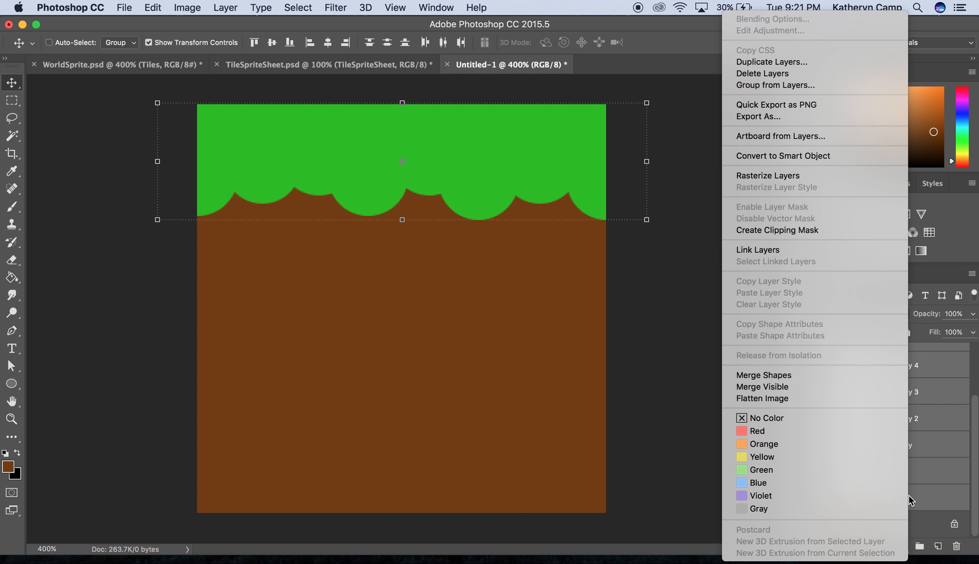
left_click(857, 373)
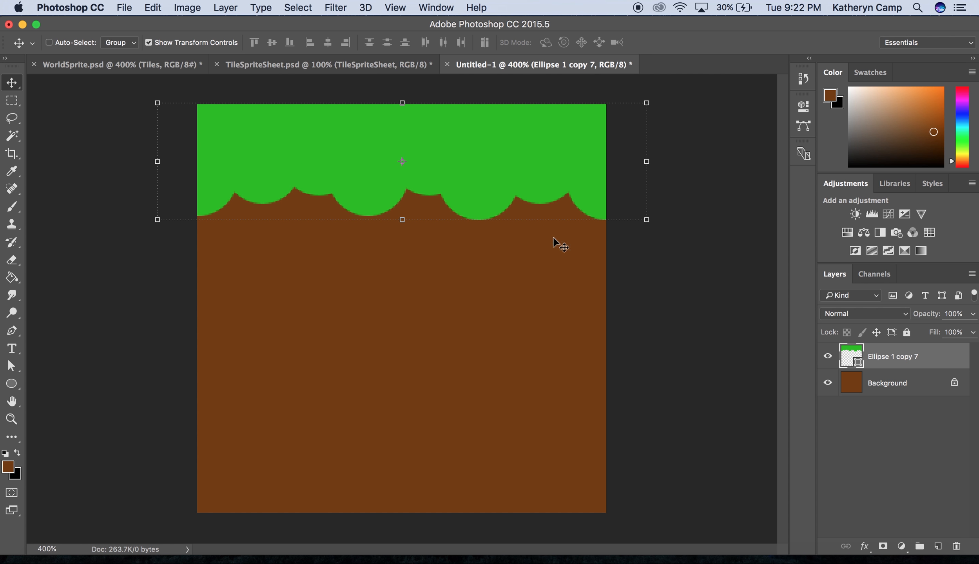
Check the grass shading in WorldSprite.psd, and switch the merged grass shape's fill in Untitled-1 to a gradient.
left_click(12, 386)
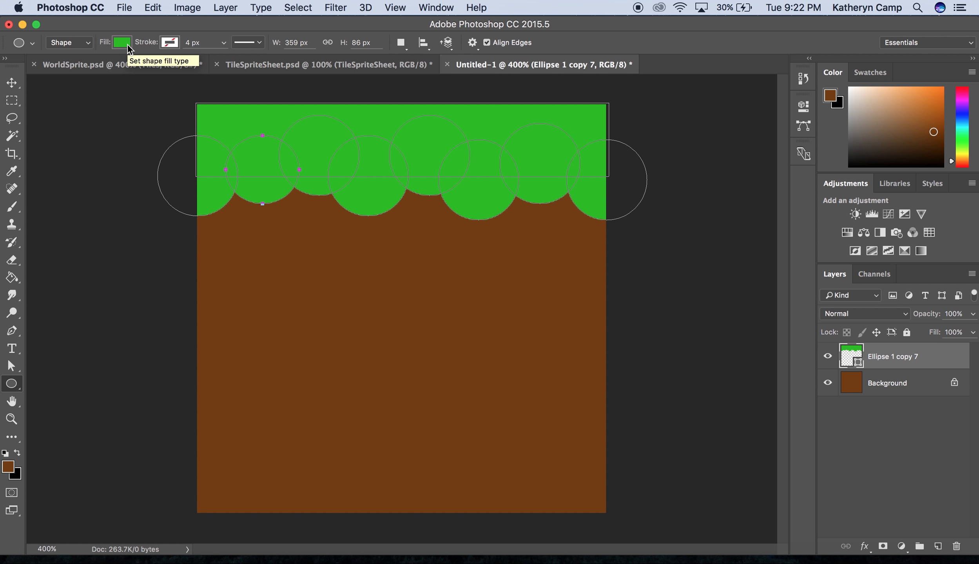
left_click(131, 67)
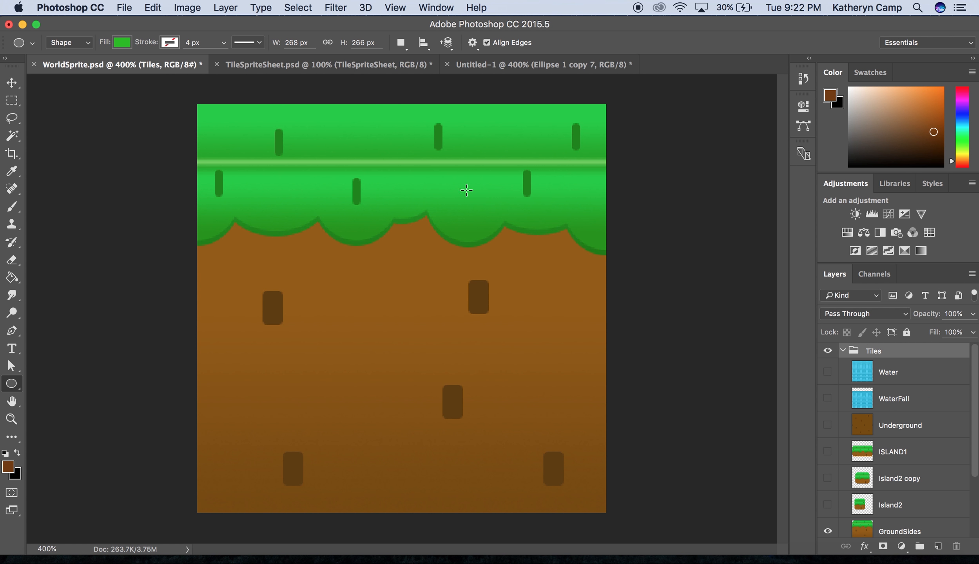
left_click(485, 71)
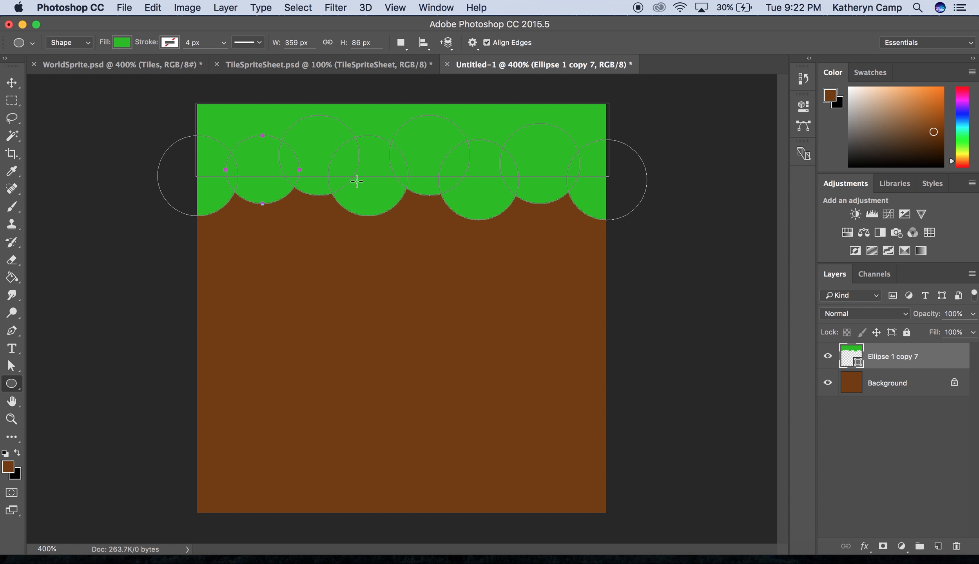
left_click(121, 43)
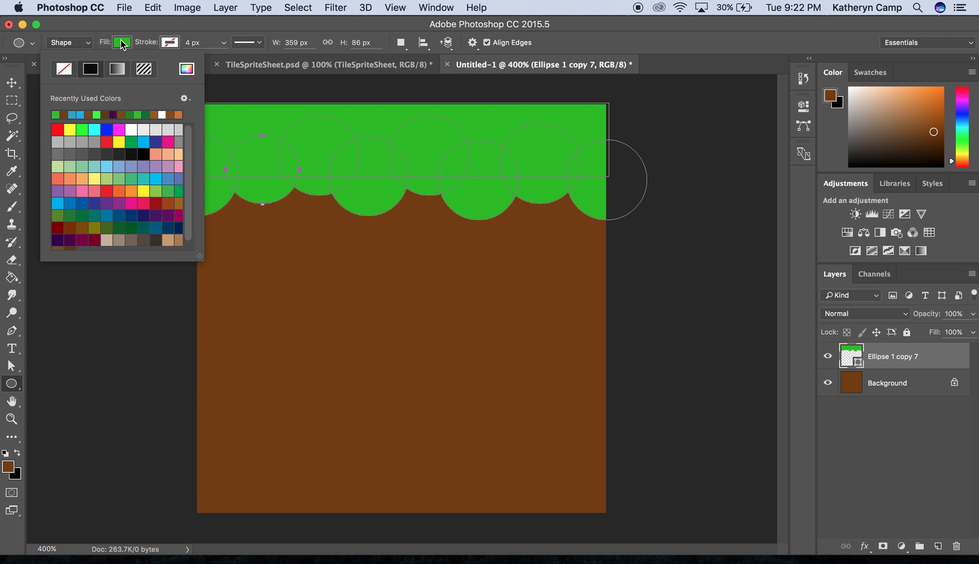
left_click(125, 70)
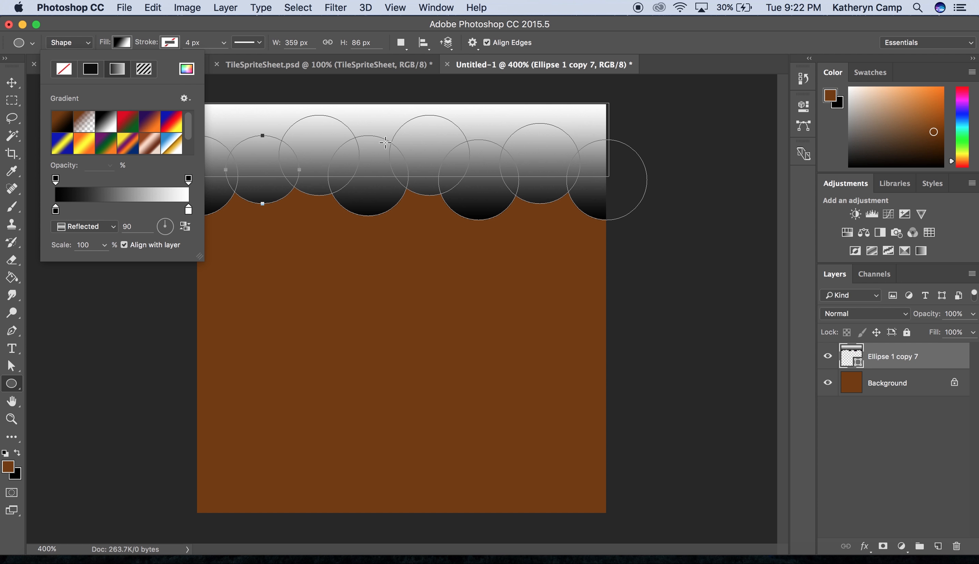
Set the black color stop of the grass gradient to dark green #298207.
left_click(56, 179)
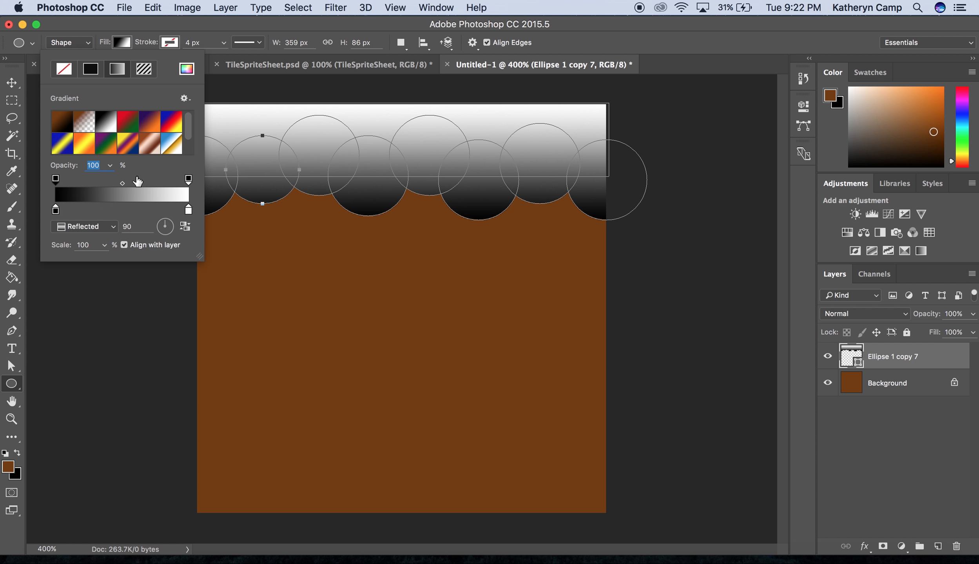
left_click(55, 210)
double_click(55, 210)
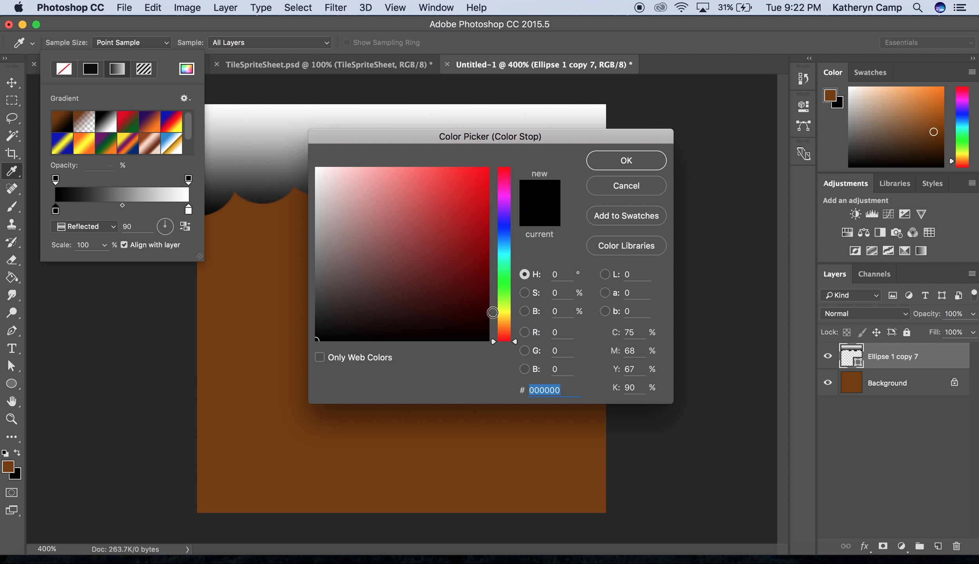
left_click_drag(503, 305, 502, 292)
left_click_drag(456, 268, 480, 252)
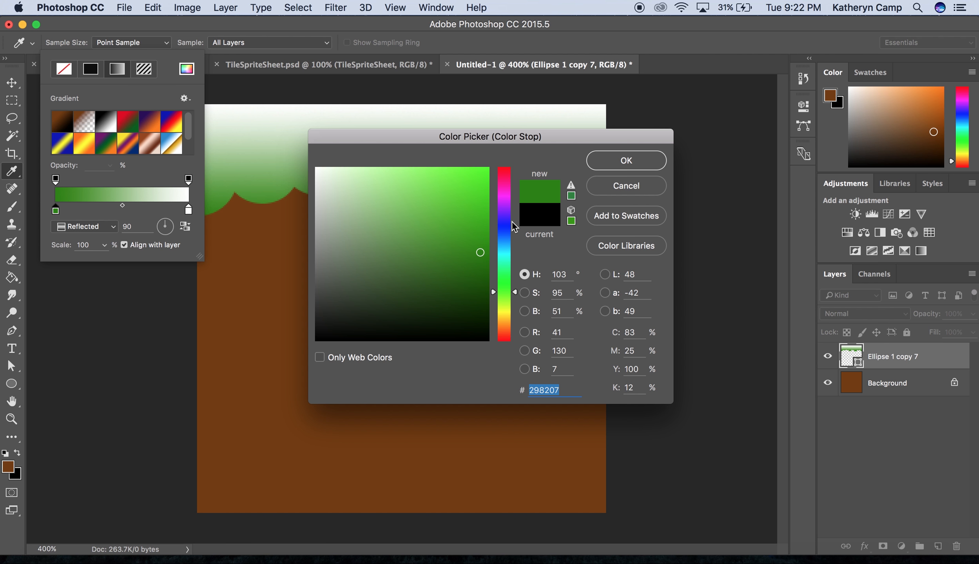
left_click(629, 165)
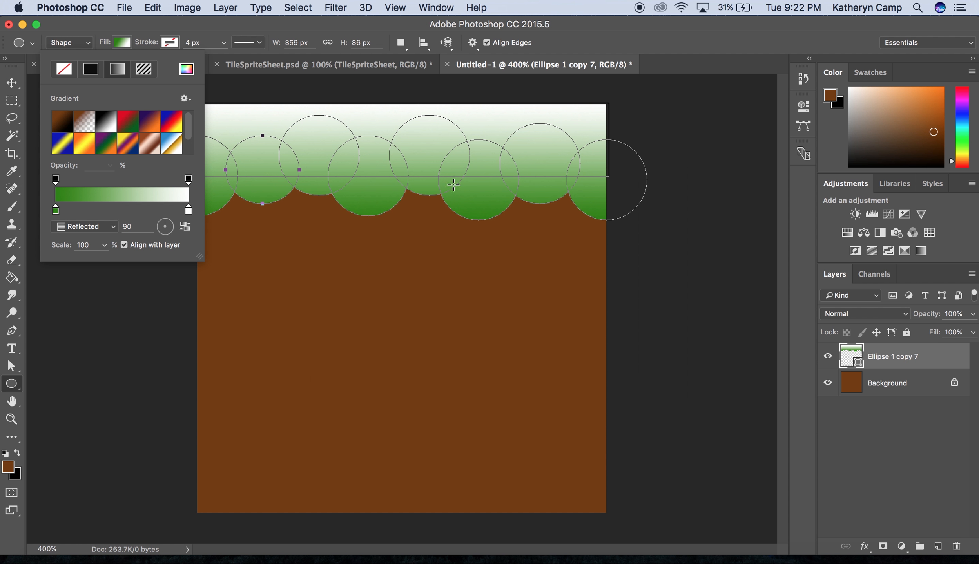
Set the white color stop of the grass gradient to light green #78e43d.
double_click(188, 210)
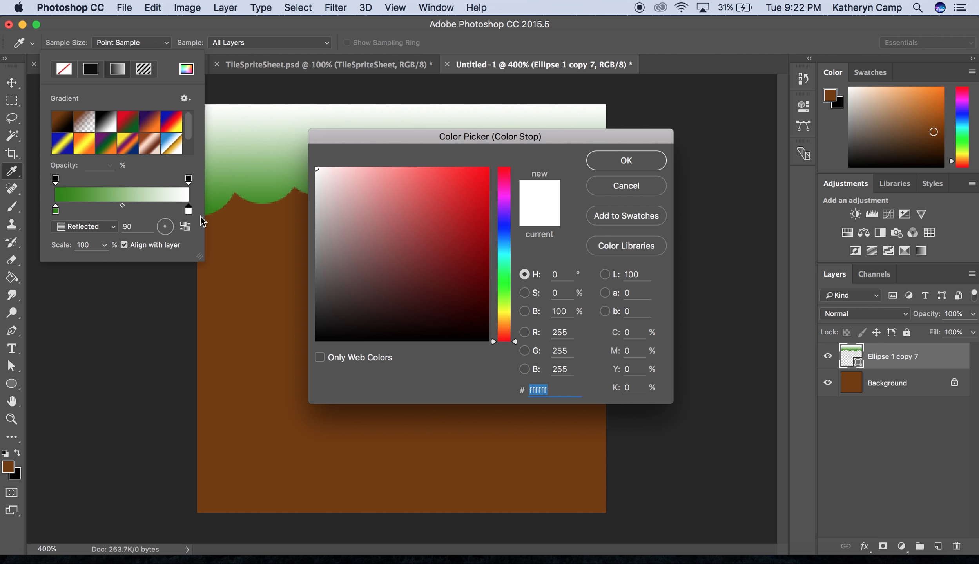
left_click(507, 294)
mouse_move(455, 248)
left_mouse_down()
mouse_move(457, 196)
mouse_move(443, 186)
left_mouse_up()
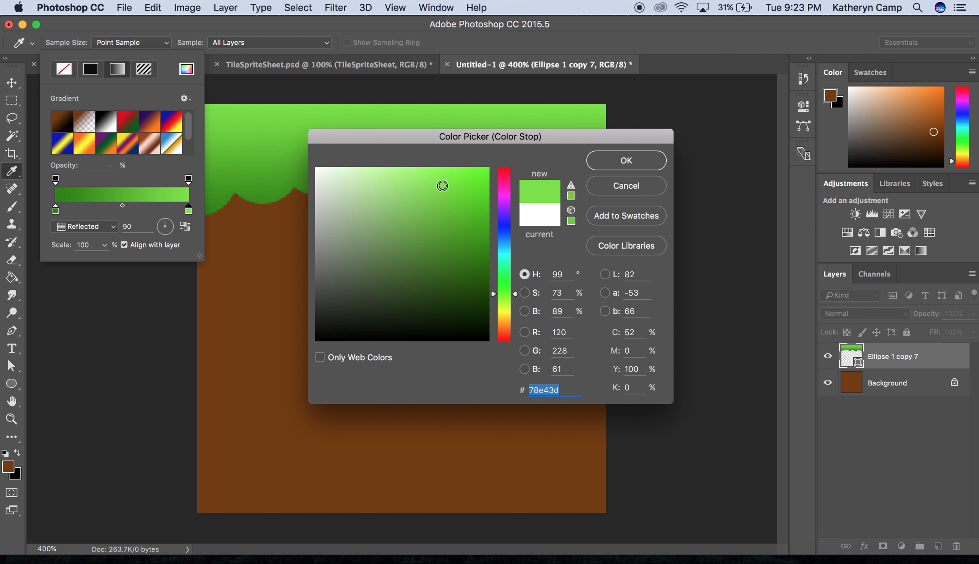
left_click(638, 164)
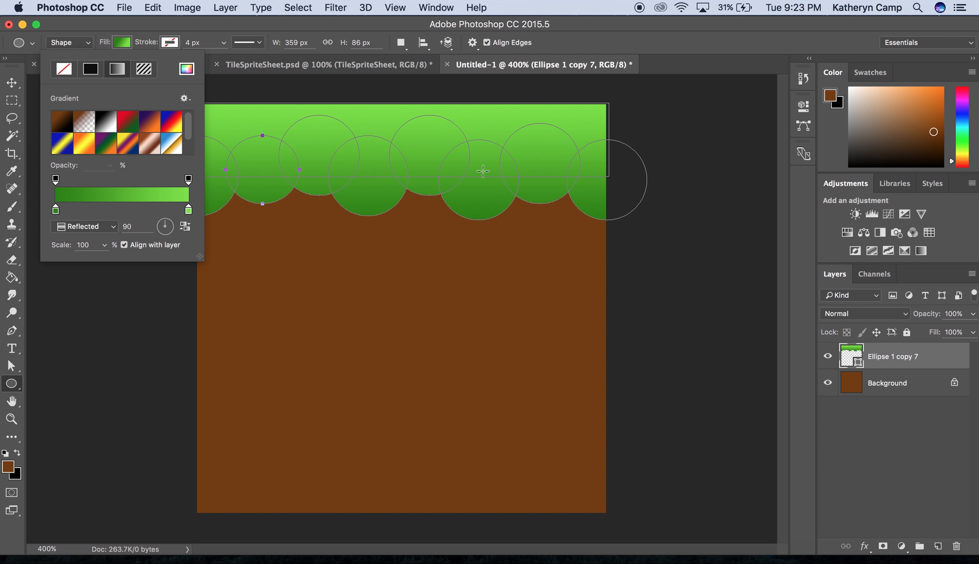
Check the grass highlight in WorldSprite.psd, and return to Untitled-1.
left_click(294, 60)
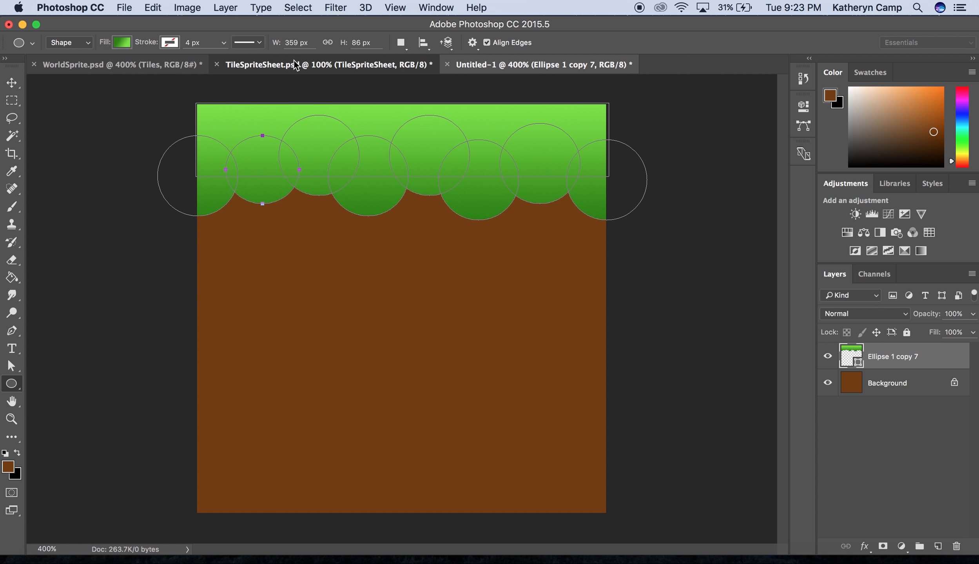
left_click(294, 60)
left_click(183, 68)
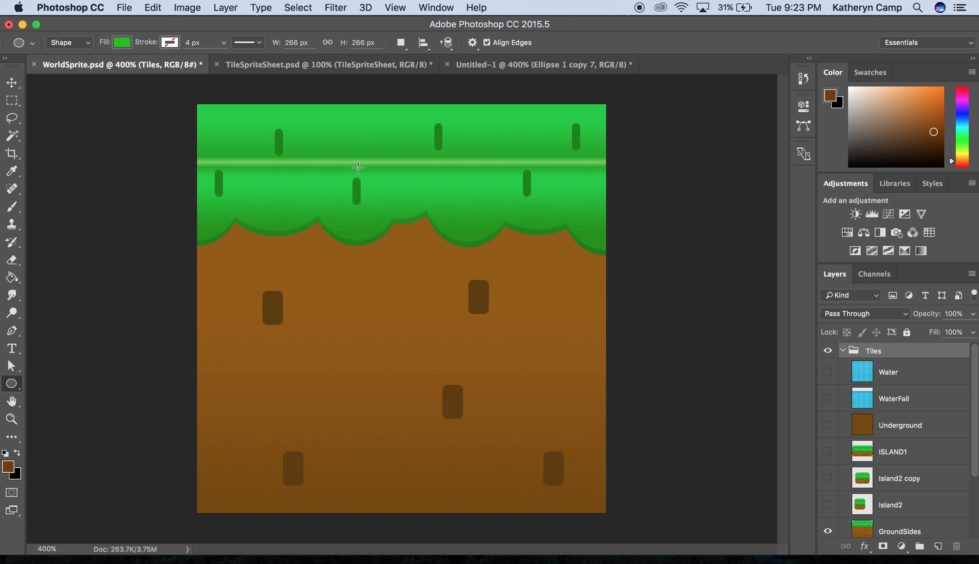
left_click(514, 67)
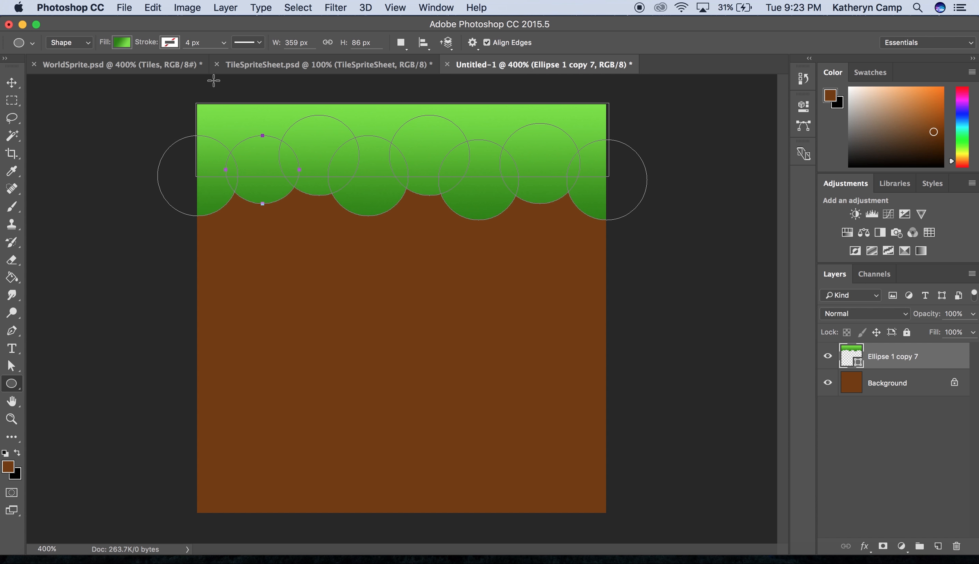
Add a color stop slightly past the middle of the grass gradient and color it light green #78e53d.
left_click(122, 41)
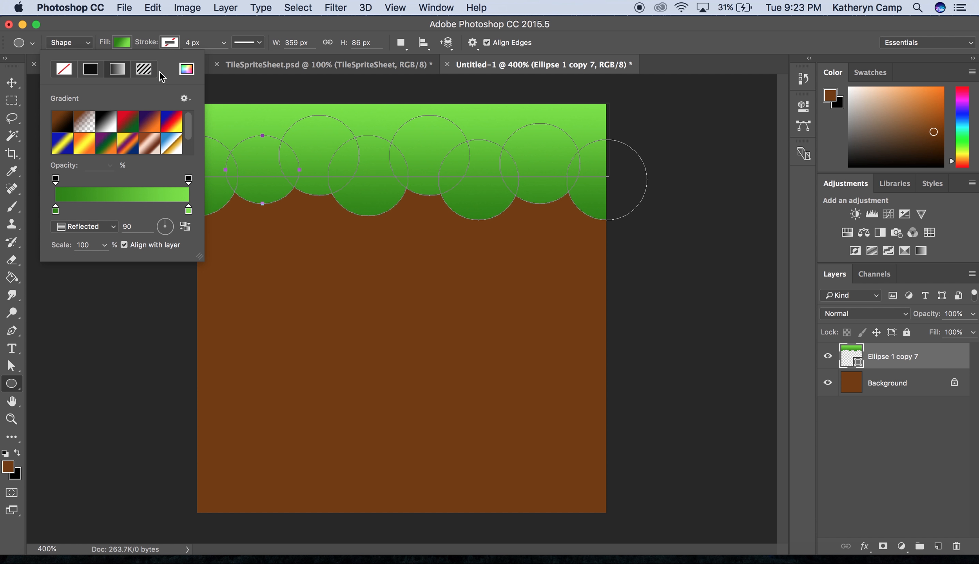
mouse_move(139, 205)
left_mouse_down()
mouse_move(126, 216)
mouse_move(136, 208)
left_mouse_up()
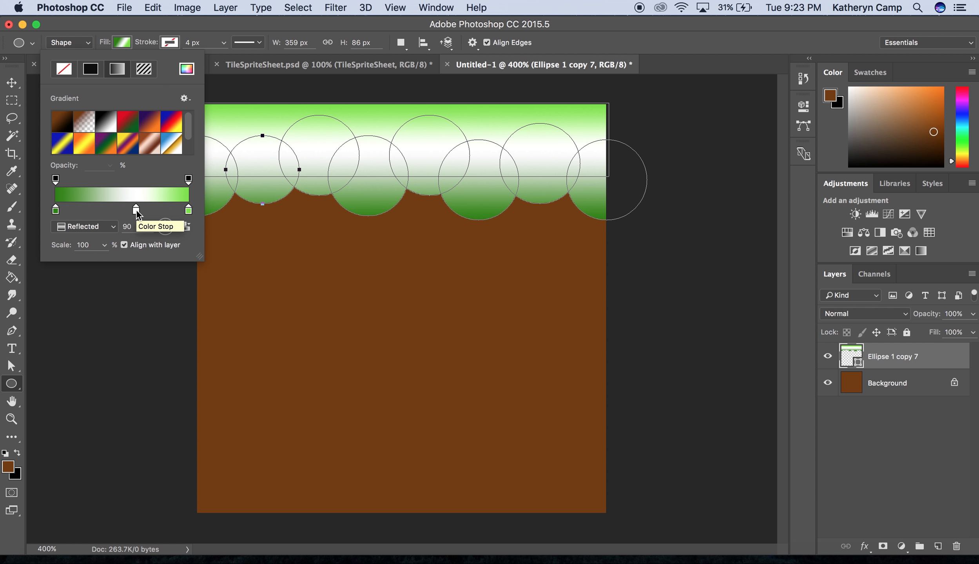
double_click(136, 210)
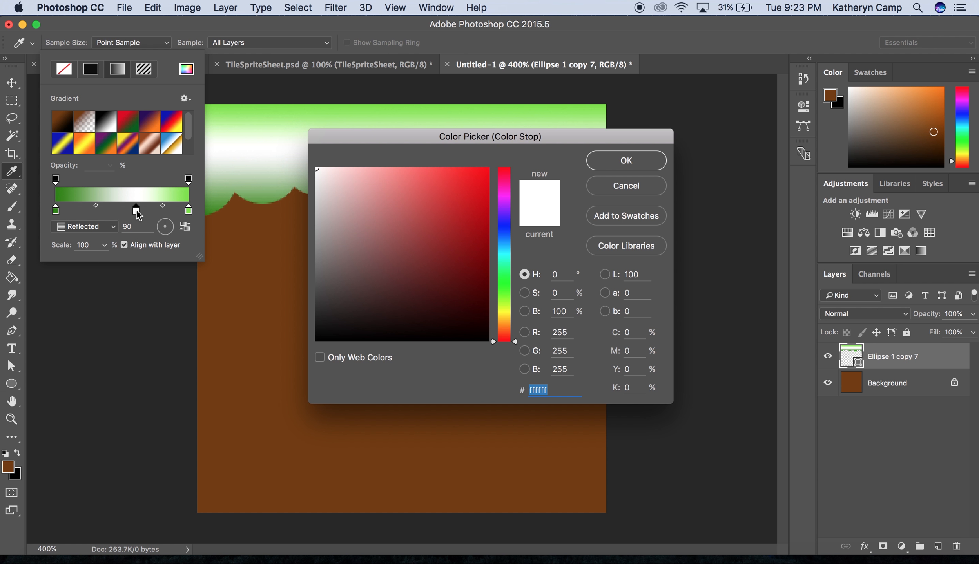
left_click(382, 105)
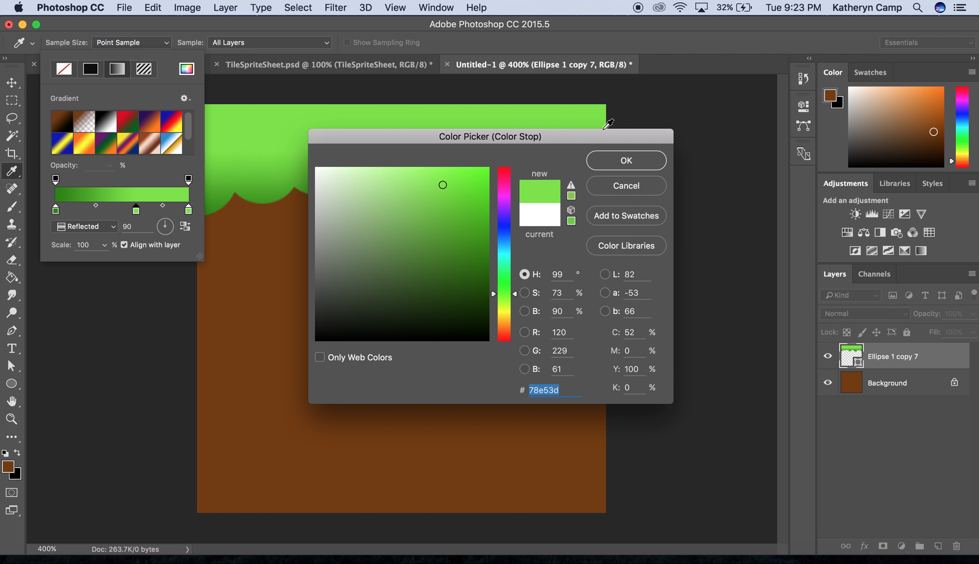
left_click(626, 161)
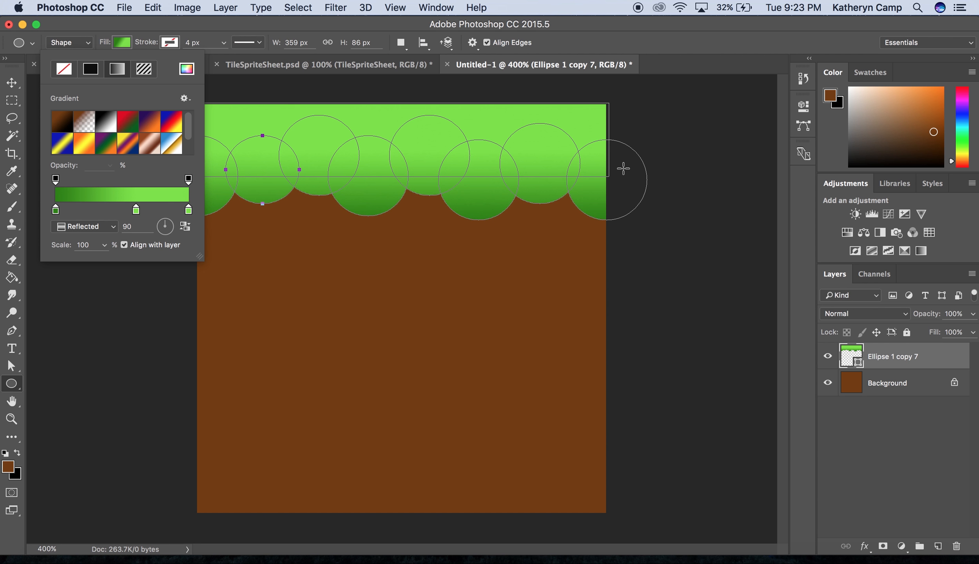
Shift the middle stop slightly toward the dark end, and add a pale green #9fffa6 highlight stop just beyond it.
left_click_drag(132, 212, 147, 214)
left_click(141, 210)
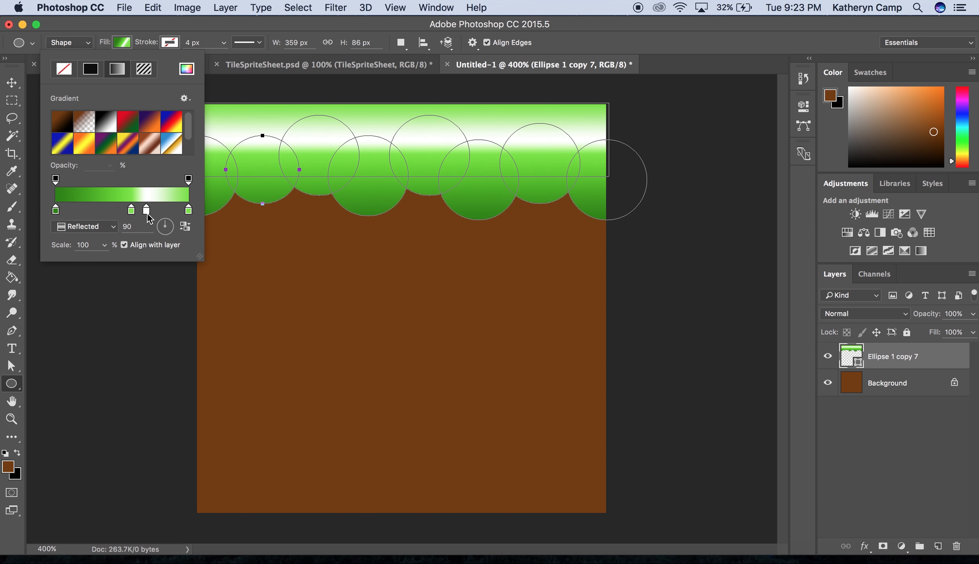
double_click(147, 213)
left_click(505, 282)
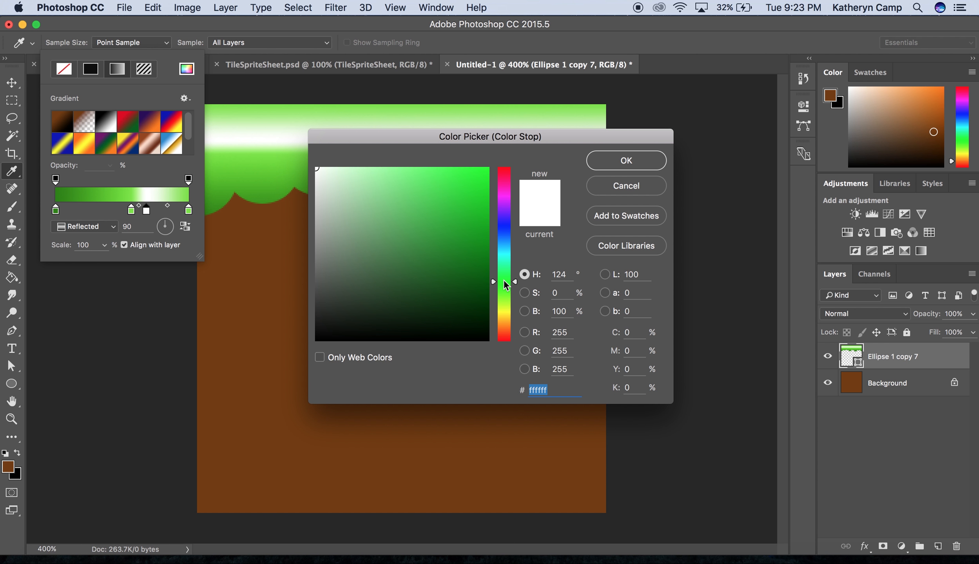
mouse_move(418, 198)
left_mouse_down()
mouse_move(365, 164)
mouse_move(380, 162)
left_mouse_up()
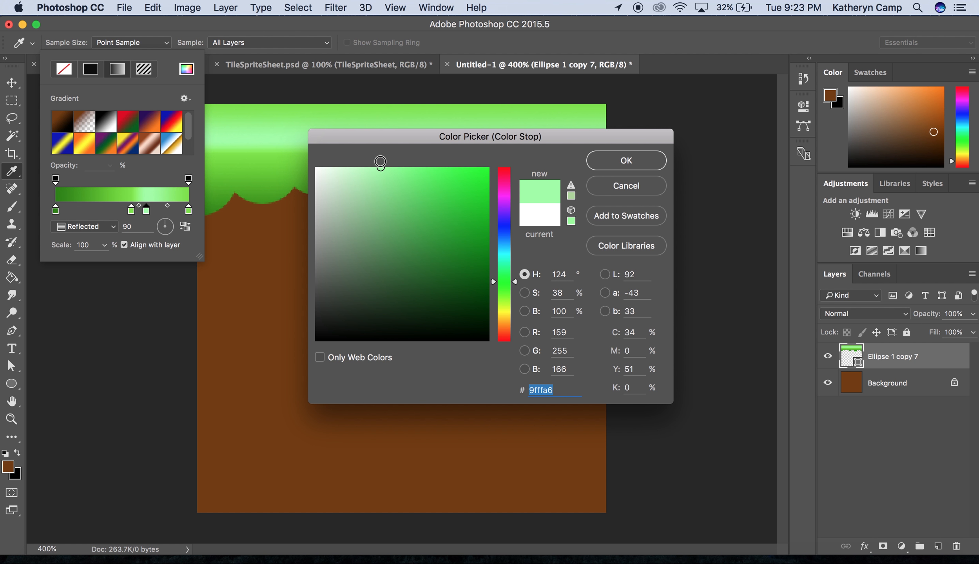
left_click(623, 160)
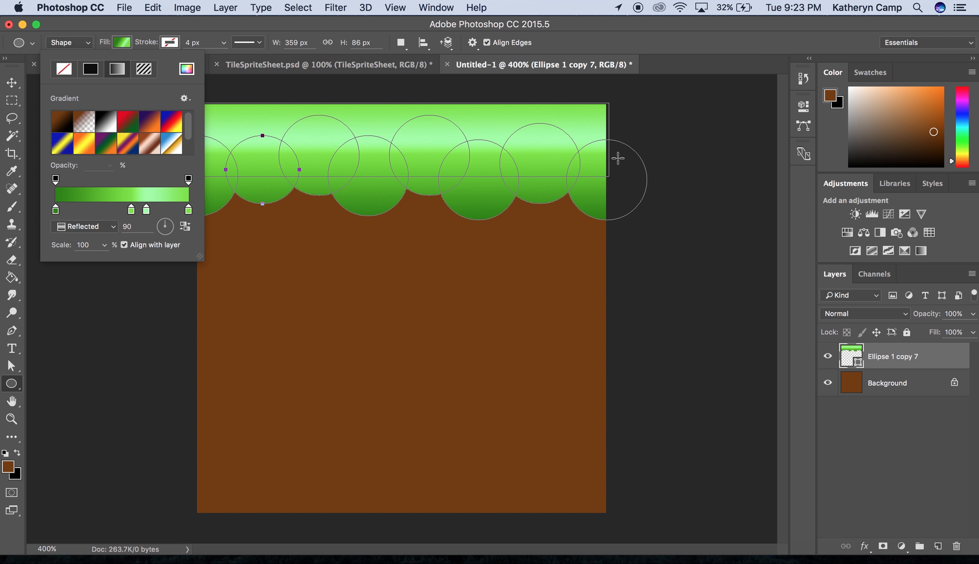
left_click(119, 41)
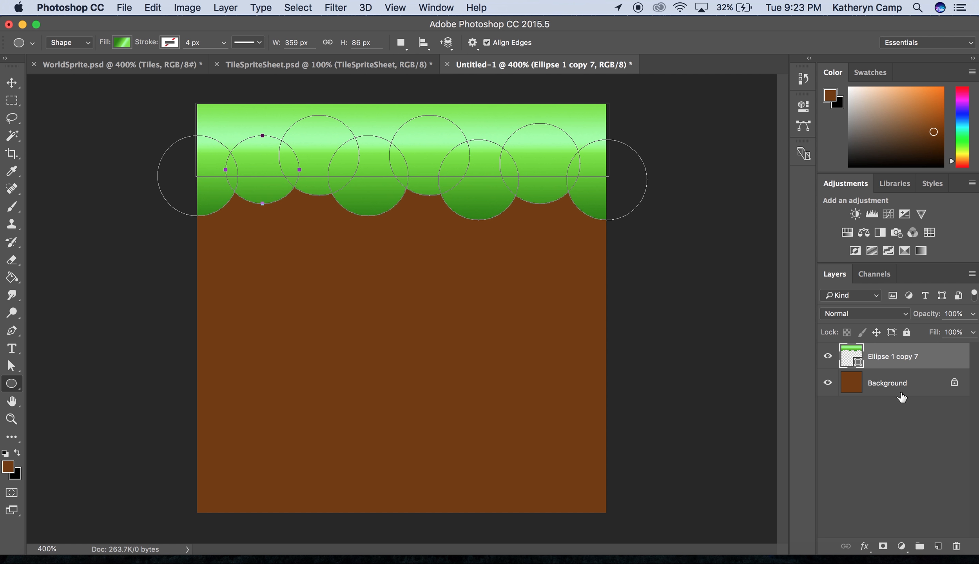
Compare the tile with the grass edge and dirt in WorldSprite.psd, and reselect the grass shape layer in Untitled-1.
left_click(909, 383)
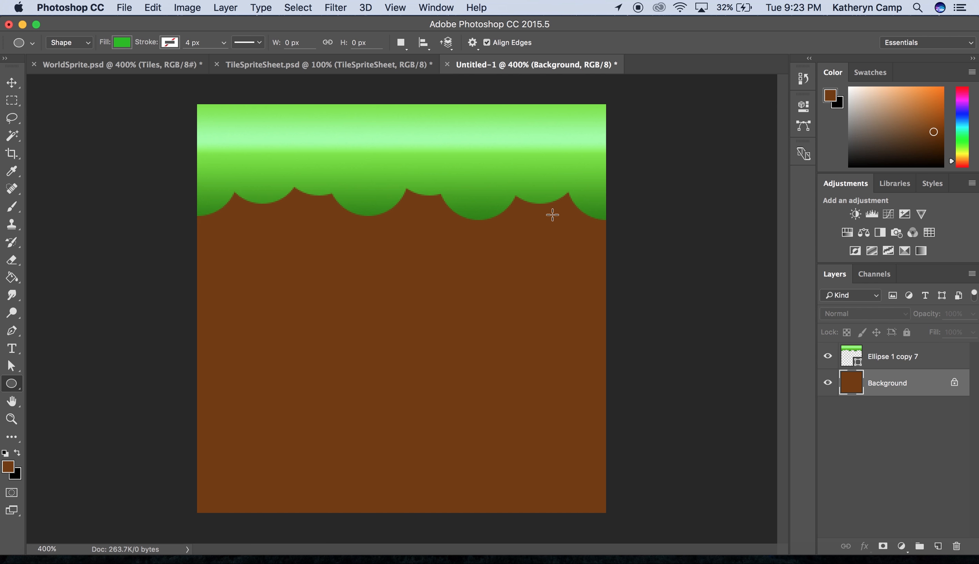
left_click(177, 65)
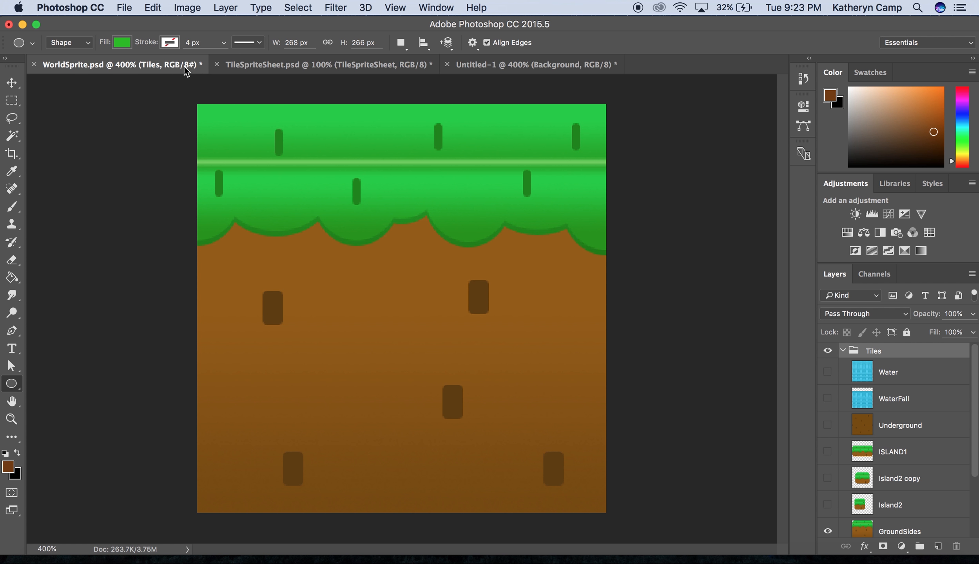
left_click(533, 69)
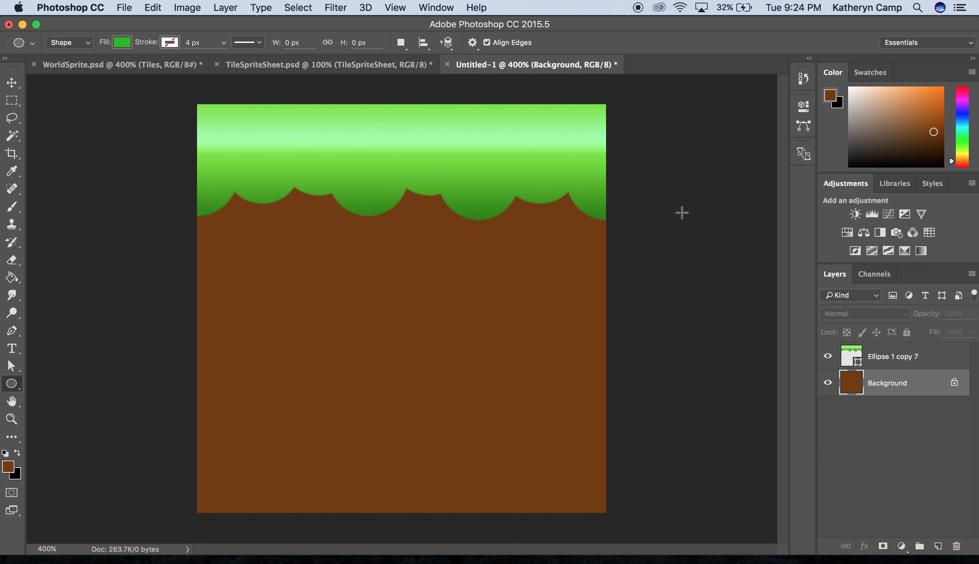
left_click(894, 365)
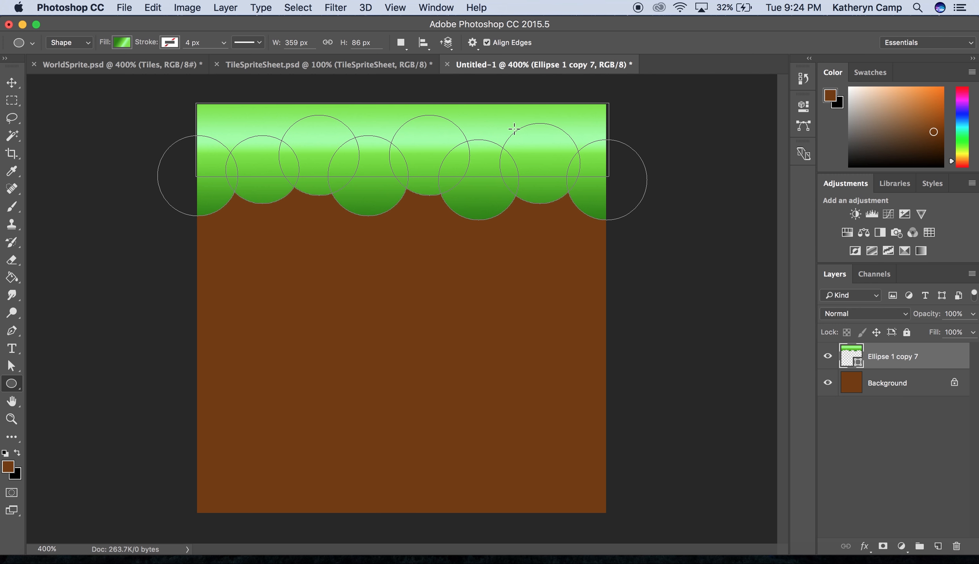
left_click(159, 64)
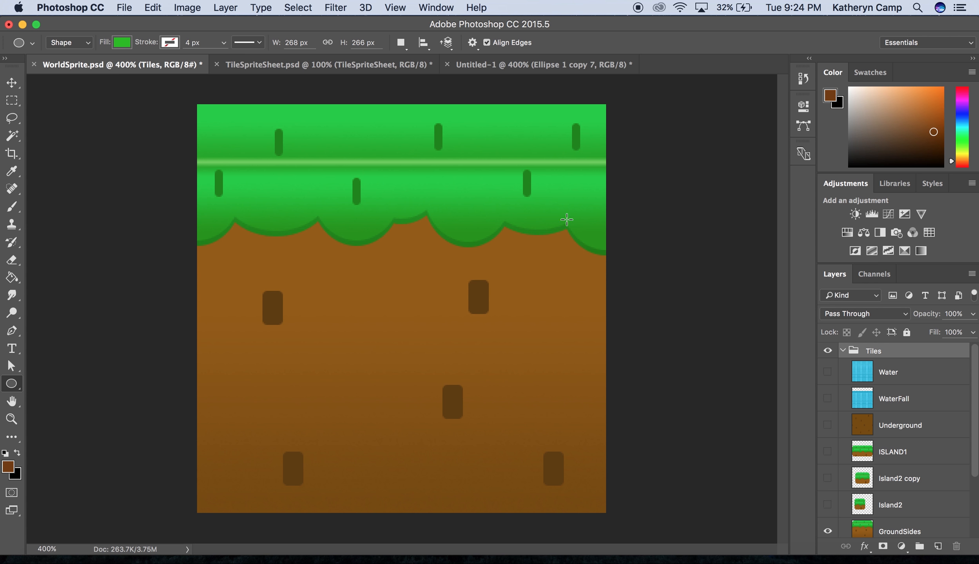
left_click(497, 69)
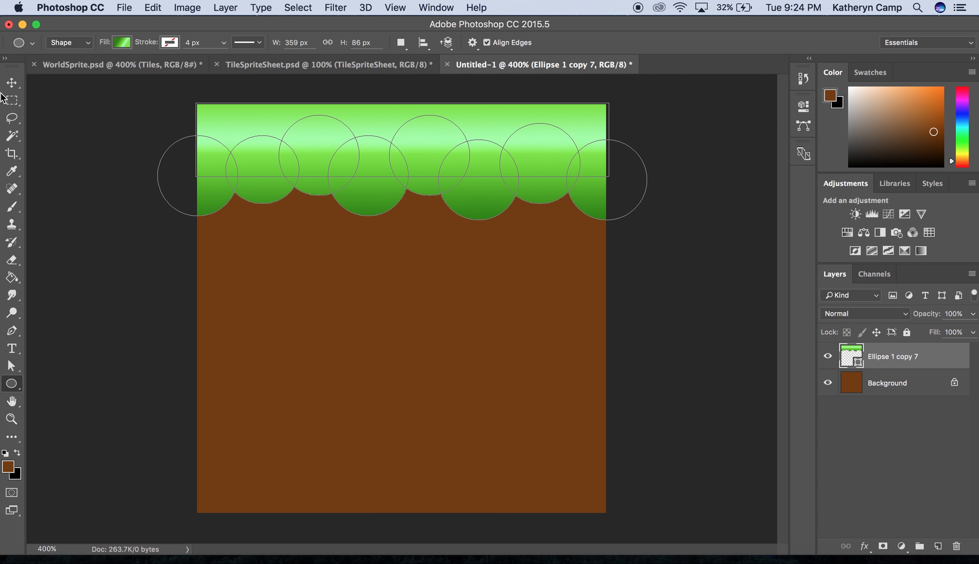
Duplicate the grass shape slightly lower on the canvas, and place the copy's layer beneath the original grass layer.
left_click(11, 83)
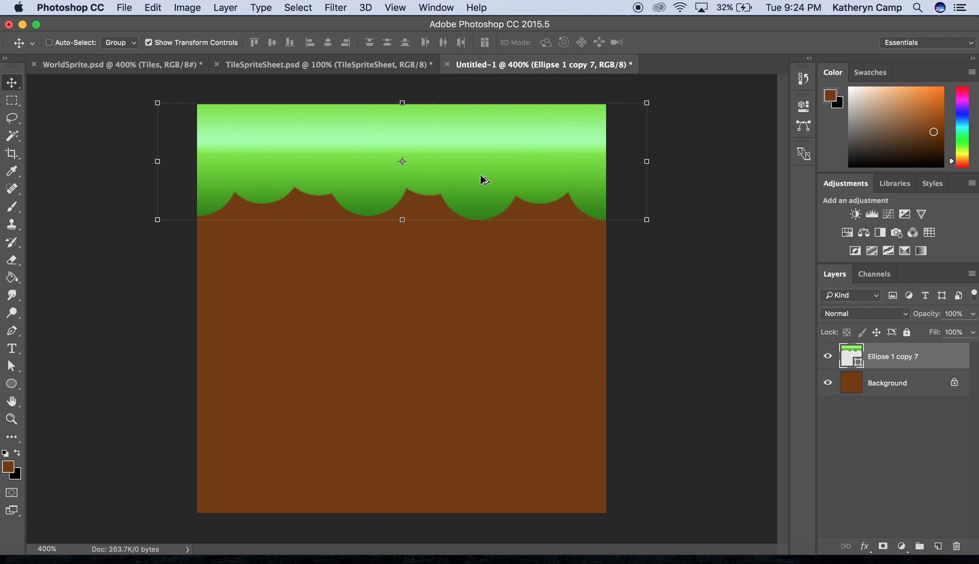
left_click_drag(483, 179, 484, 185)
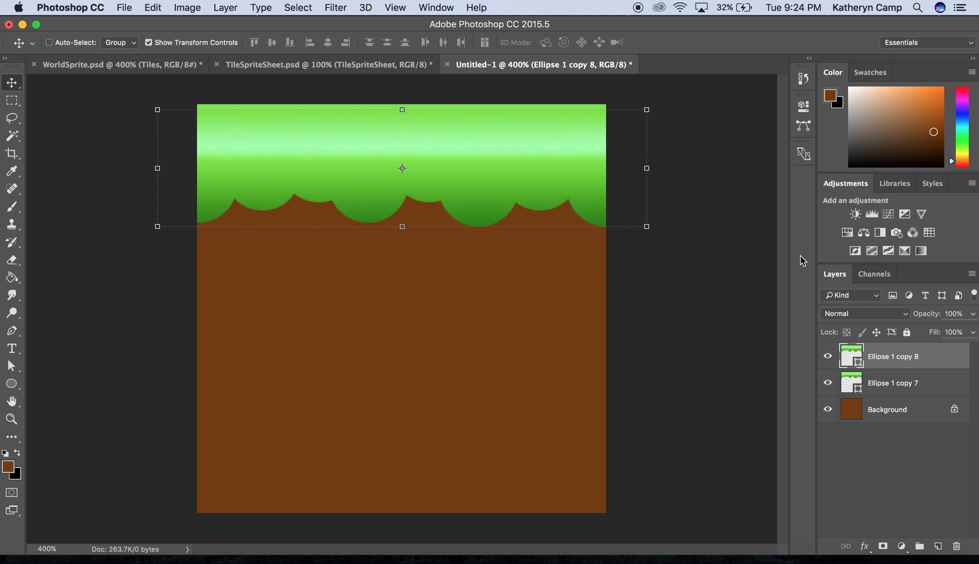
left_click_drag(893, 357, 895, 398)
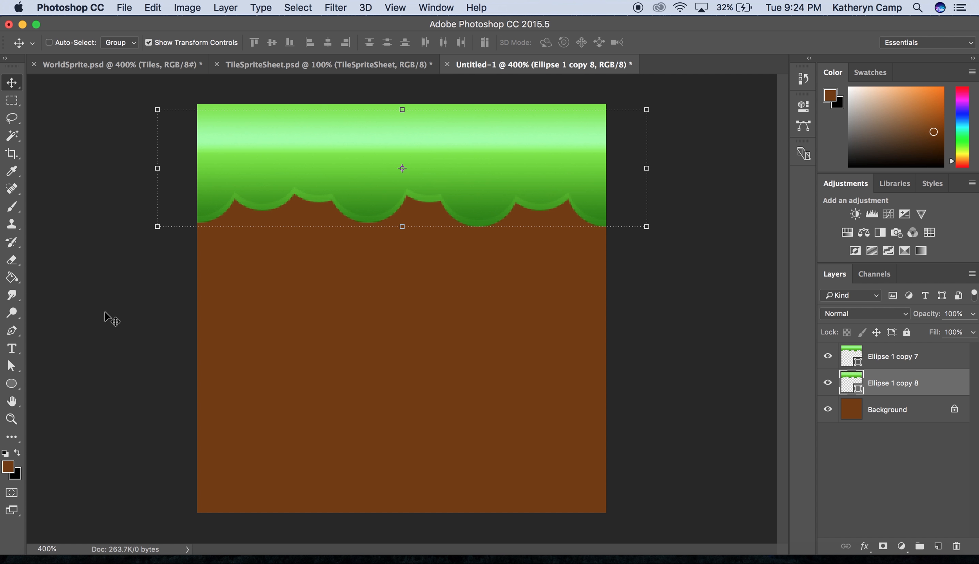
Change the lower grass copy's fill from gradient to solid dark green #007236.
left_click(11, 383)
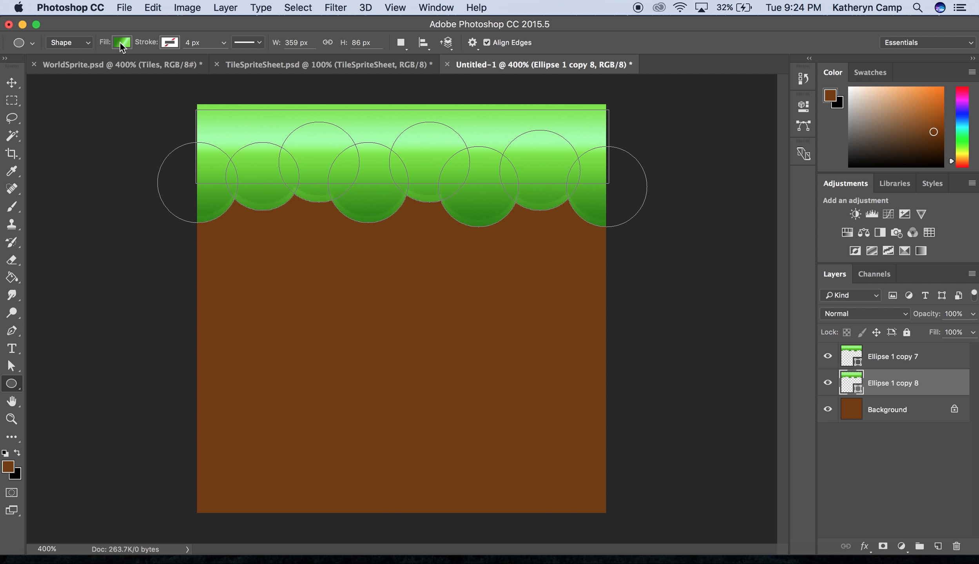
left_click(120, 43)
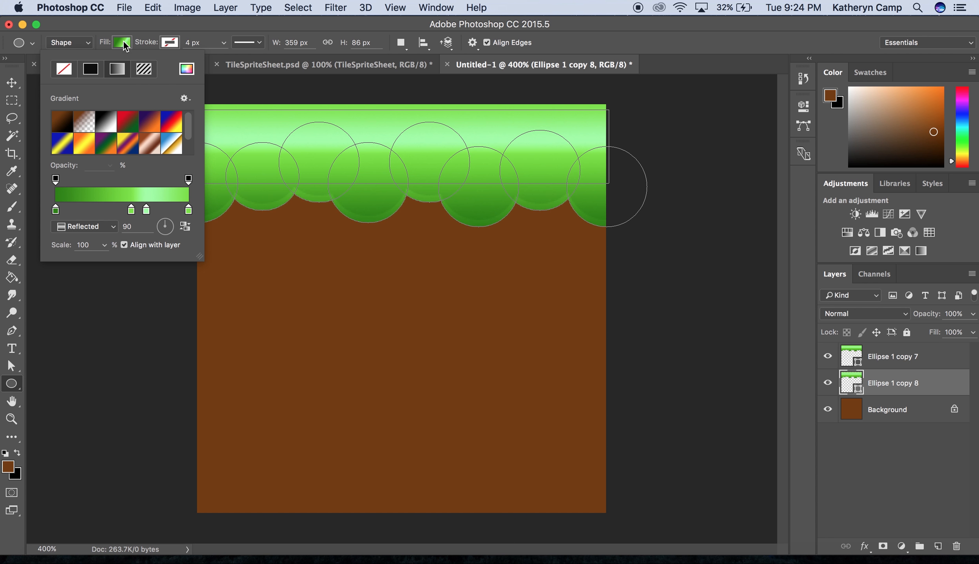
left_click(92, 73)
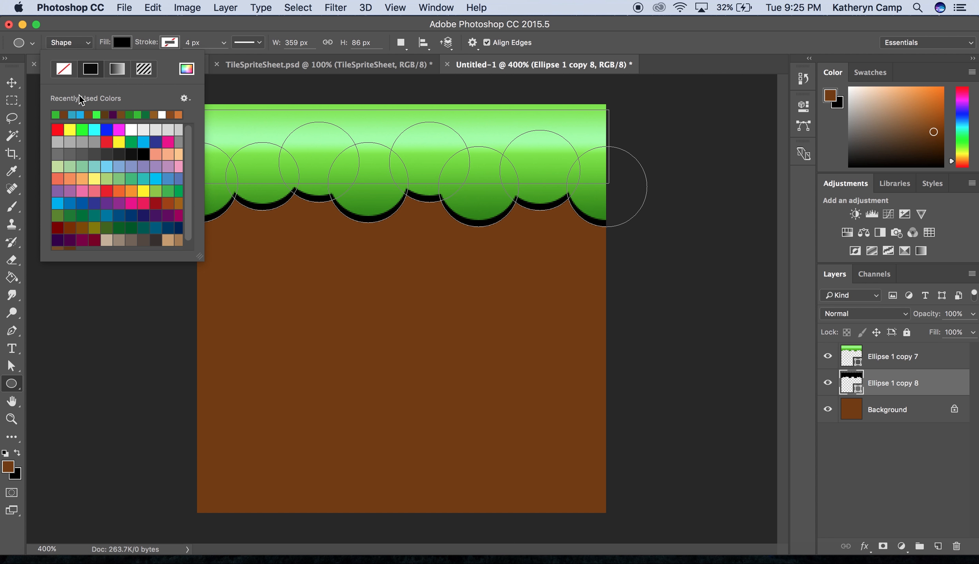
left_click(131, 114)
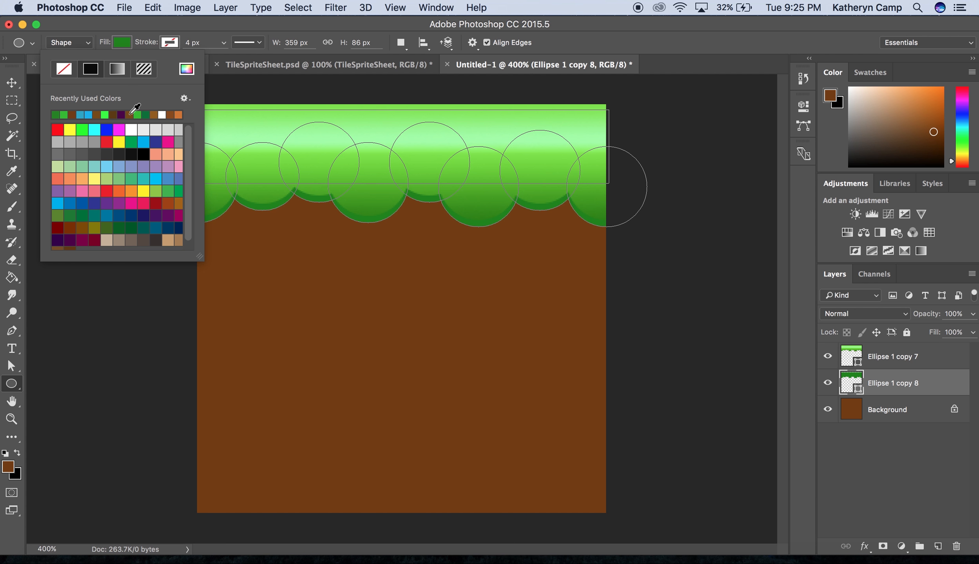
left_click(147, 115)
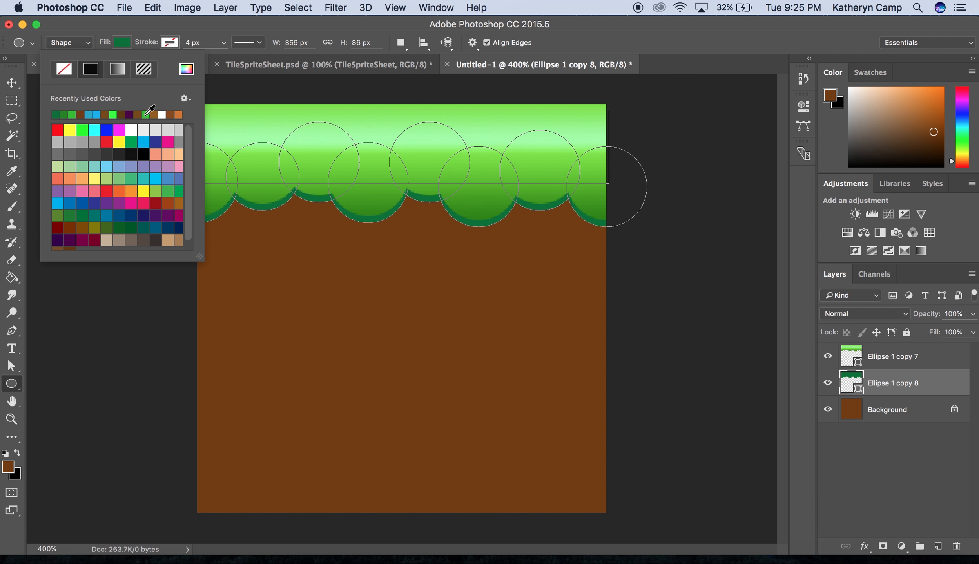
left_click(186, 69)
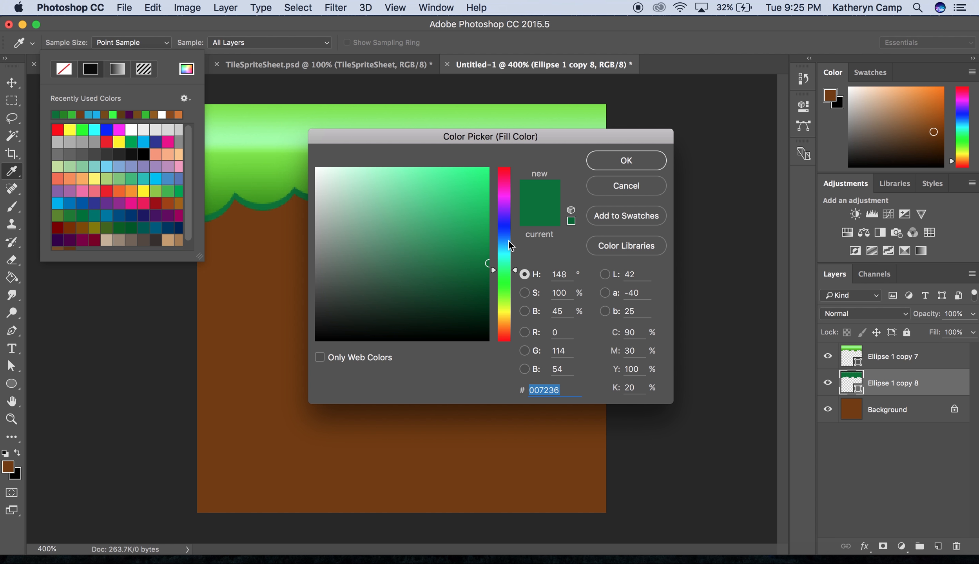
left_click(634, 164)
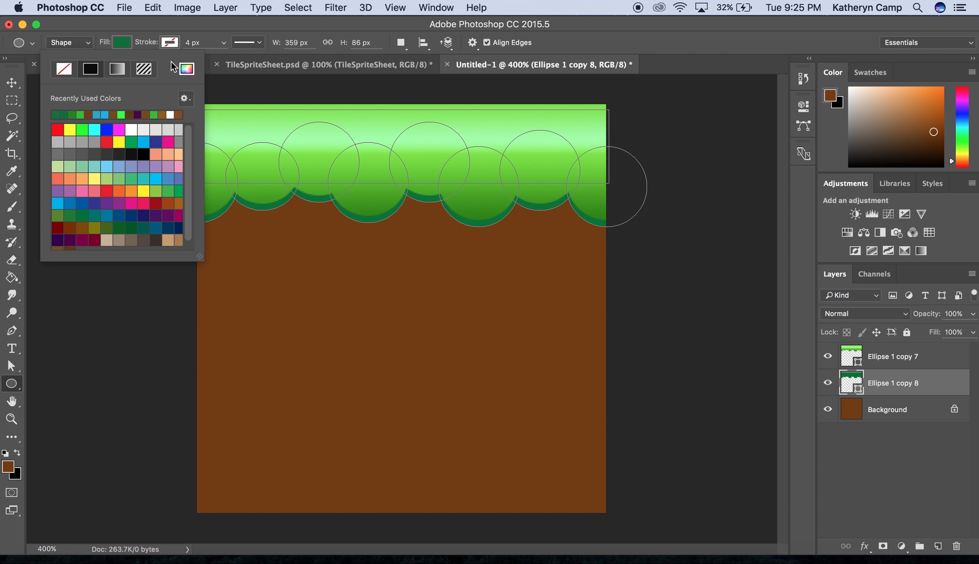
key("Escape")
Set up the Gradient tool on the Background layer with a Foreground to Transparent gradient whose start stop is a darker brown.
left_click(893, 411)
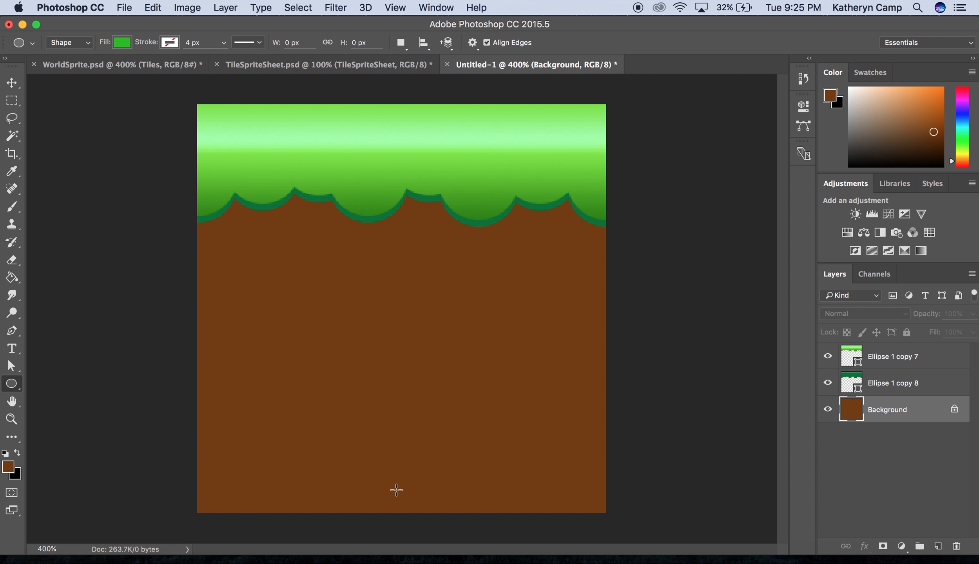
left_click(14, 285)
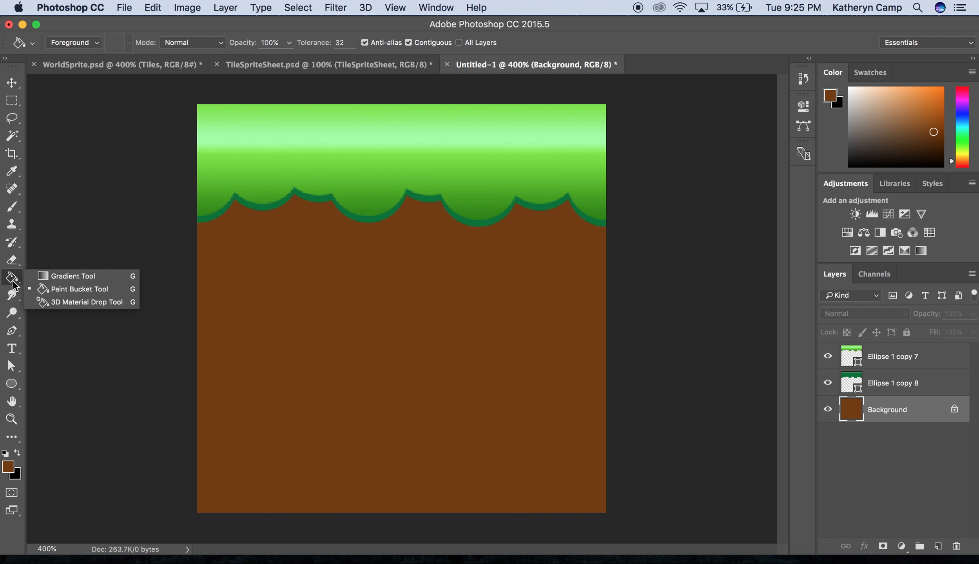
left_click(61, 276)
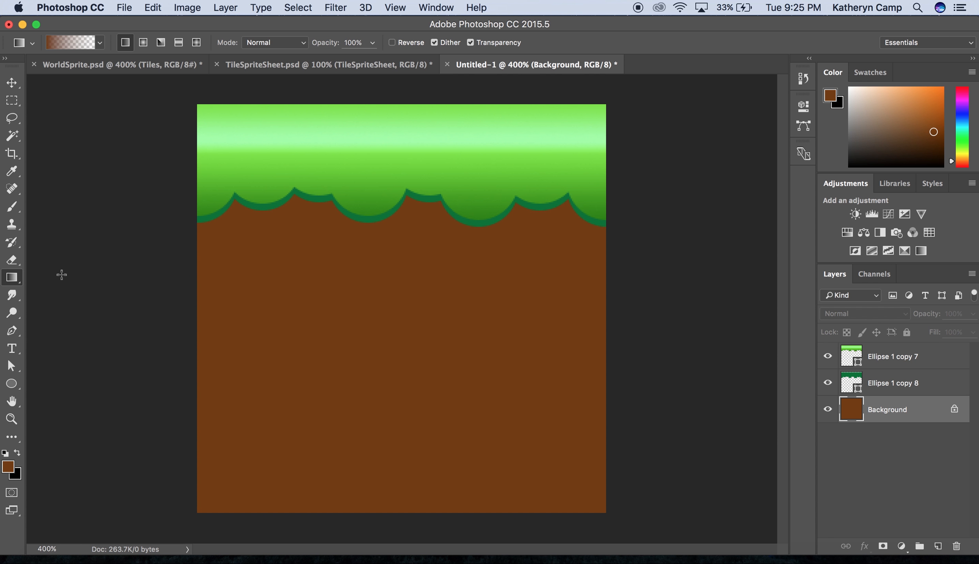
left_click(100, 42)
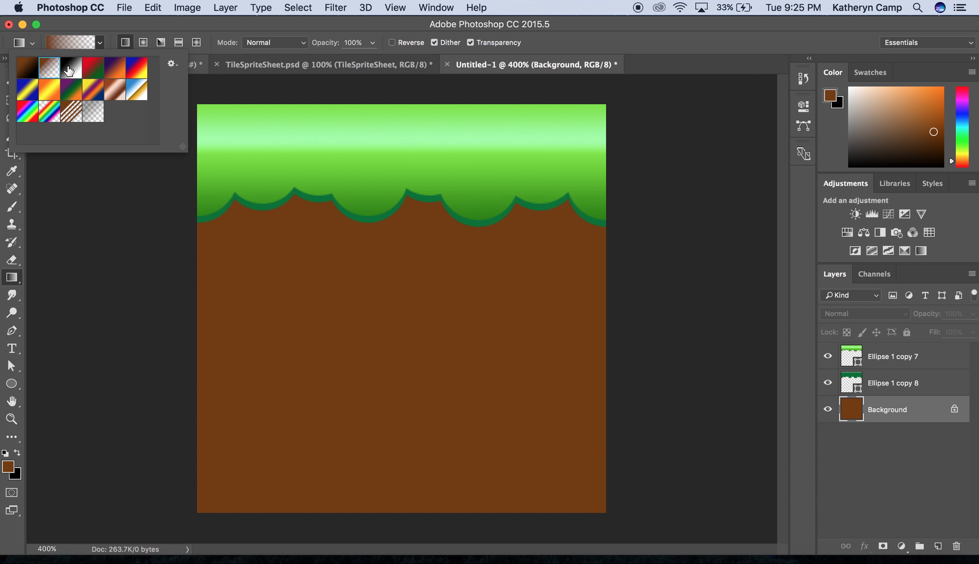
left_click(73, 46)
left_click(70, 42)
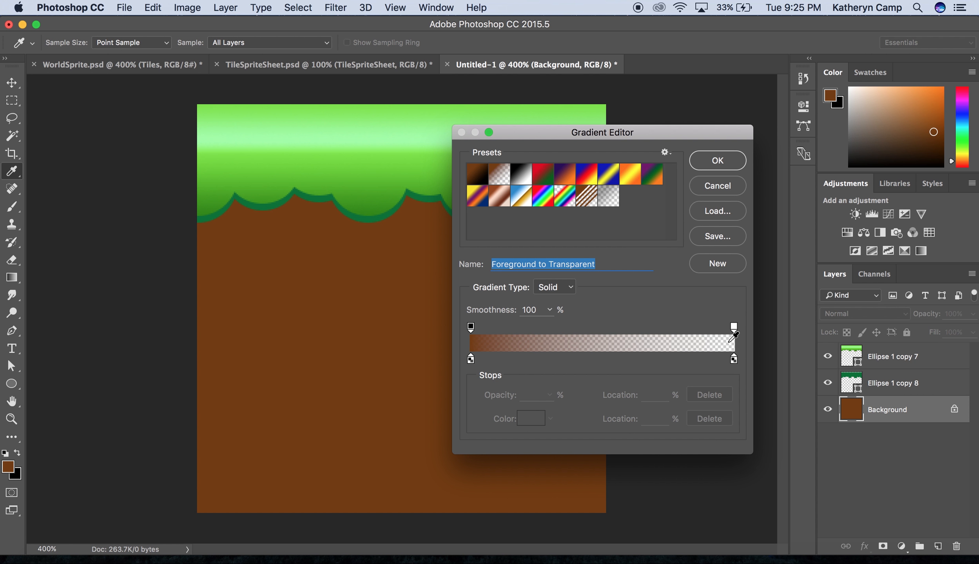
double_click(472, 360)
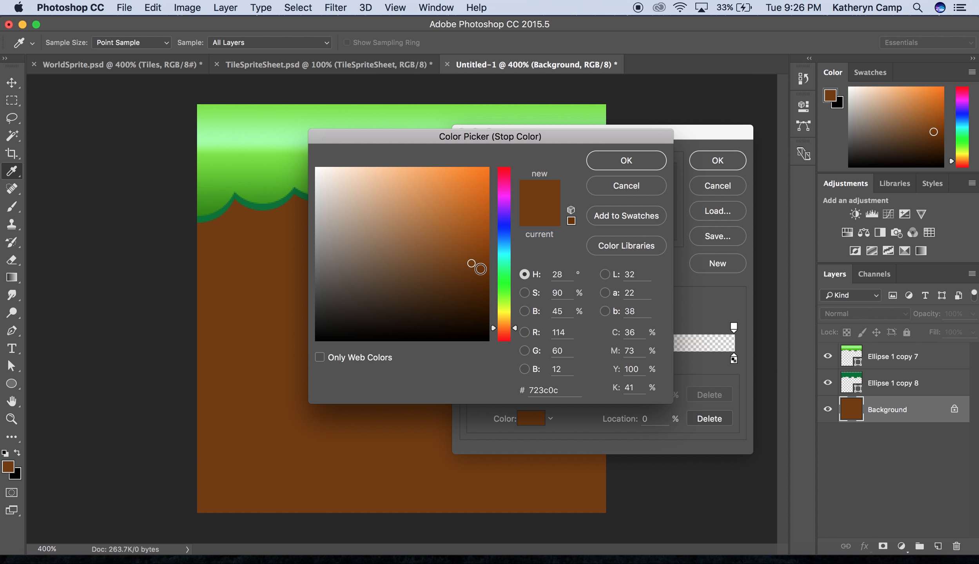
left_click(271, 313)
left_click_drag(471, 263, 478, 280)
left_click(629, 163)
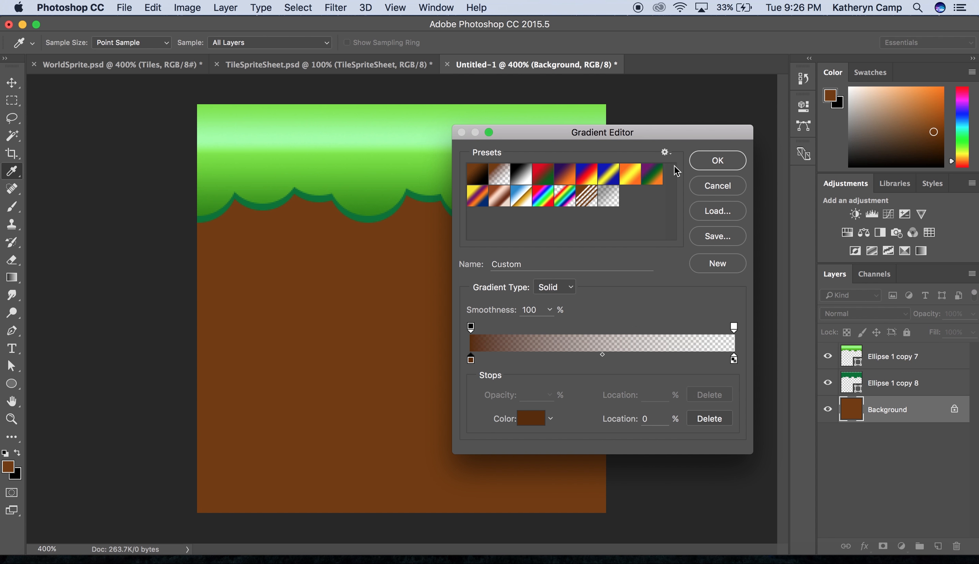
left_click(710, 165)
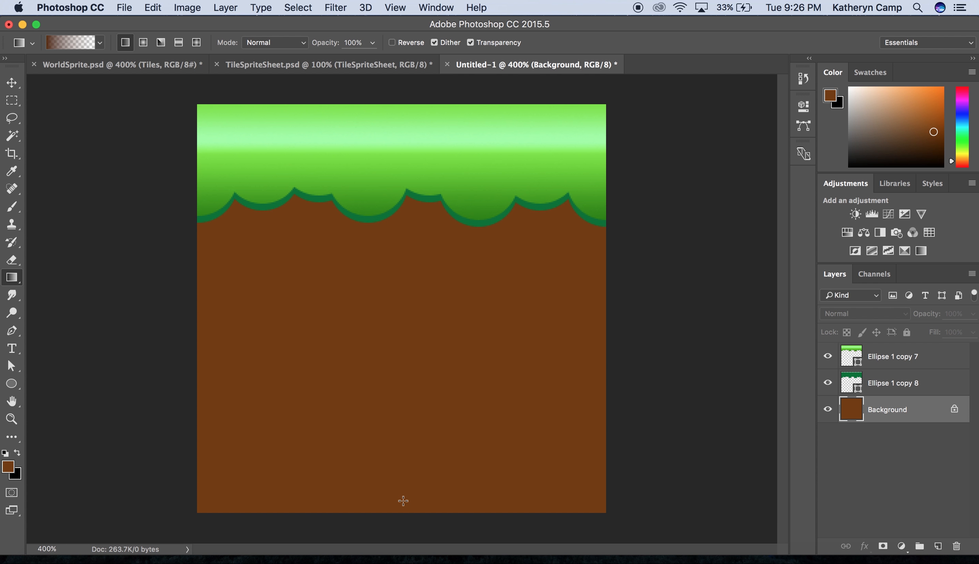
Apply the dark brown gradient vertically from the tile's bottom edge up to about the middle of the tile.
left_click_drag(403, 500, 403, 317)
mouse_move(403, 317)
left_mouse_down()
mouse_move(382, 318)
mouse_move(402, 314)
left_mouse_up()
left_click_drag(402, 314, 403, 314)
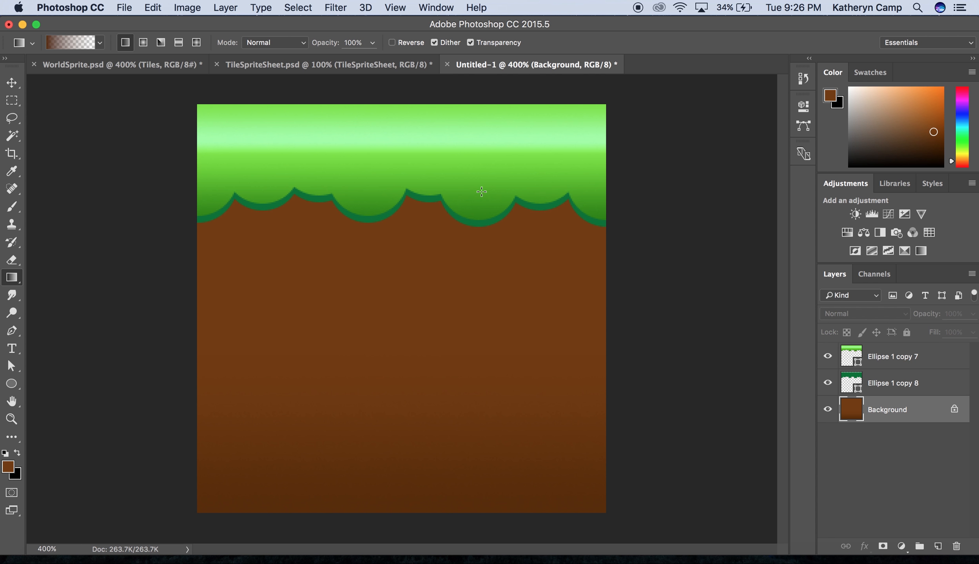
Draw three narrow upright dark brown ellipses in the dirt, about 11 by 24, 11 by 25 and 10 by 35 px.
left_click(11, 383)
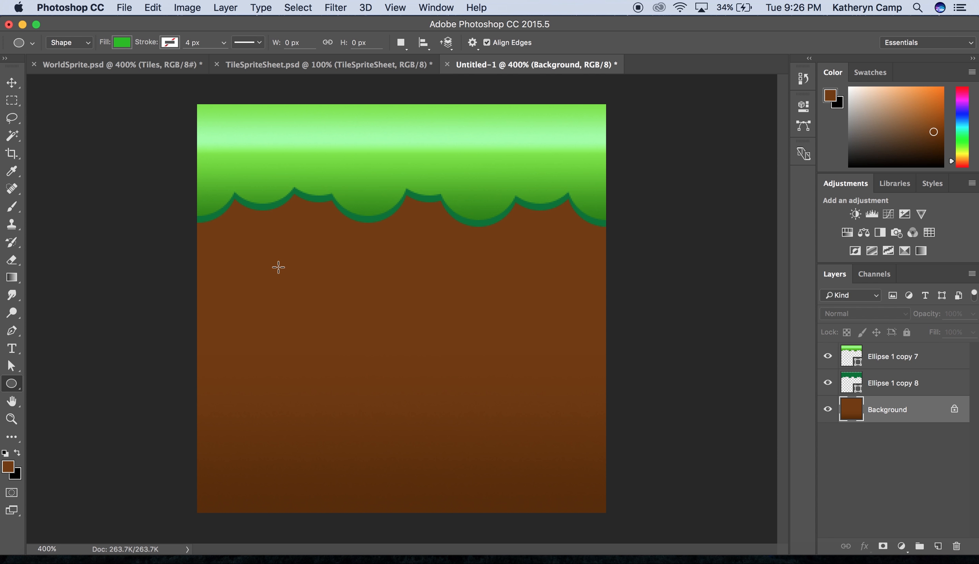
left_click(124, 42)
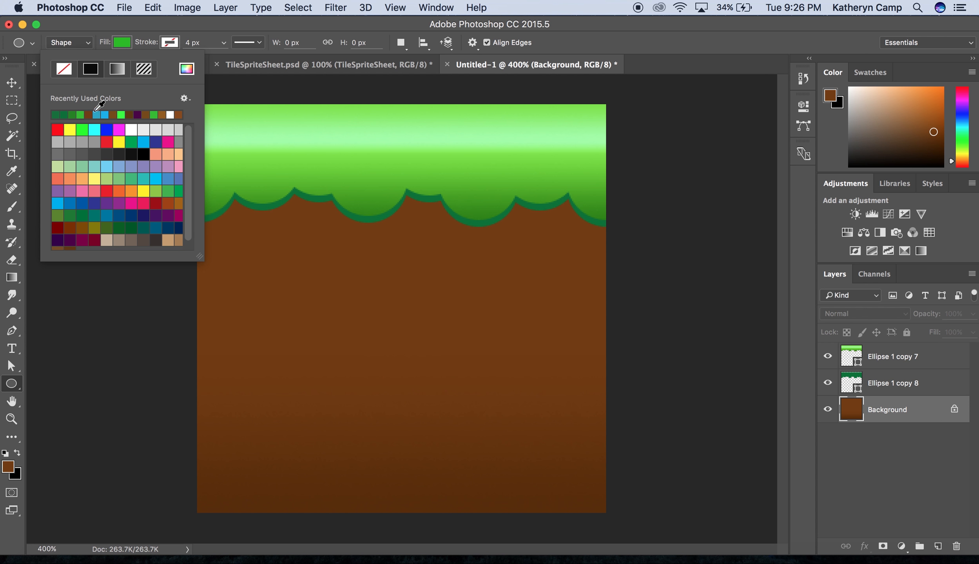
left_click(94, 114)
left_click(266, 245)
left_click_drag(265, 245, 280, 277)
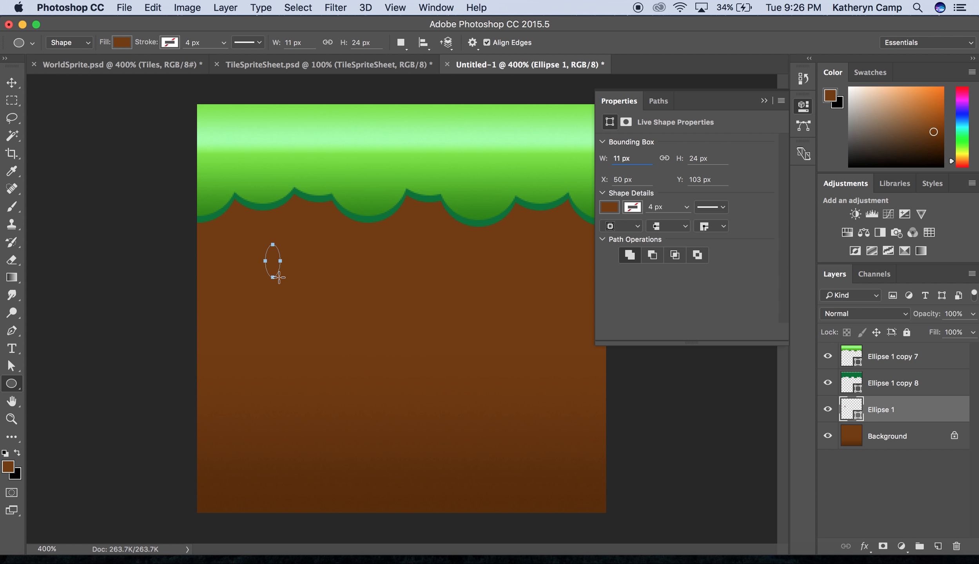
left_click(609, 212)
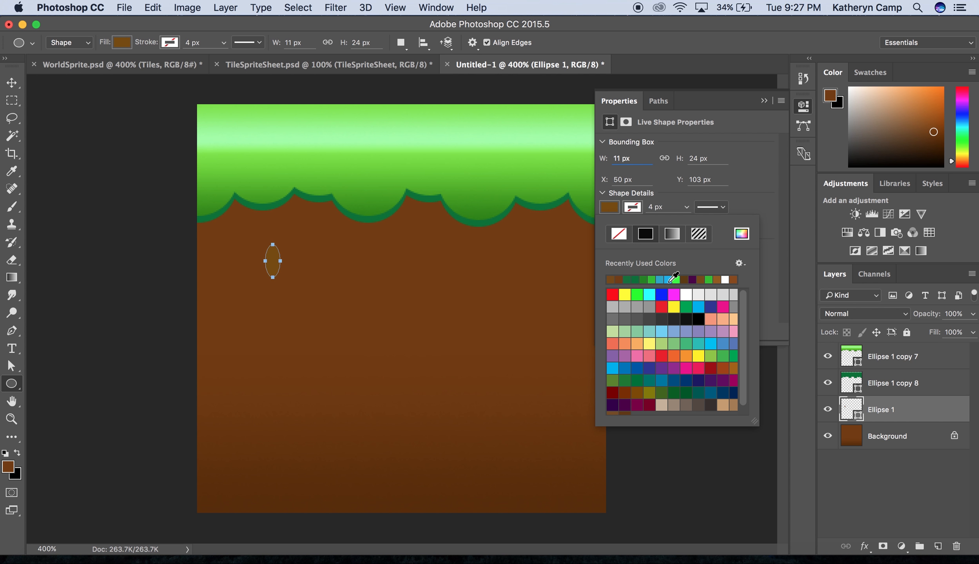
left_click(683, 280)
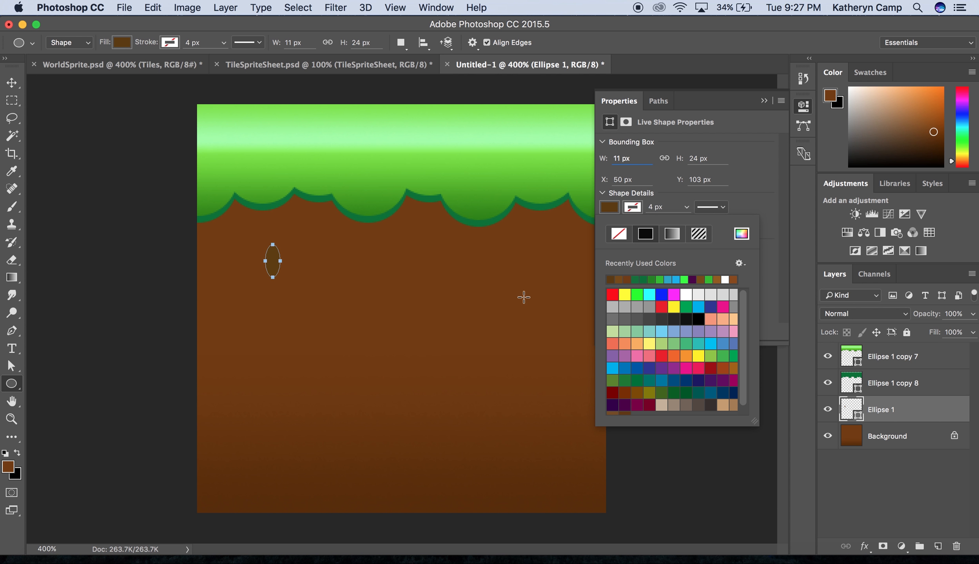
left_click_drag(476, 304, 489, 338)
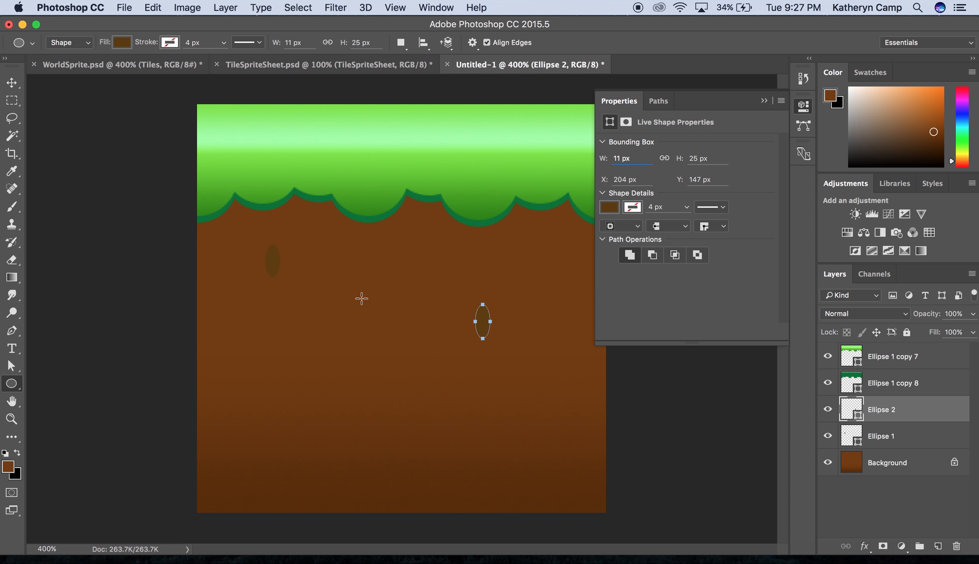
left_click_drag(370, 312, 384, 360)
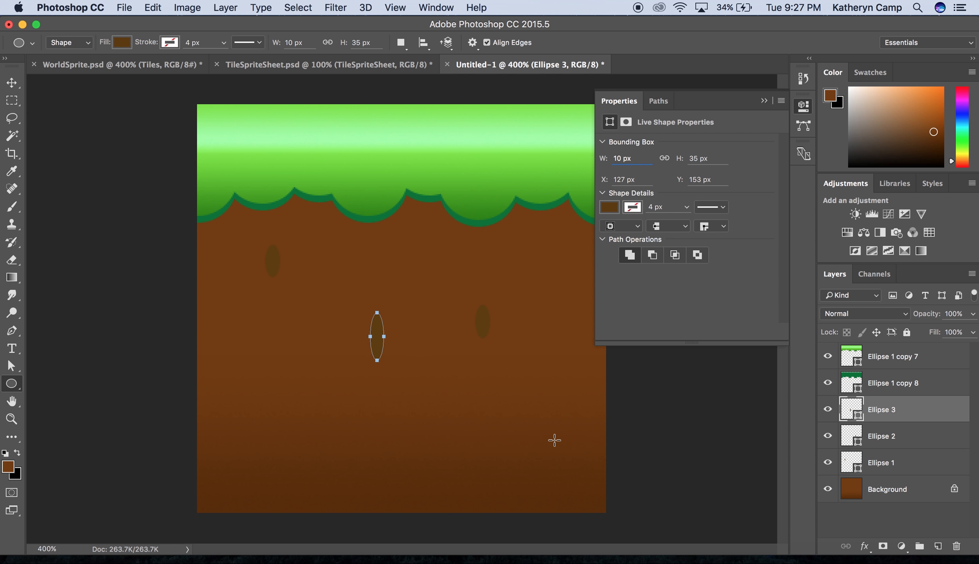
Delete the three small ellipse layers from the dirt area and close the shape properties.
left_click(914, 465)
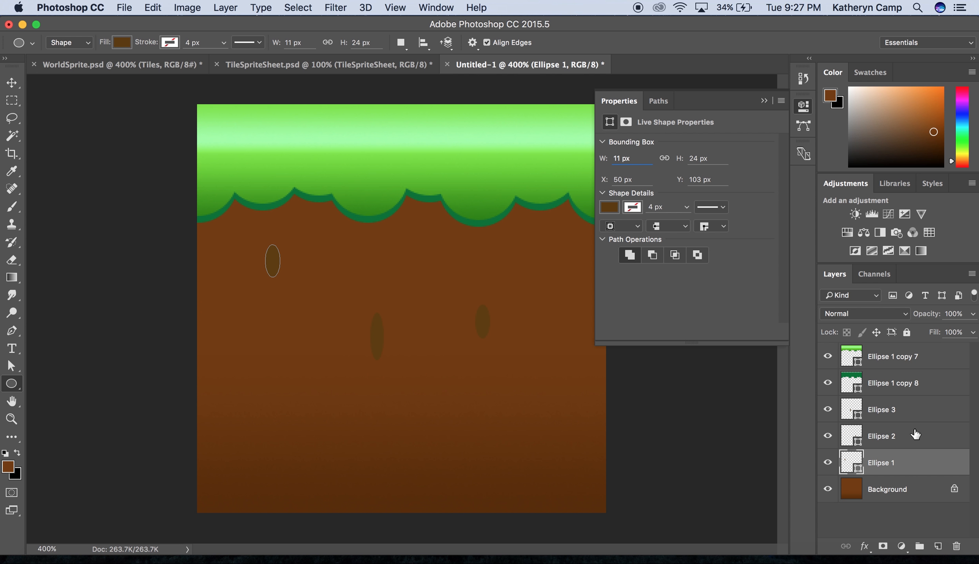
left_click(915, 416, "shift")
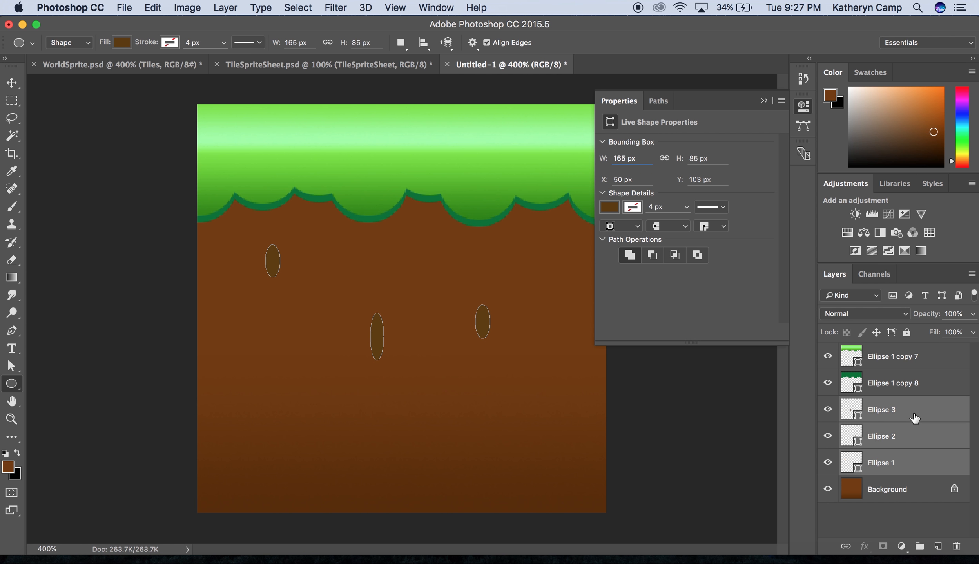
left_click(956, 546)
left_click(593, 211)
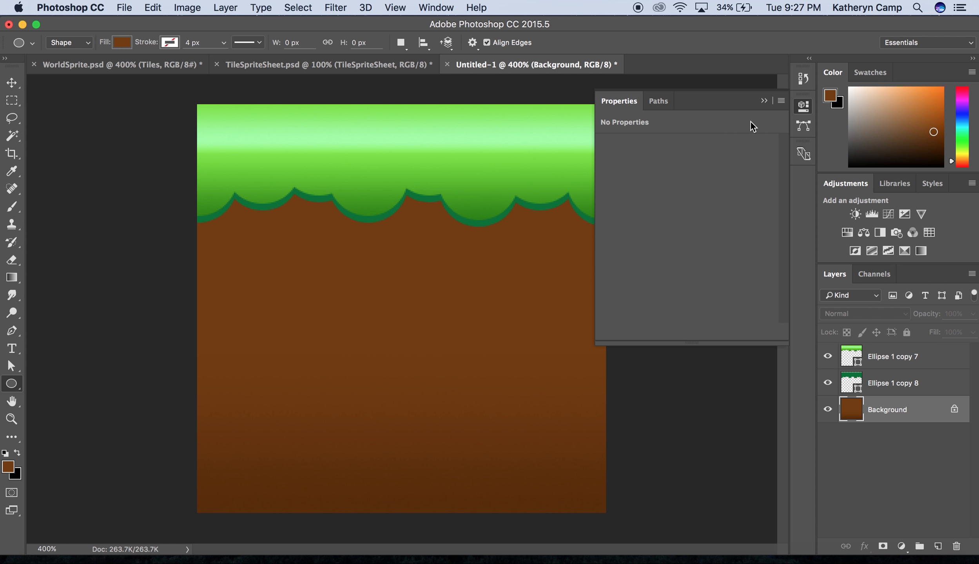
left_click(763, 101)
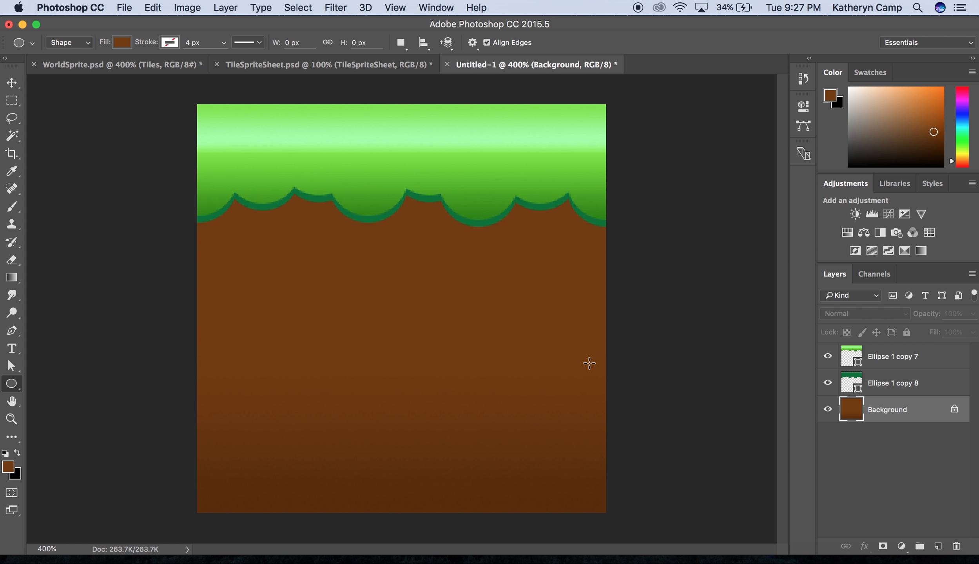
Create a layer group, convert the Background into a regular layer, and move it and both grass layers into the group.
left_click(920, 547)
left_click_drag(933, 404, 917, 347)
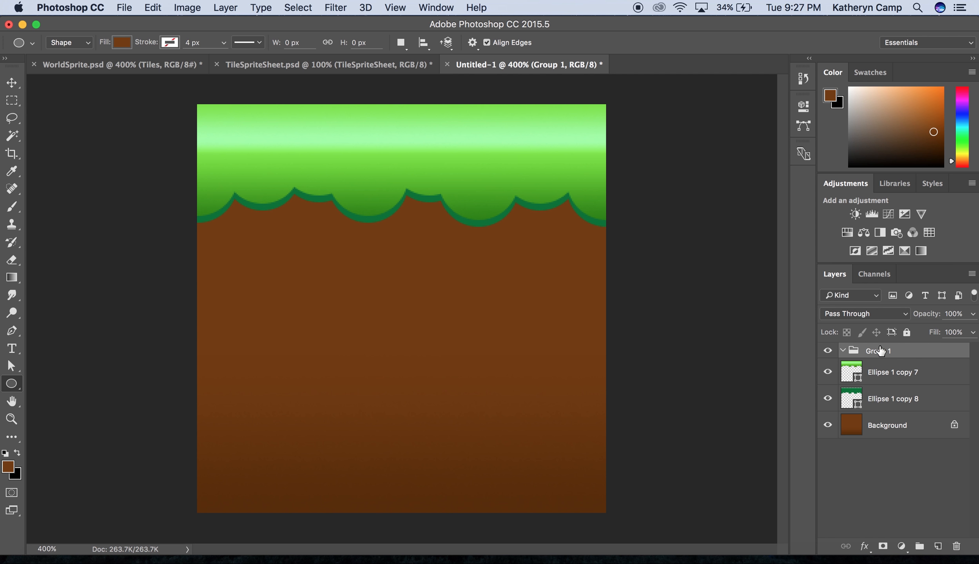
double_click(935, 431)
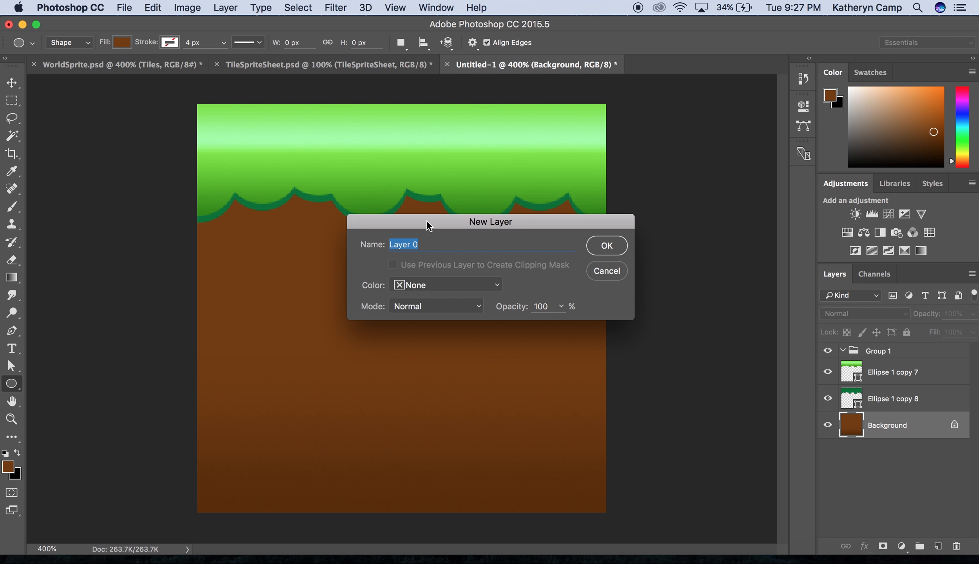
left_click(606, 246)
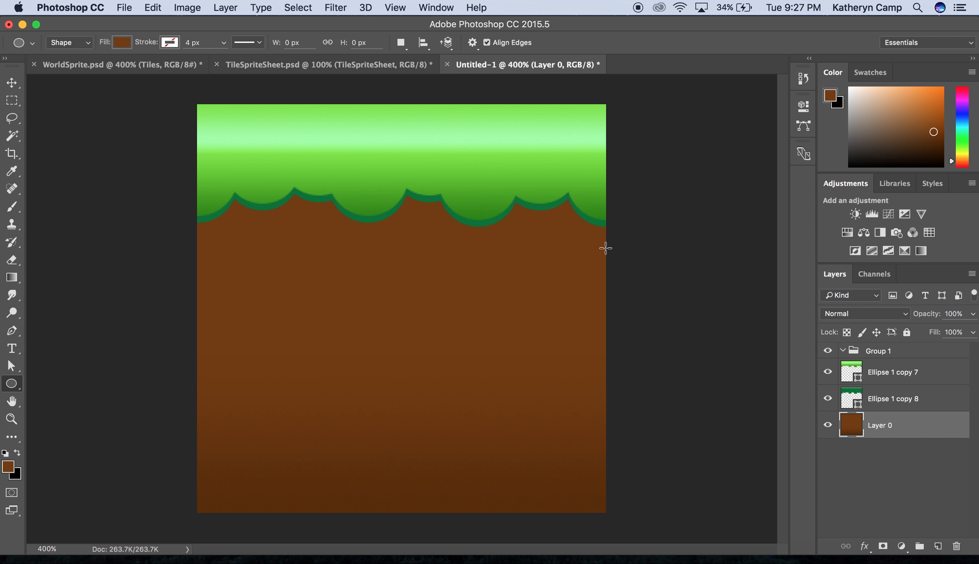
left_click(929, 380, "shift")
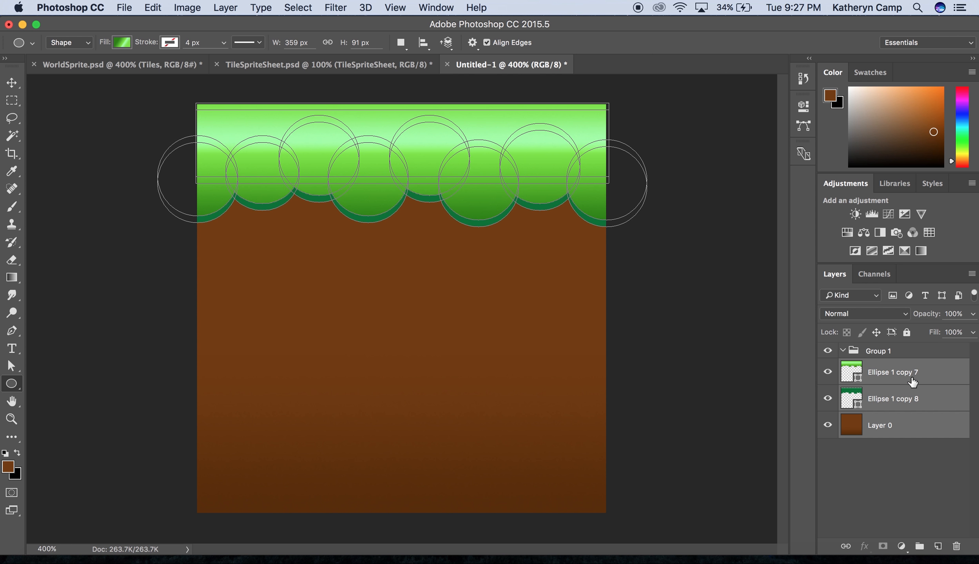
left_click_drag(895, 382, 893, 353)
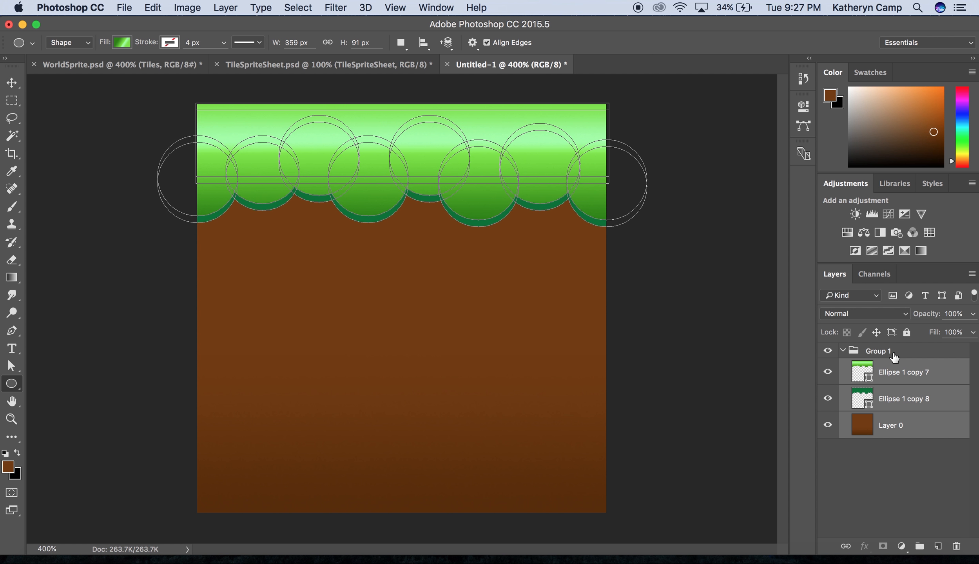
Rename the layer group as Ground and collapse it.
left_click(871, 353)
right_click(870, 352)
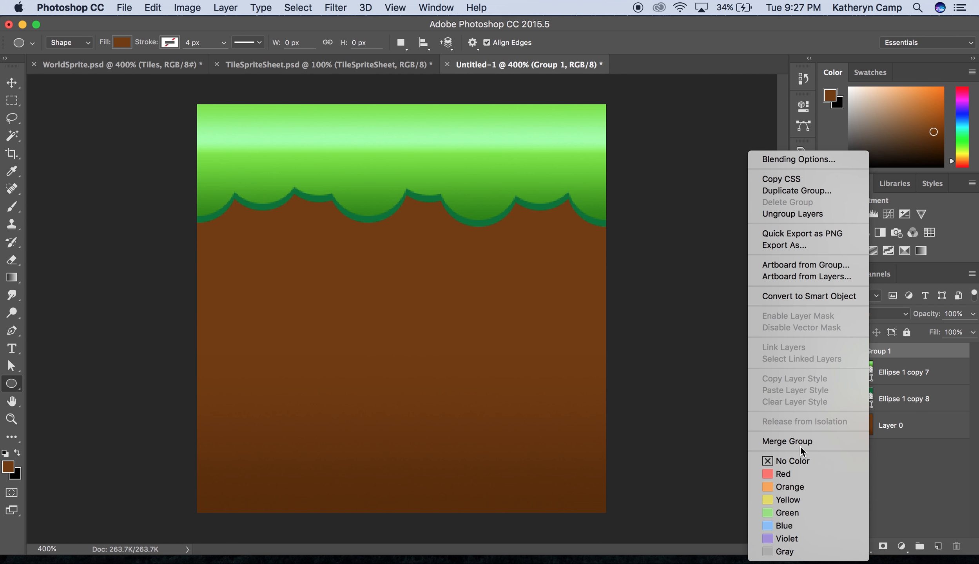
left_click(917, 350)
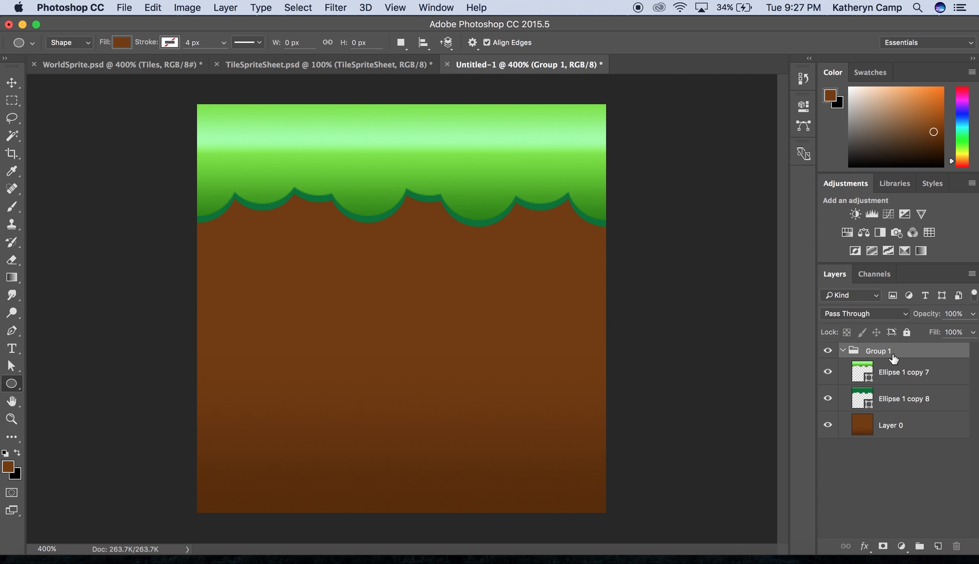
double_click(885, 352)
type("Ground")
key("Return")
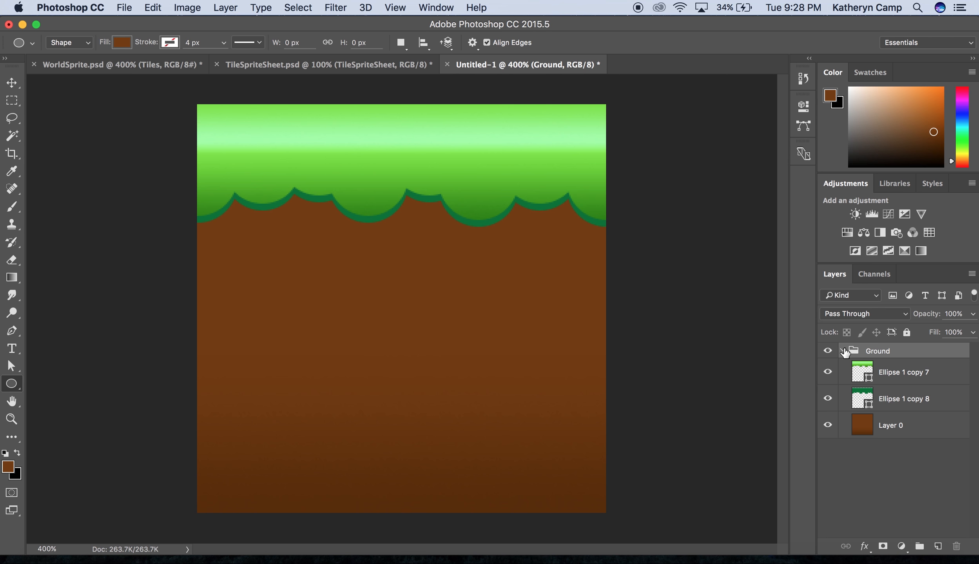
left_click(842, 351)
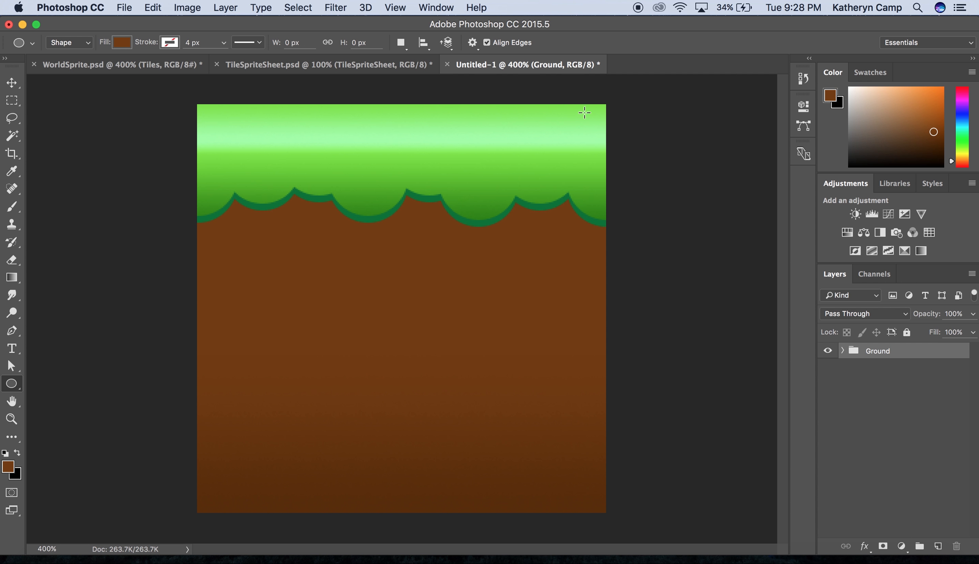
Merge the Ground group into a single layer and duplicate that layer within the same document as Ground copy.
right_click(889, 358)
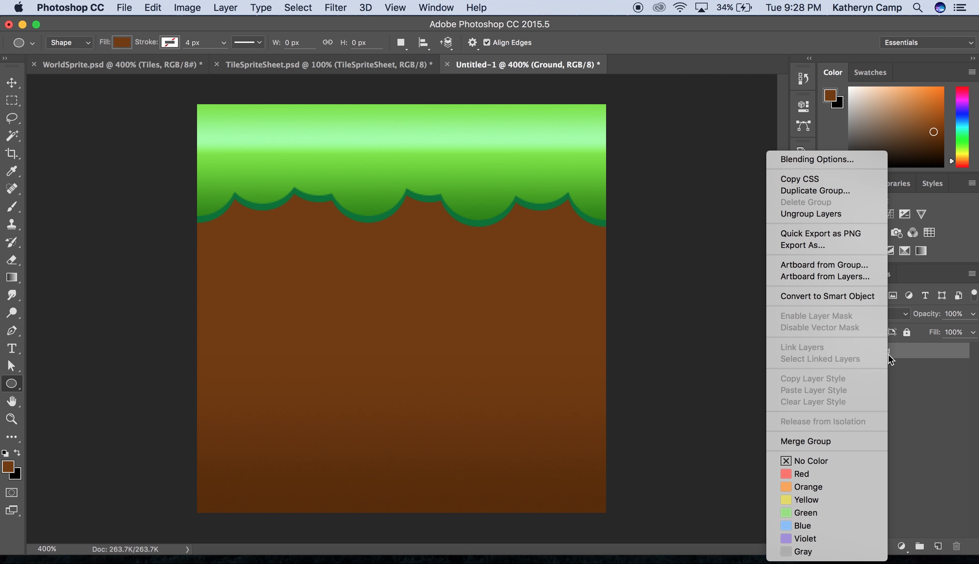
left_click(828, 441)
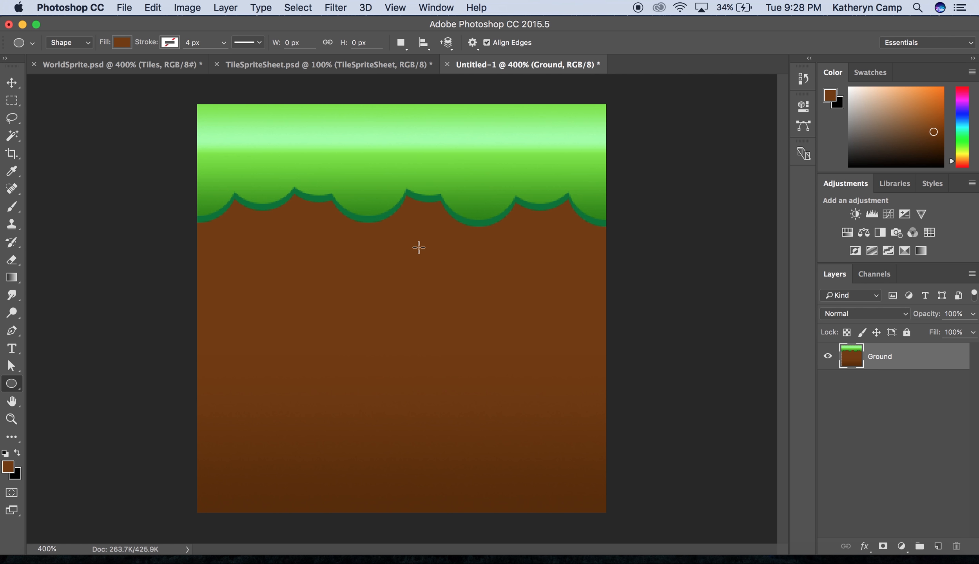
right_click(915, 362)
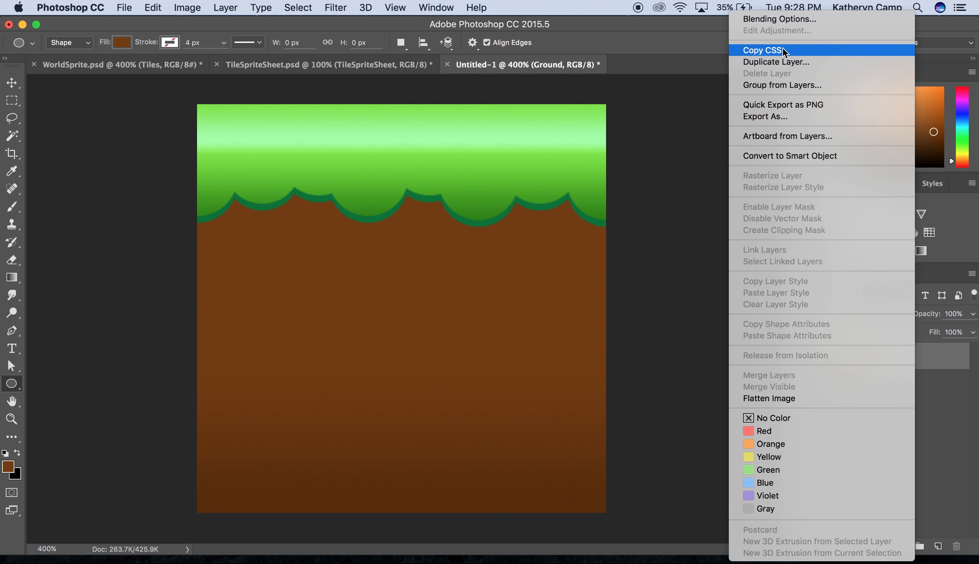
left_click(782, 61)
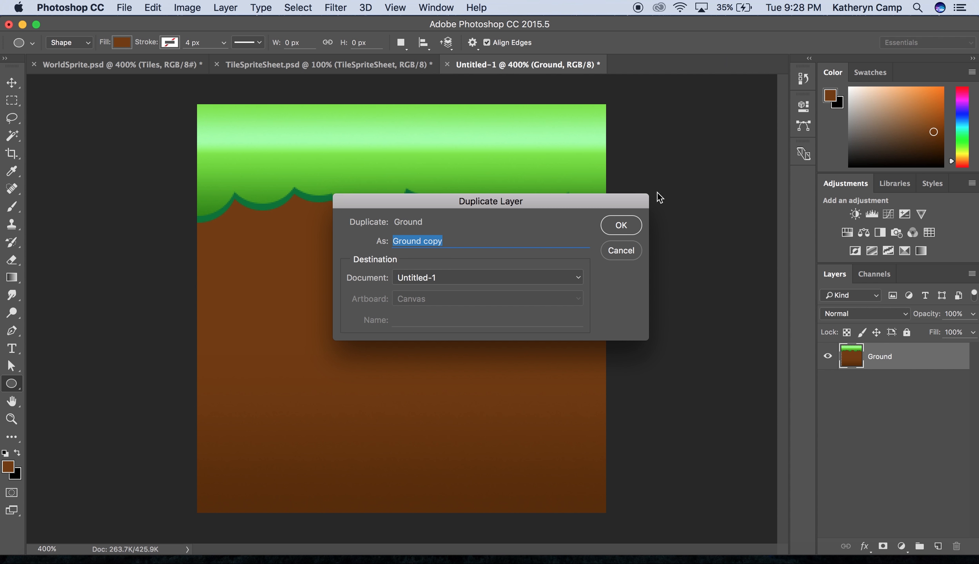
left_click(621, 225)
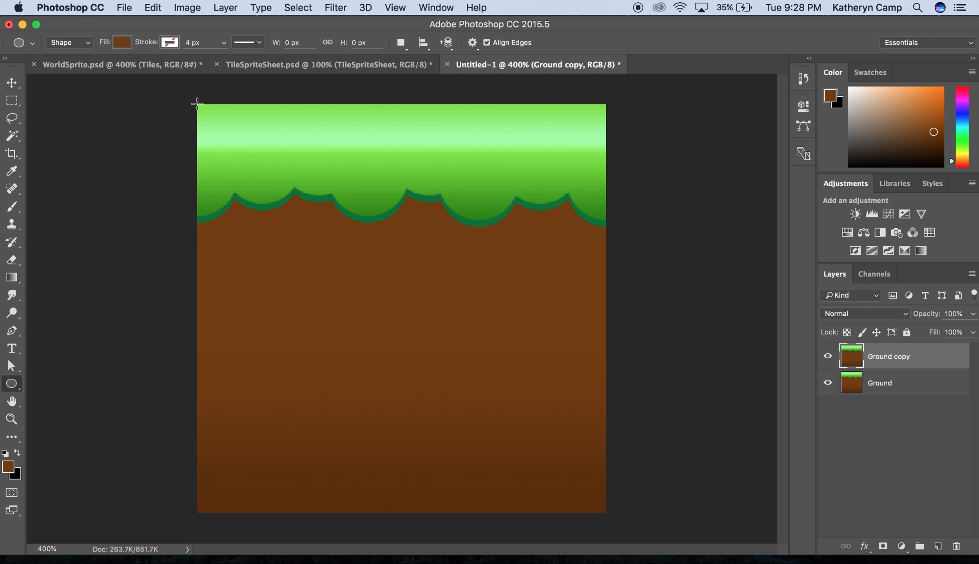
Draw a brown circle about 67 px wide flush against the tile's upper-left corner and rasterize its layer.
left_click_drag(197, 104, 312, 195)
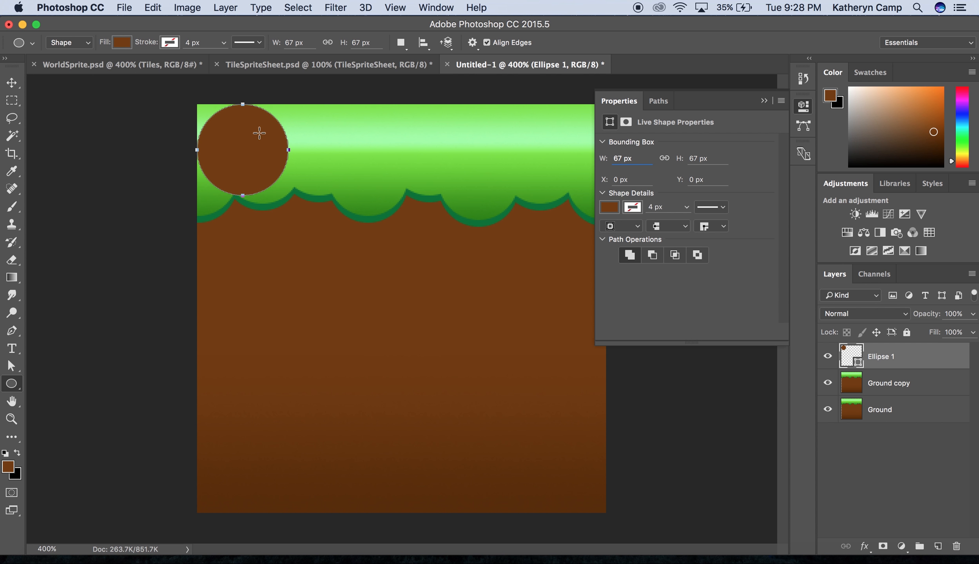
left_click(11, 84)
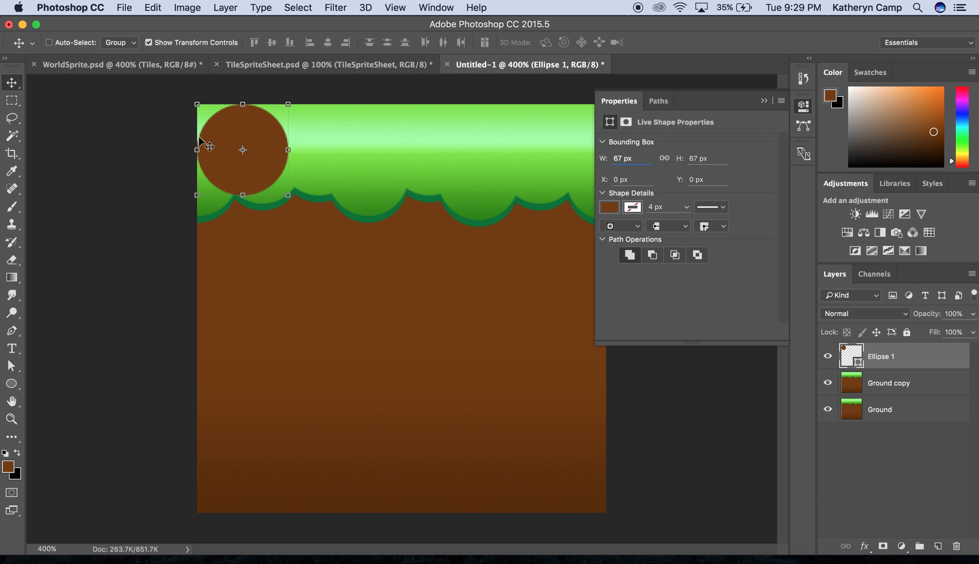
left_click(764, 101)
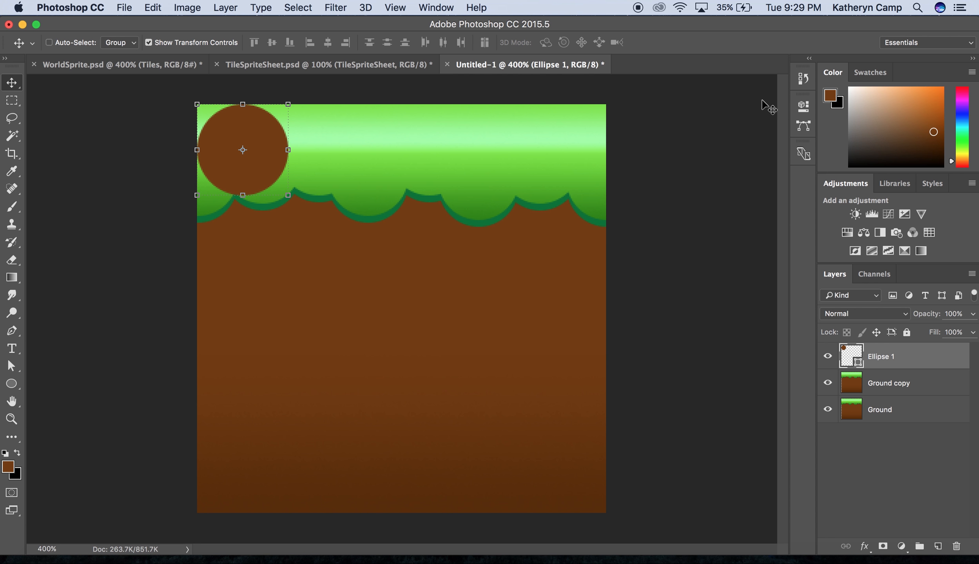
right_click(901, 360)
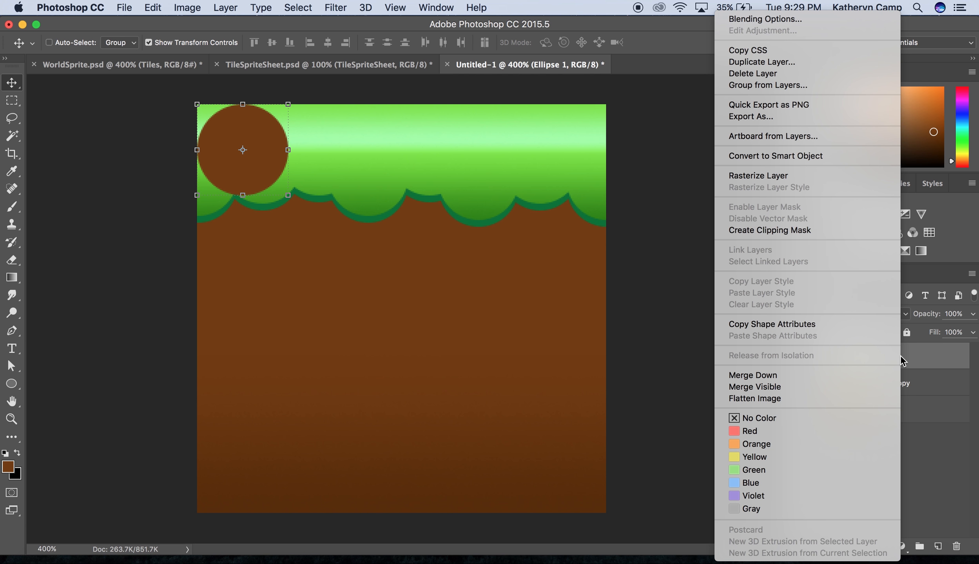
left_click(838, 179)
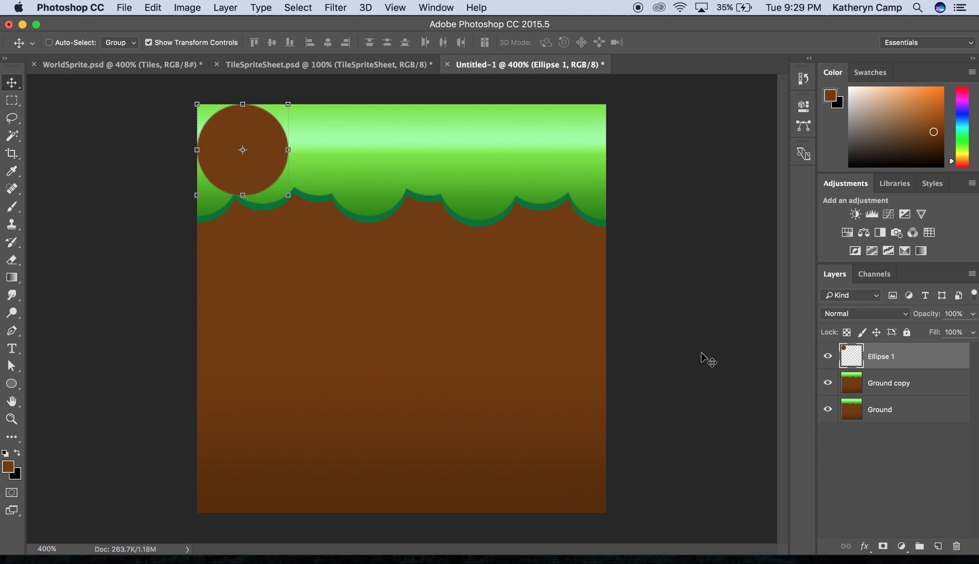
Hide both ground layers and select the transparent upper-left corner area outside the circle with the Magic Wand.
left_click(17, 137)
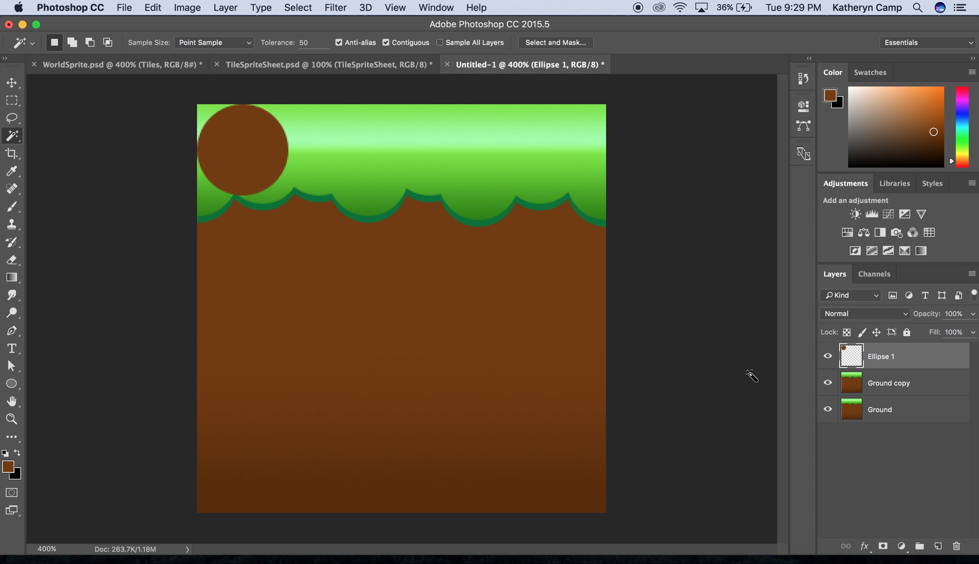
left_click(827, 383)
left_click(828, 411)
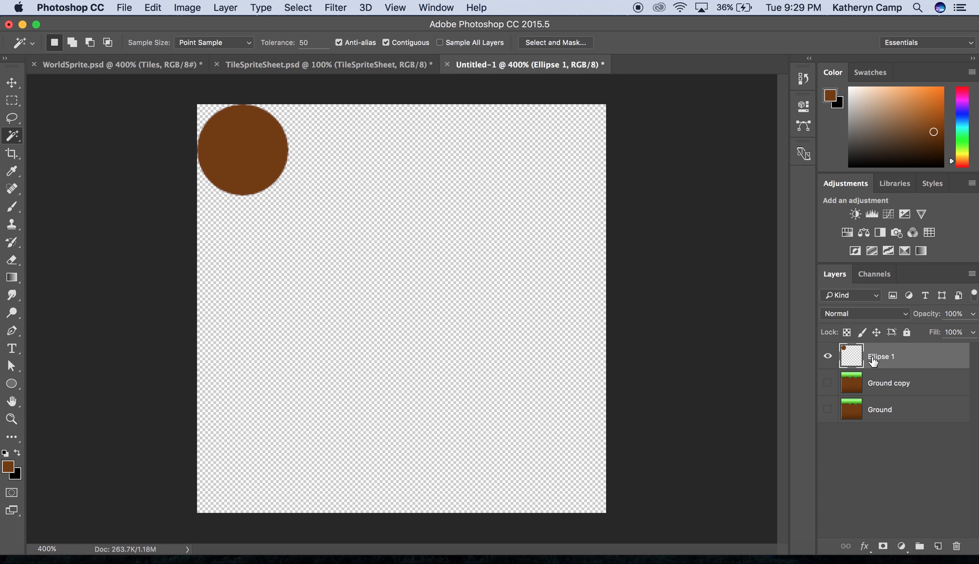
left_click(256, 164)
left_click(369, 254)
key("super+d")
left_click(210, 113)
Delete the selected corner area from the Ground copy layer to round the tile, and hide the Ellipse 1 layer.
left_click(829, 385)
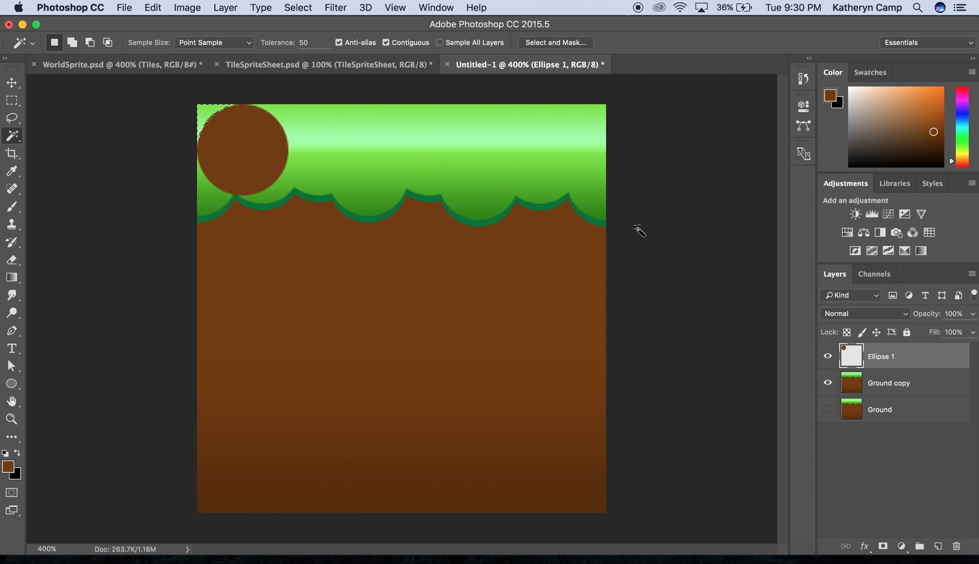
left_click(915, 397)
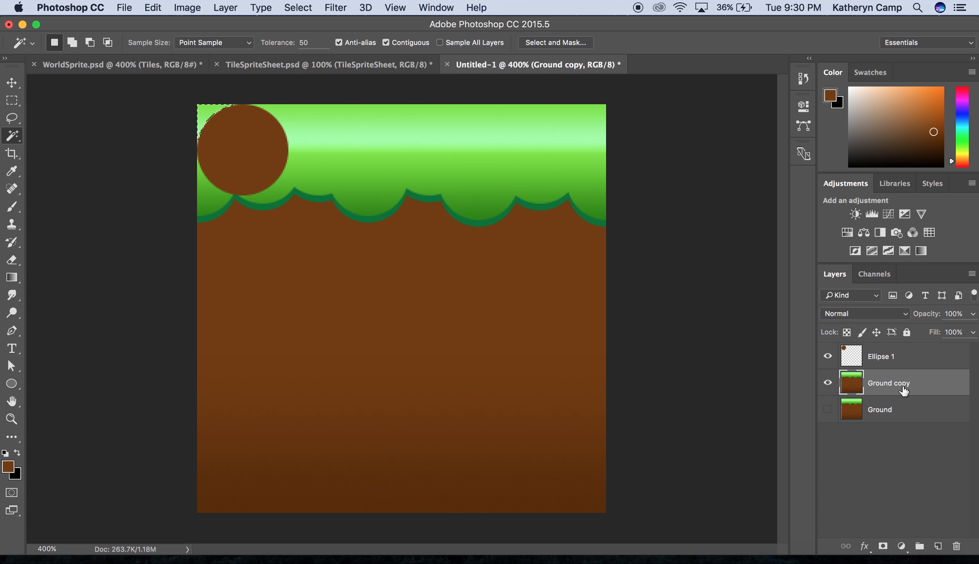
key("Delete")
left_click(828, 358)
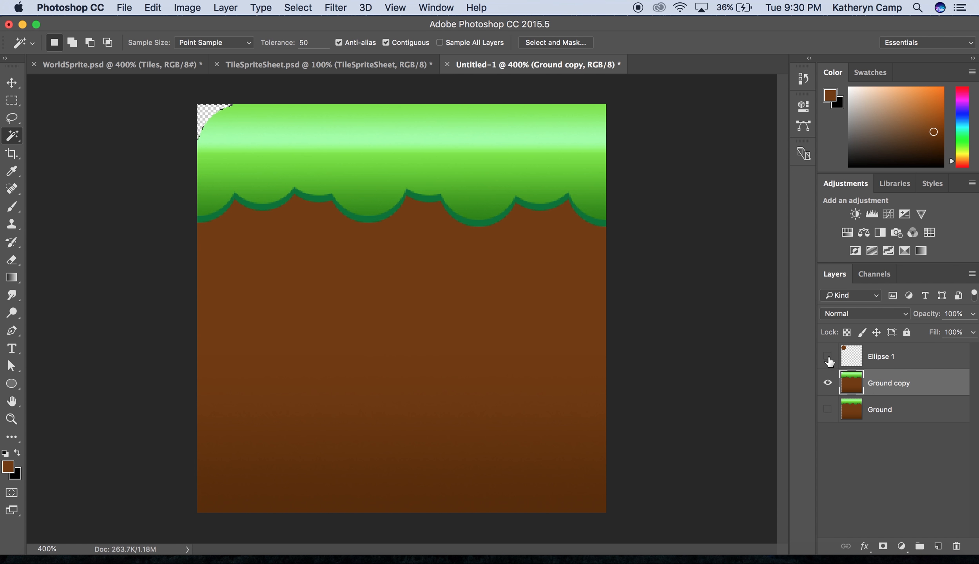
Rename the Ground copy layer as GroundL and hide it.
double_click(901, 385)
left_click(913, 382)
type("L")
key("Return")
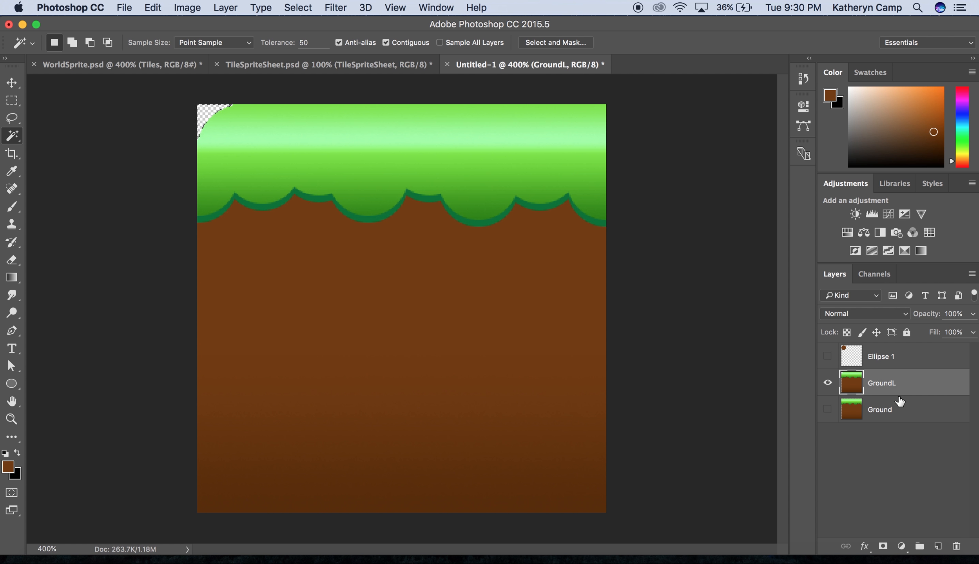
left_click(829, 386)
Duplicate the original Ground layer within the same document.
left_click(881, 413)
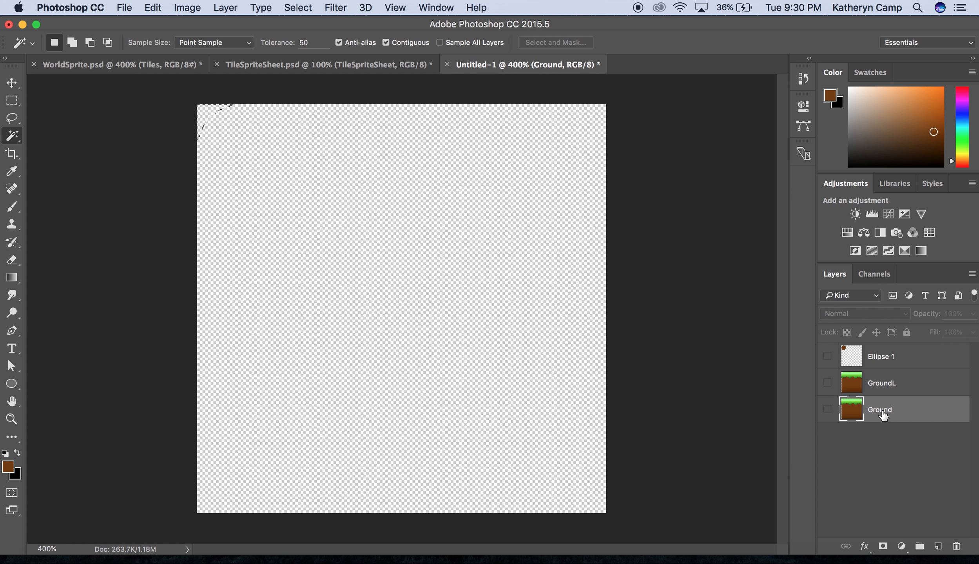
right_click(883, 414)
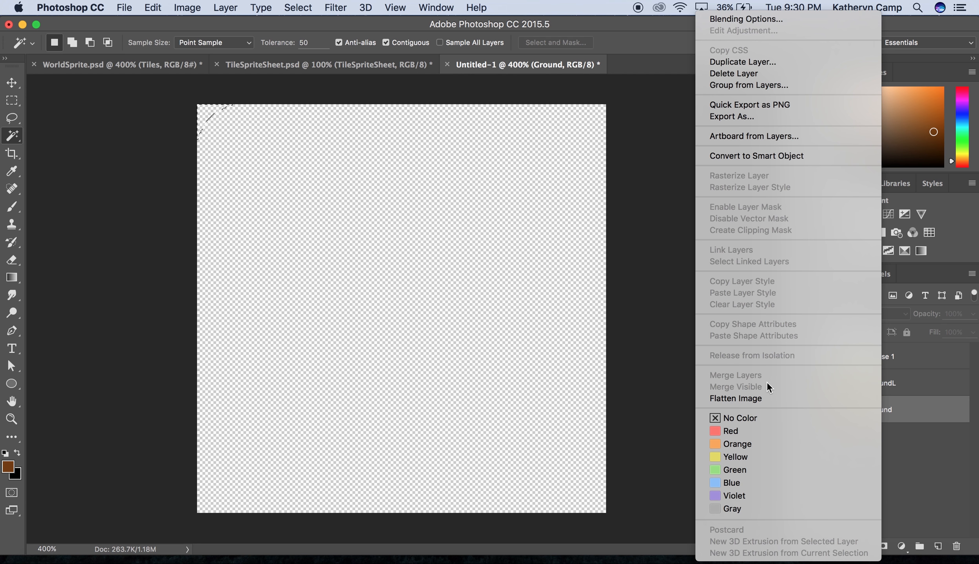
left_click(773, 61)
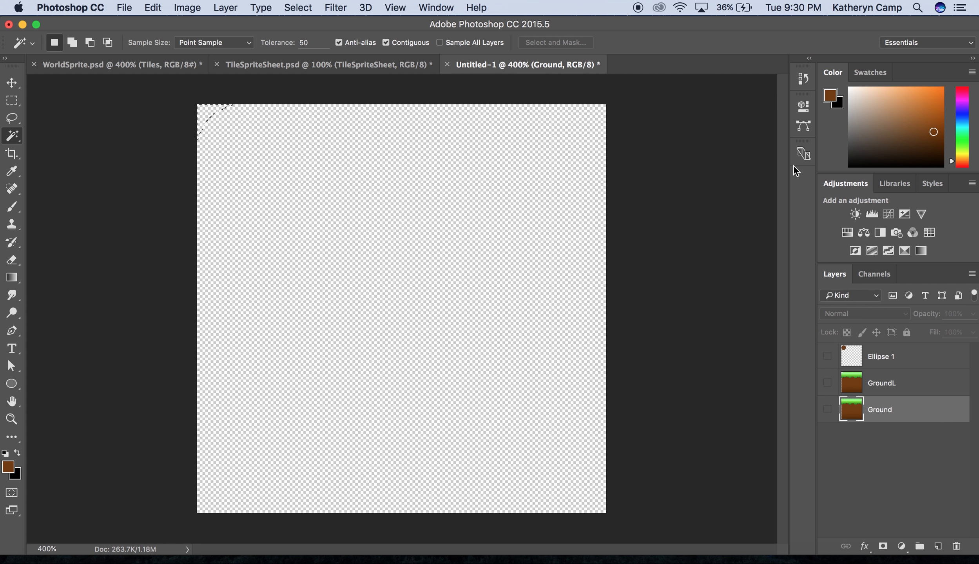
left_click(619, 227)
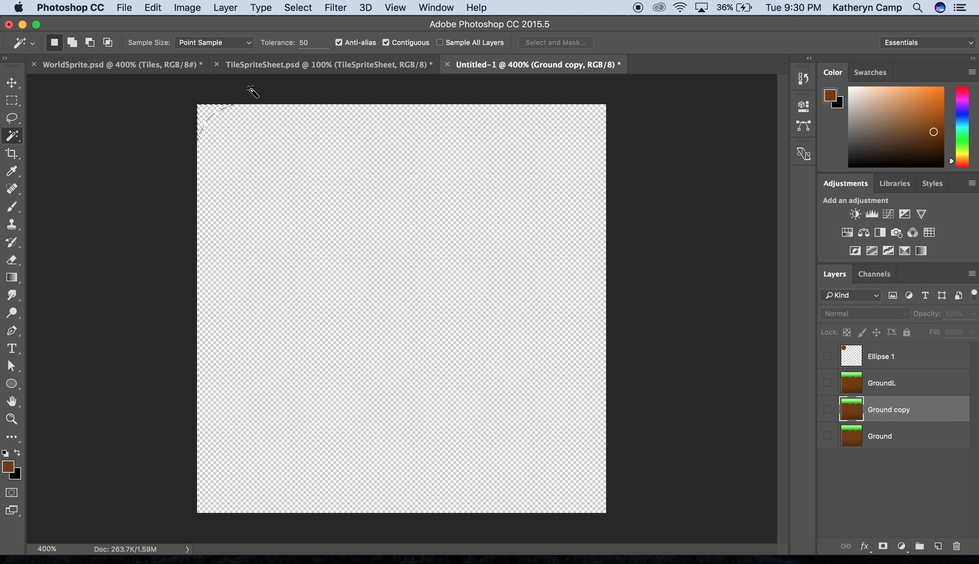
Clear the selection, move the Ellipse 1 circle into the canvas's upper-right corner, and select the transparent corner area outside it with the Magic Wand.
left_click(305, 5)
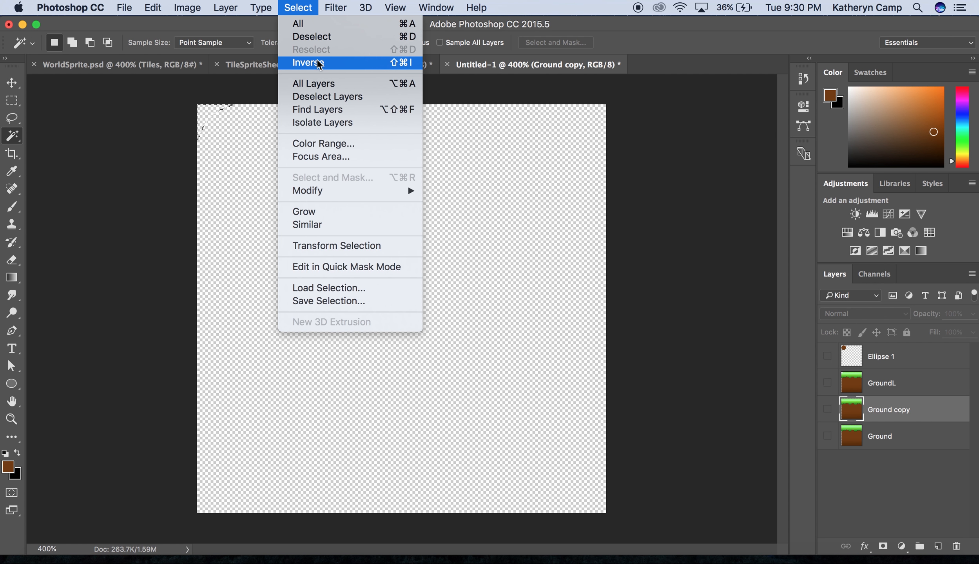
left_click(321, 37)
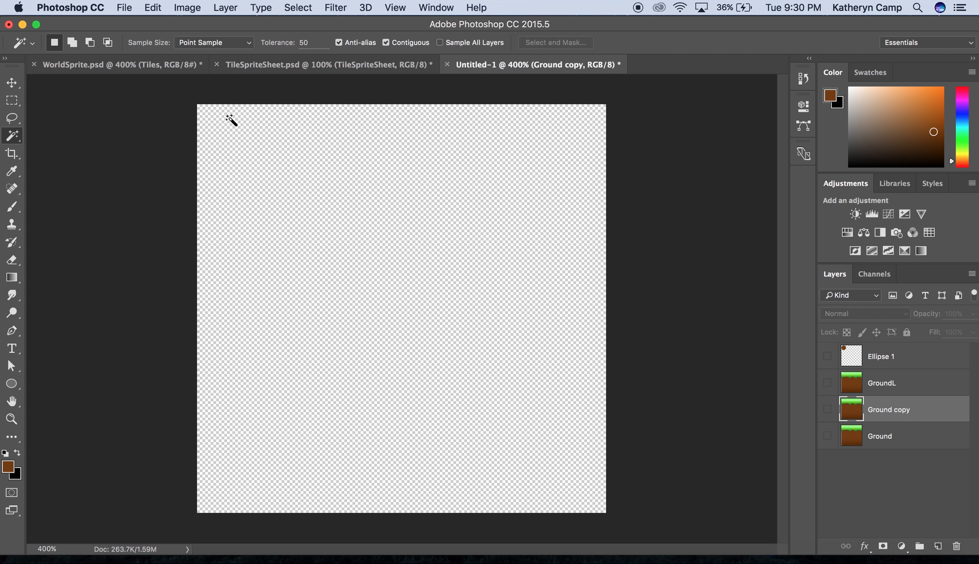
left_click(11, 83)
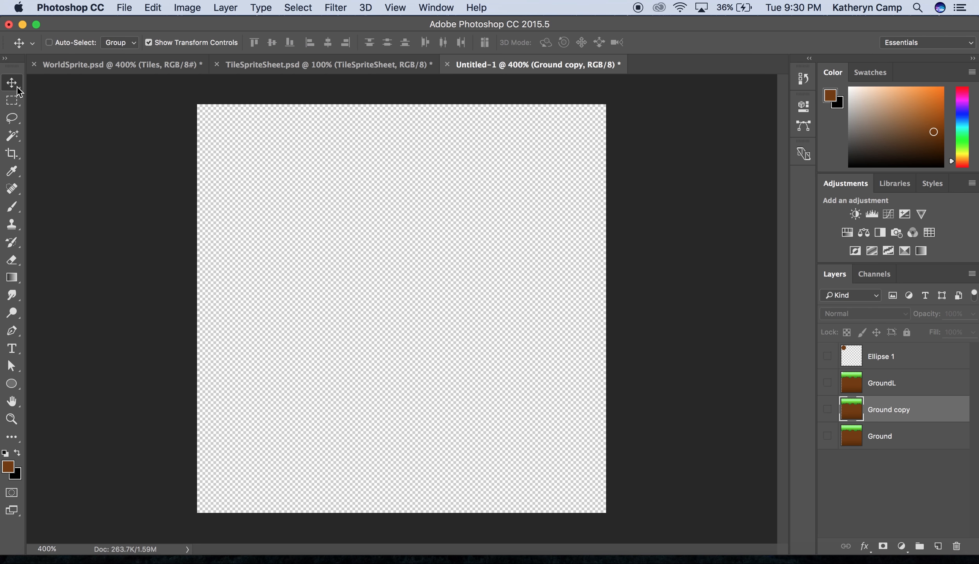
left_click(826, 357)
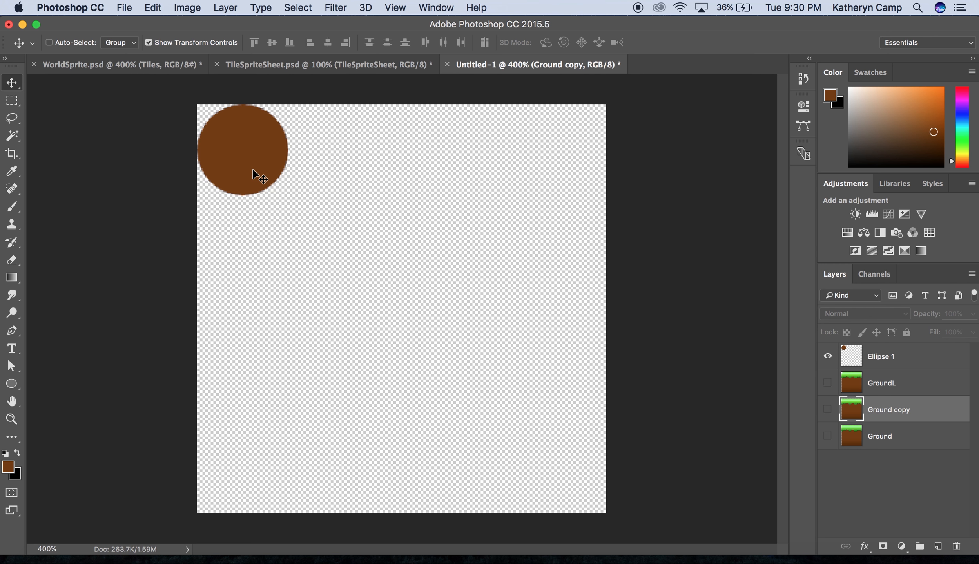
left_click_drag(252, 172, 276, 173)
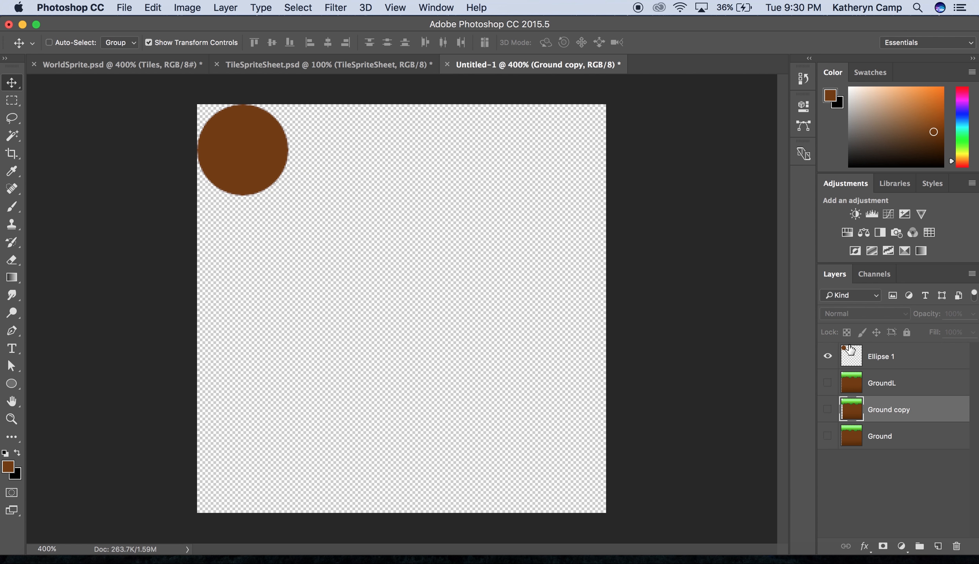
left_click(930, 365)
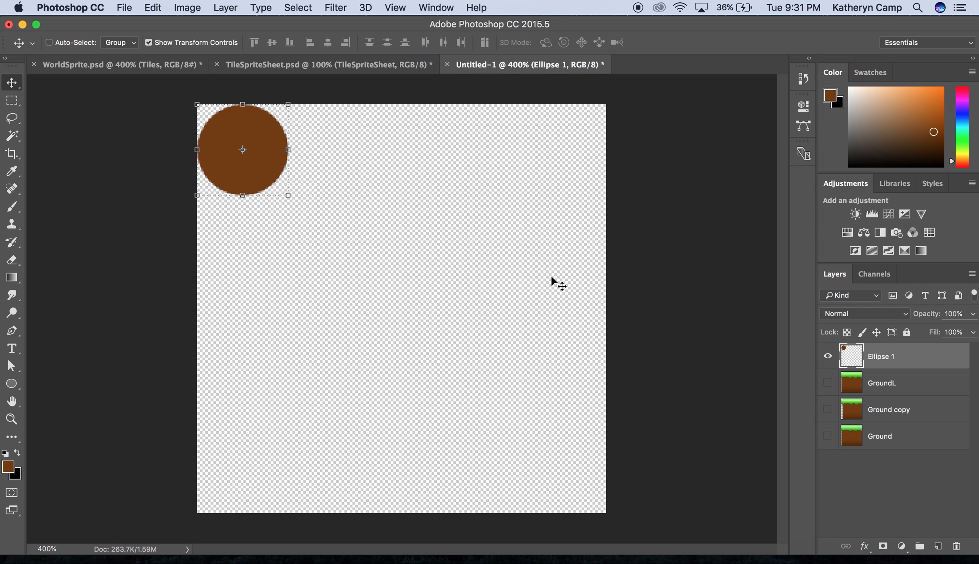
left_click_drag(270, 163, 587, 167)
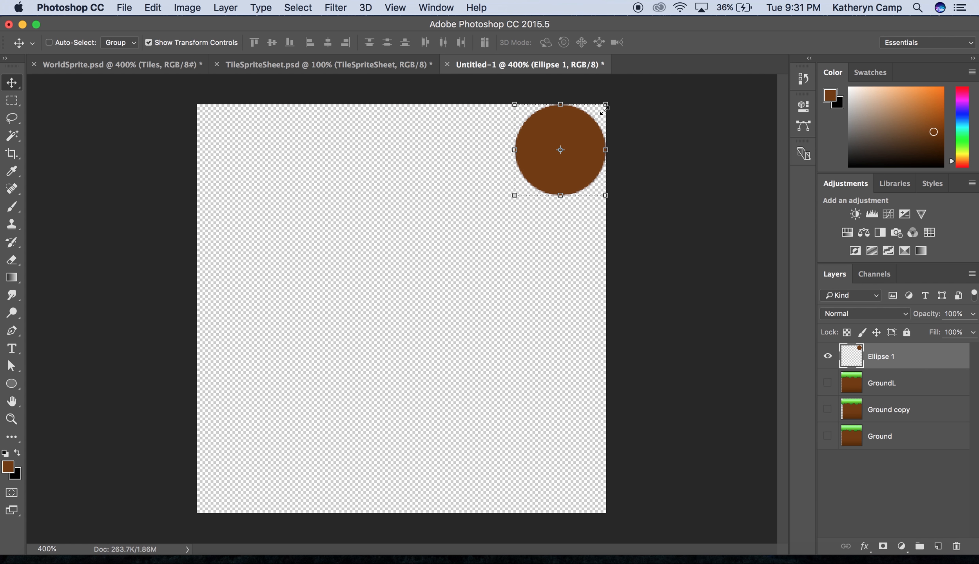
left_click(19, 138)
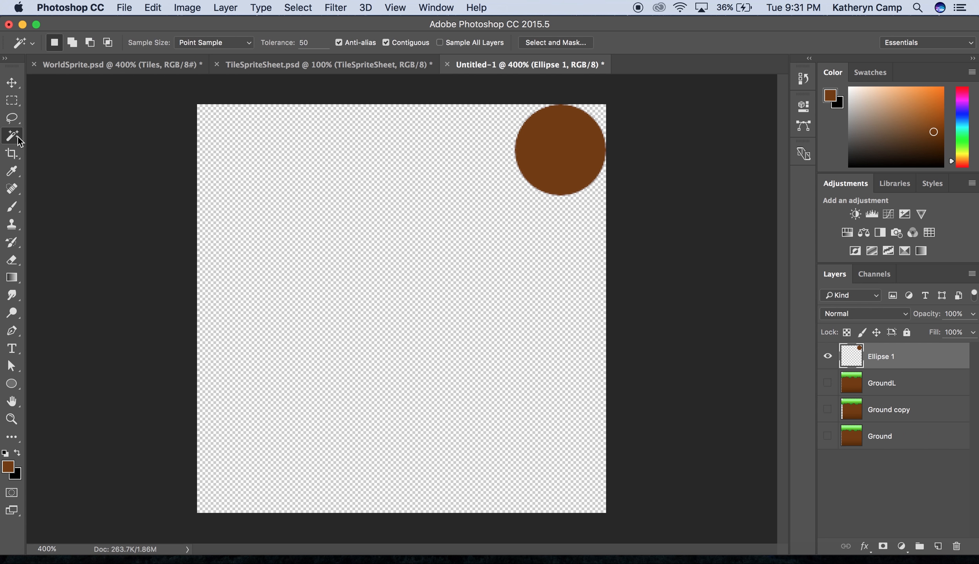
left_click(597, 108)
Delete the shifted Ground copy layer and make a fresh duplicate of the original Ground layer in the same document.
left_click(832, 410)
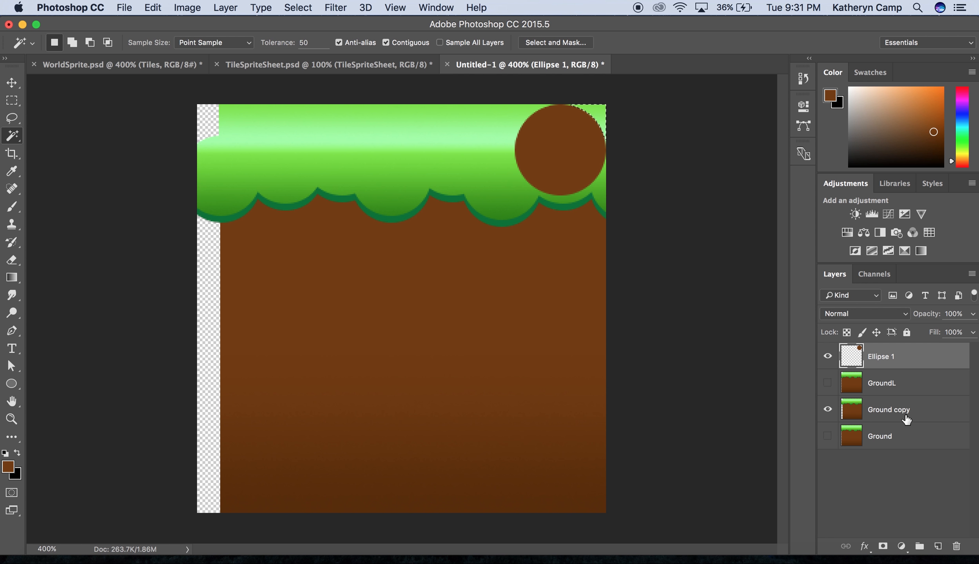
left_click_drag(906, 419, 955, 542)
right_click(890, 408)
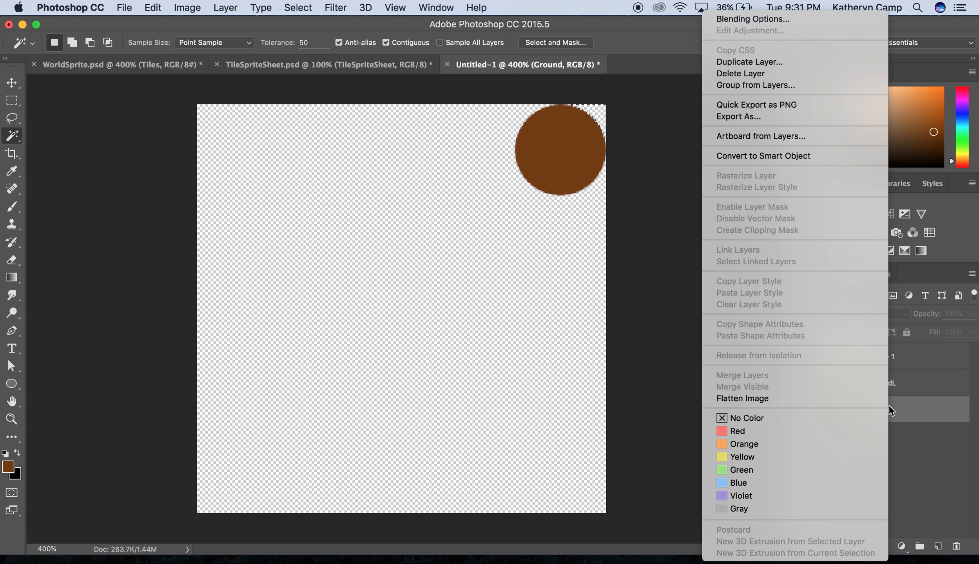
left_click(769, 62)
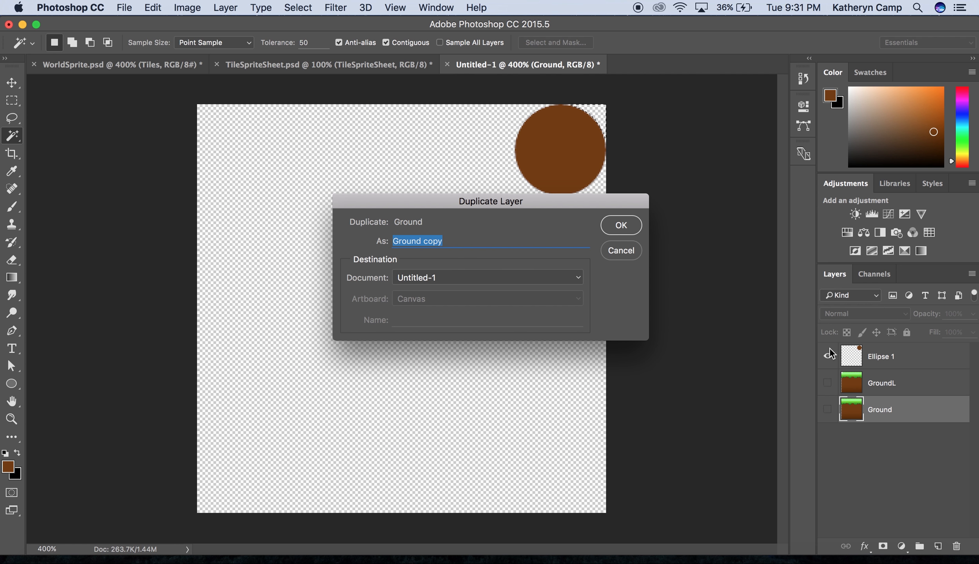
left_click(608, 231)
Cut the selected upper-right corner from the new Ground copy and hide all layers, briefly previewing GroundL and Ground.
left_click(830, 410)
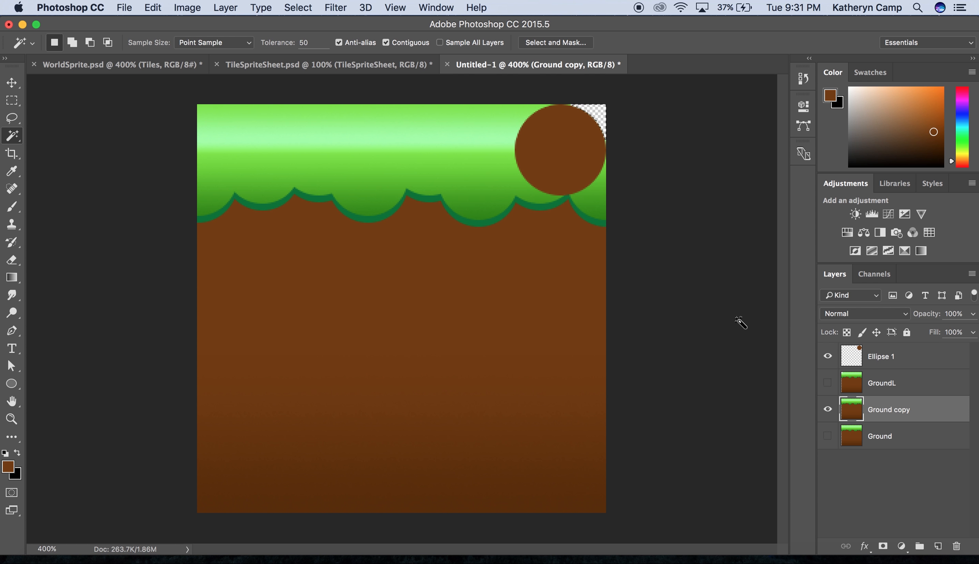
left_click(827, 356)
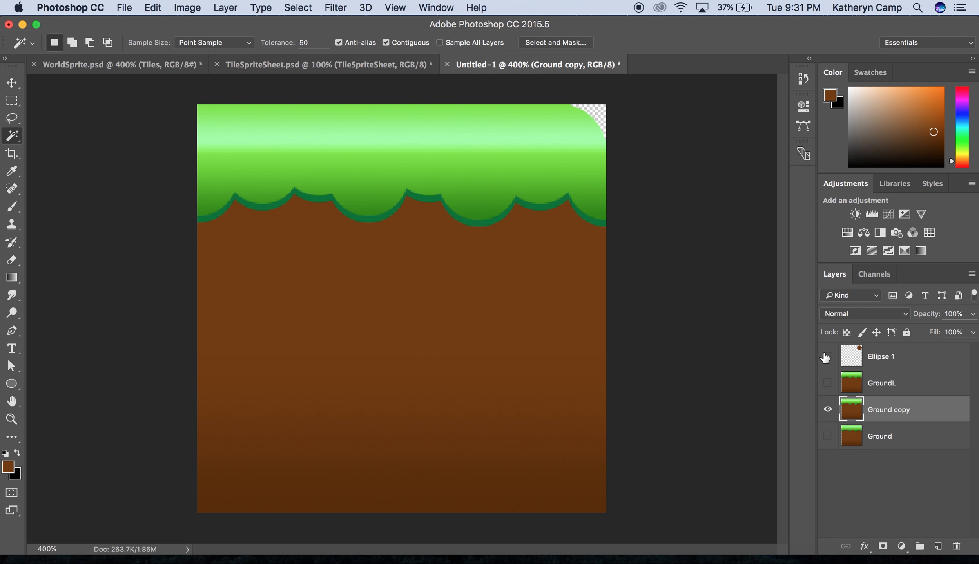
left_click(828, 410)
left_click(828, 383)
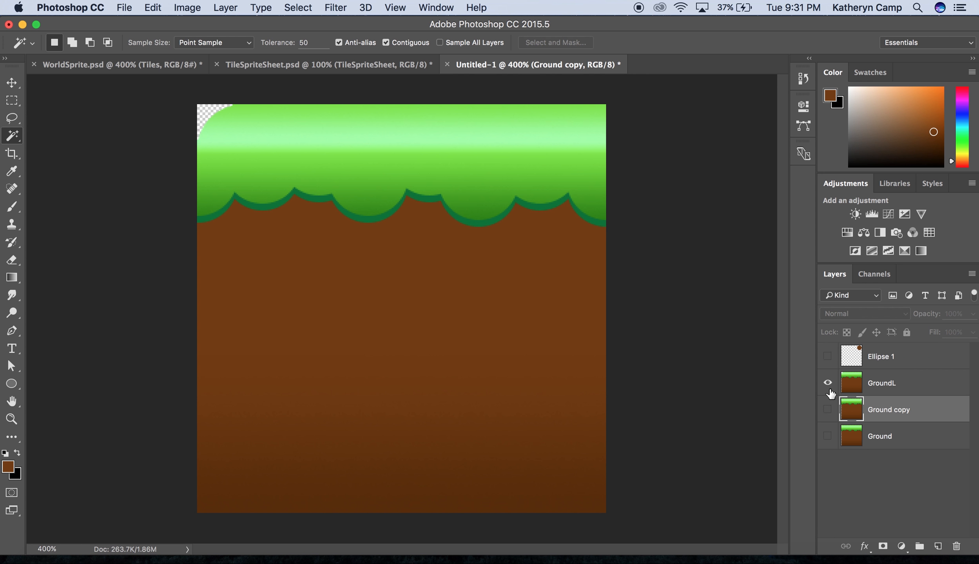
left_click(827, 383)
left_click(827, 436)
left_click(828, 436)
Rename the Ground copy layer as GroundR and show it.
double_click(891, 412)
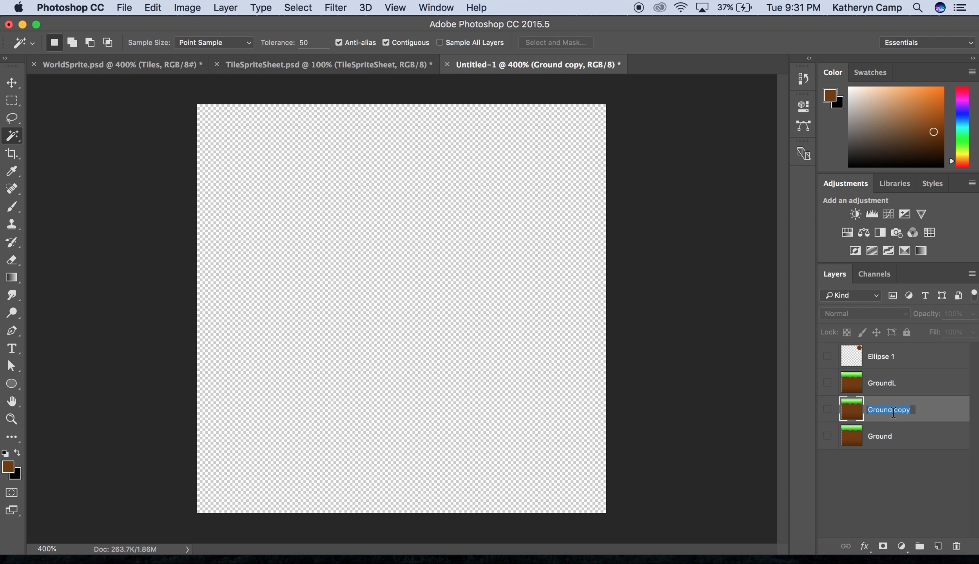
left_click(913, 408)
type("R")
key("Return")
left_click(827, 410)
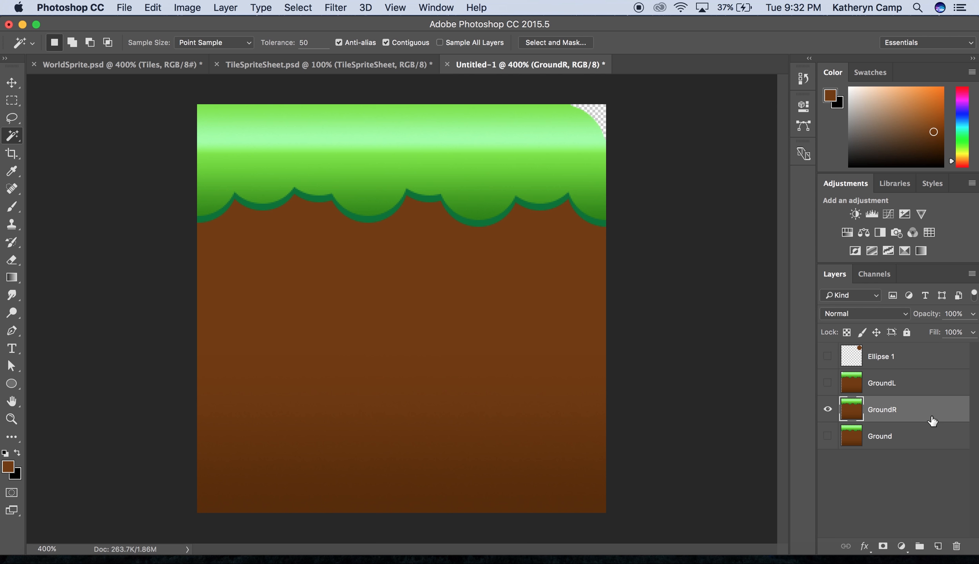
Delete the Ellipse 1 layer and duplicate the GroundR layer within the same document.
left_click(907, 361)
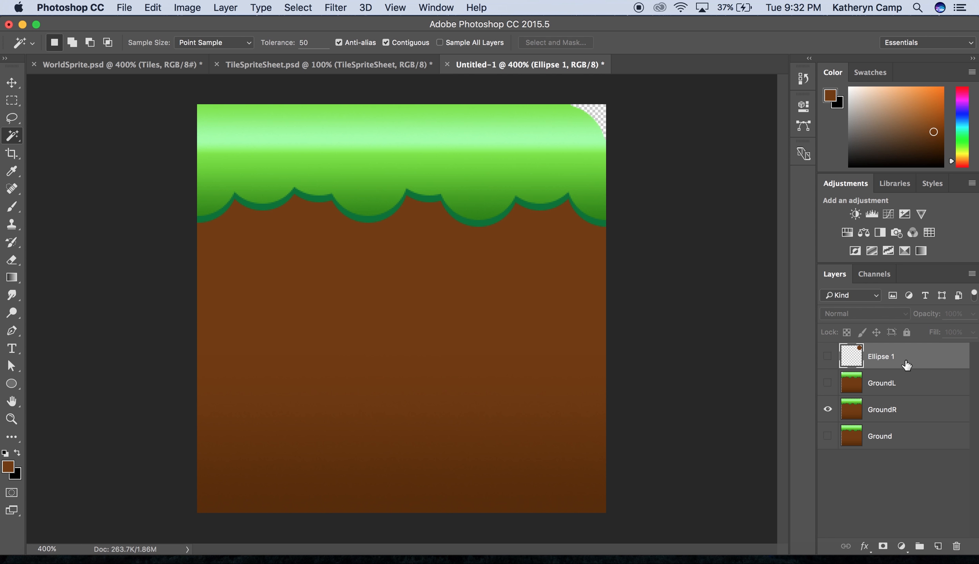
left_click_drag(907, 365, 956, 546)
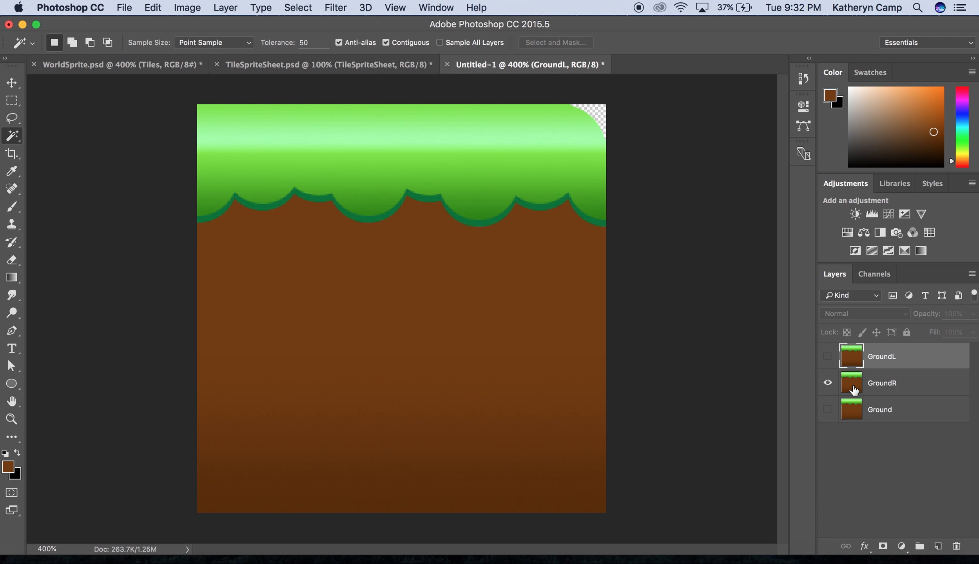
right_click(939, 389)
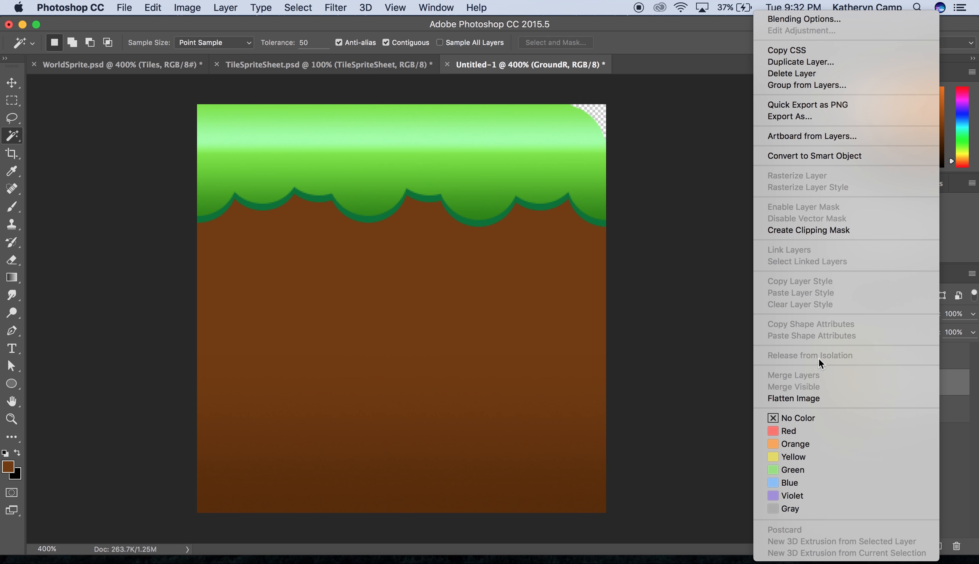
left_click(799, 62)
left_click(621, 227)
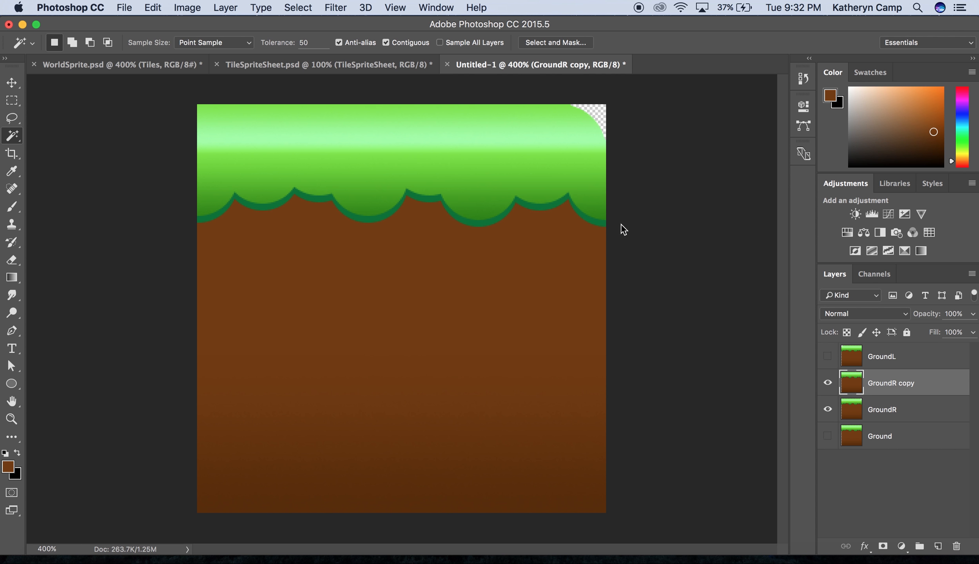
Show only the GroundL layer and select its transparent upper-left corner with the Magic Wand.
left_click(828, 410)
left_click(827, 356)
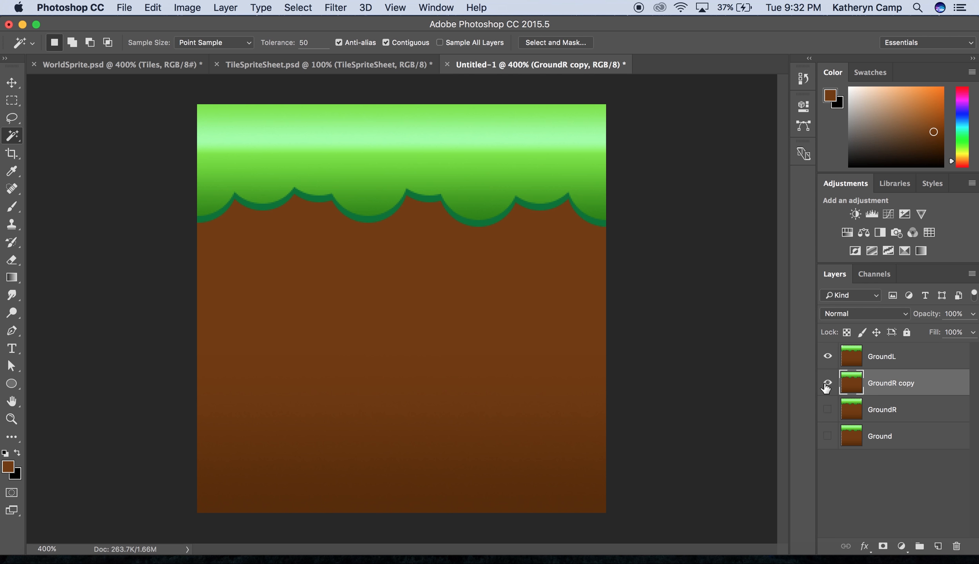
left_click(826, 384)
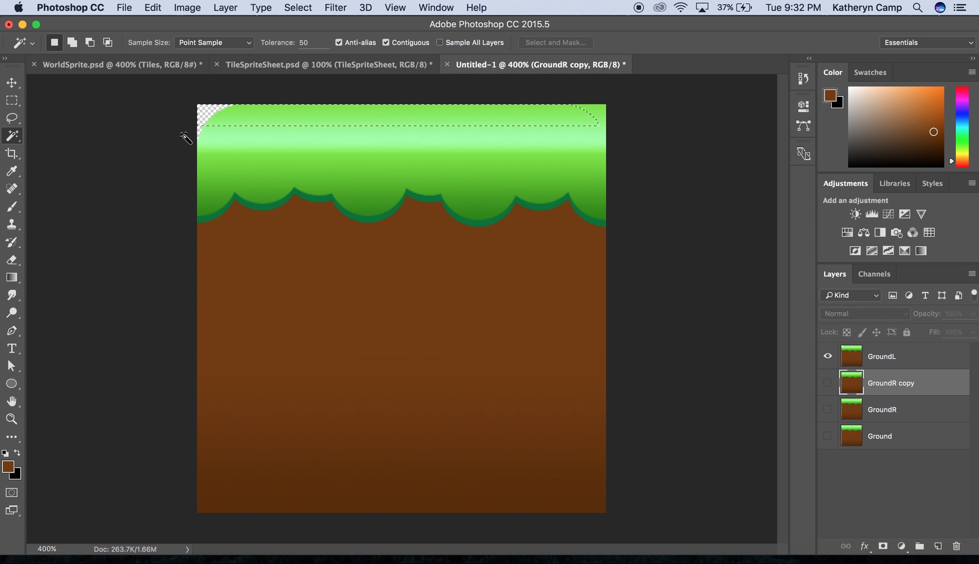
left_click(931, 365)
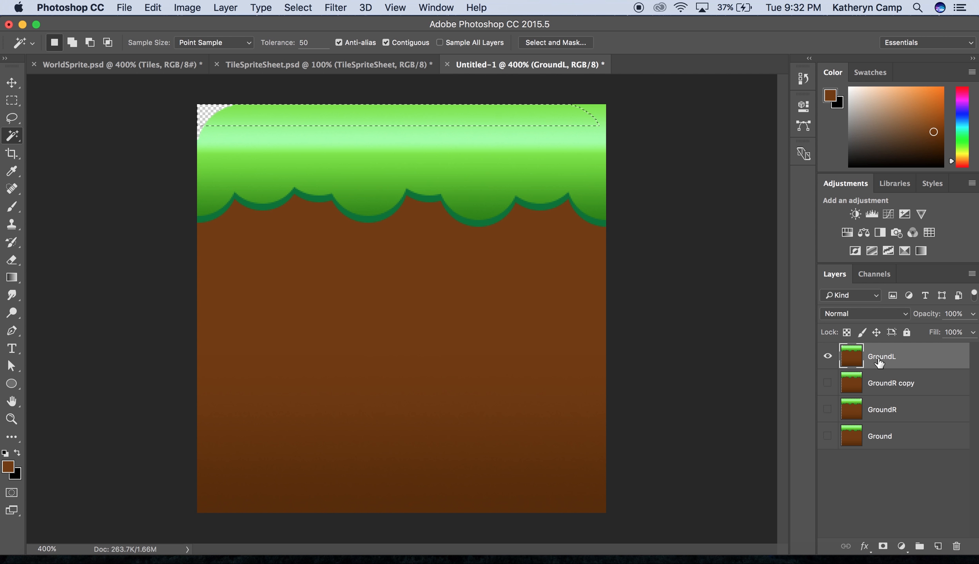
left_click(145, 245)
Show GroundR copy instead of GroundL and delete the selected upper-left corner from GroundR copy.
left_click(827, 356)
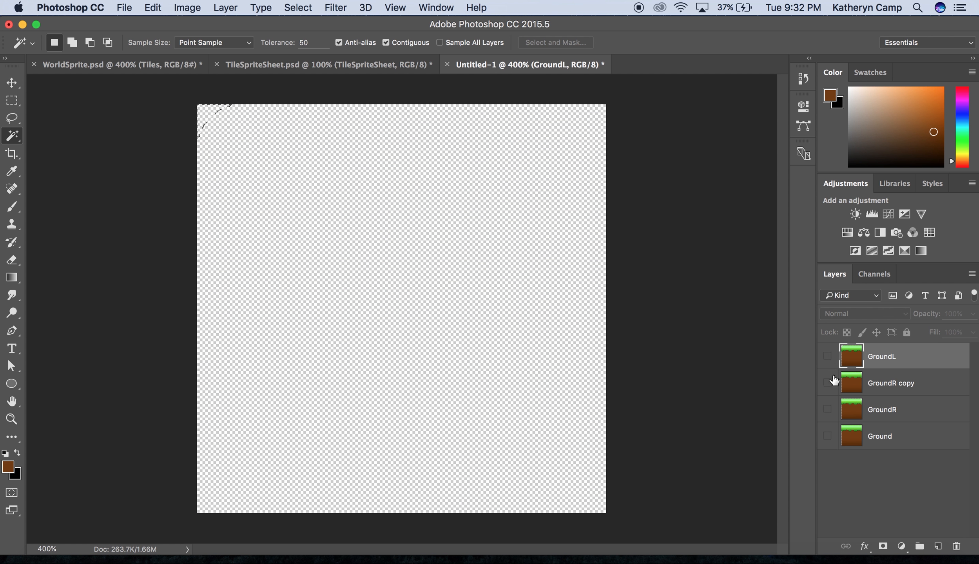
left_click(828, 385)
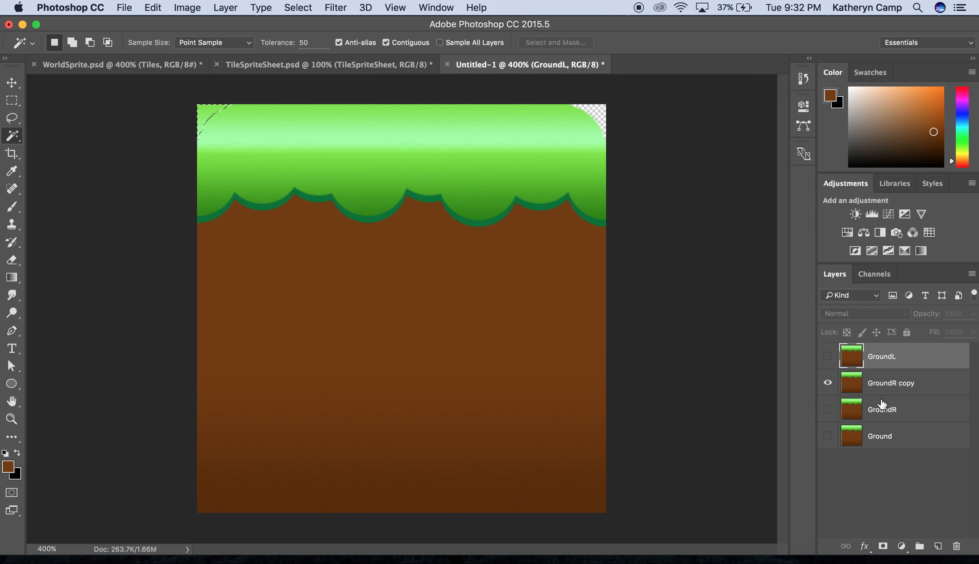
left_click(896, 386)
key("Delete")
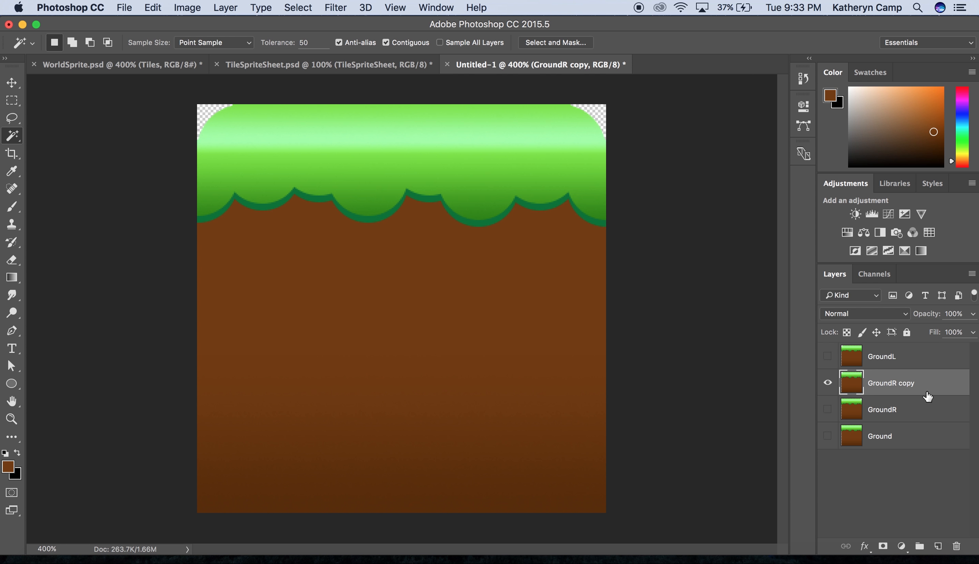
Rename the GroundR copy layer as GroundSide.
double_click(908, 383)
left_click(914, 383)
key("Return")
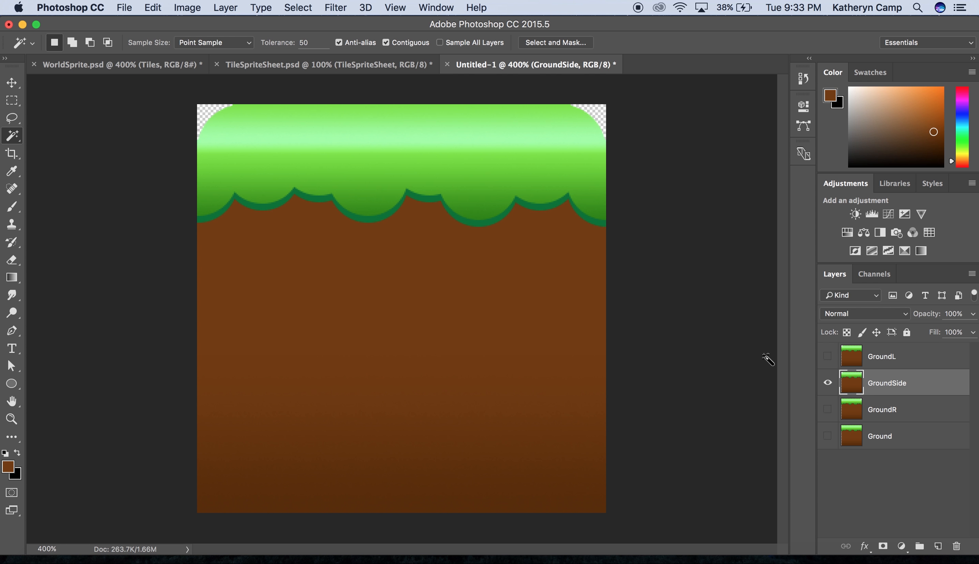
Hide GroundSide and add a new empty layer named UnderGround above it.
left_click(827, 384)
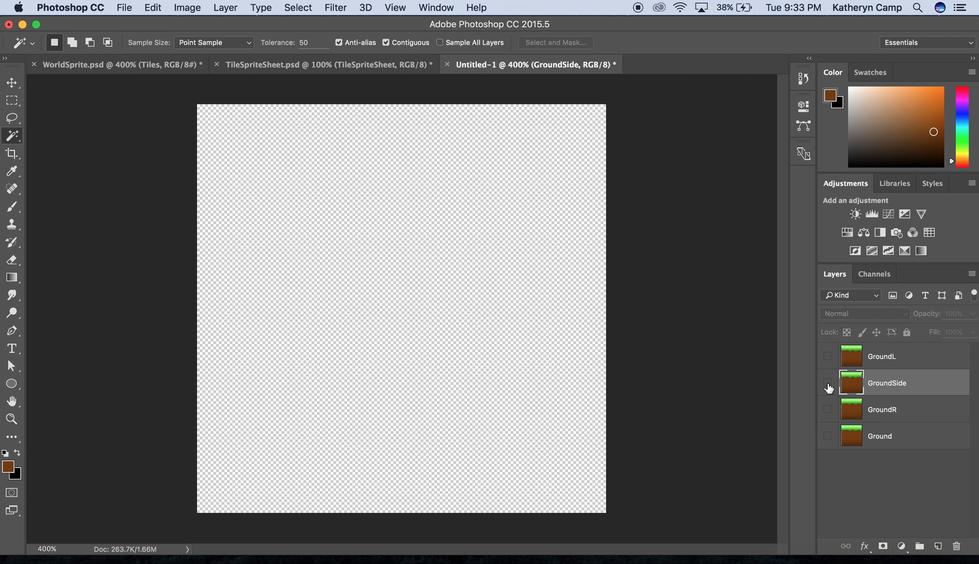
left_click(939, 547)
double_click(886, 384)
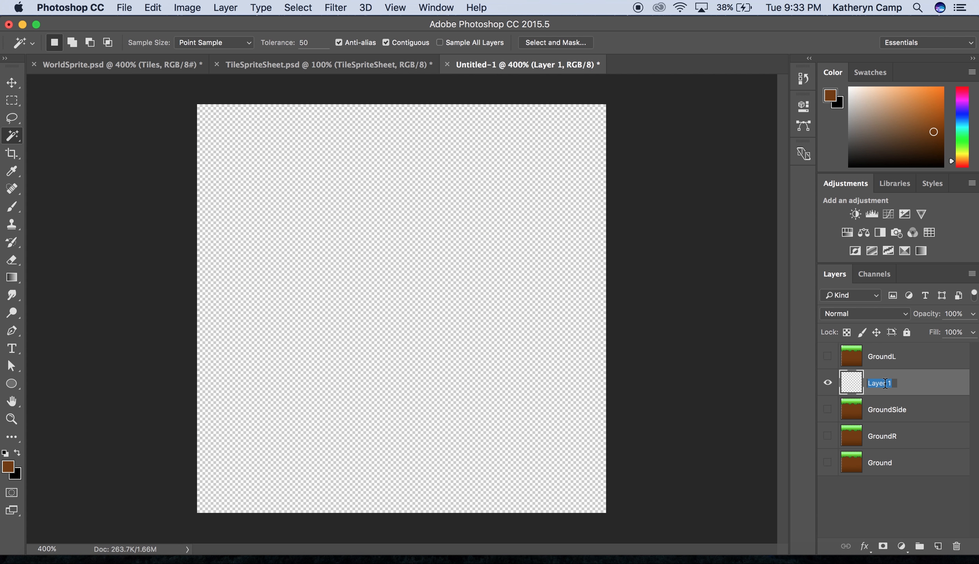
type("UnderGround")
key("Return")
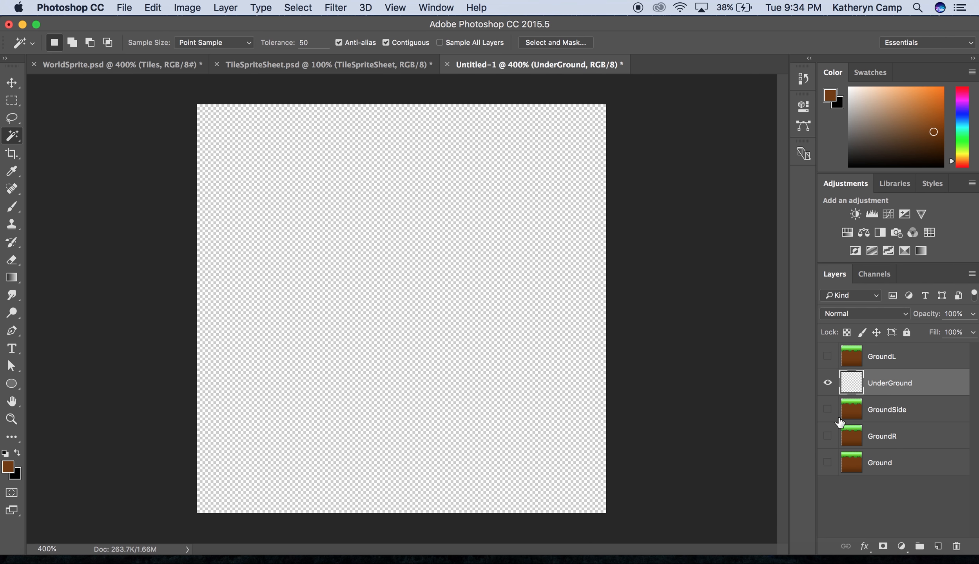
Show Ground, sample the dark brown at its lower edge, and fill the UnderGround layer with that colour using the Paint Bucket.
left_click(833, 463)
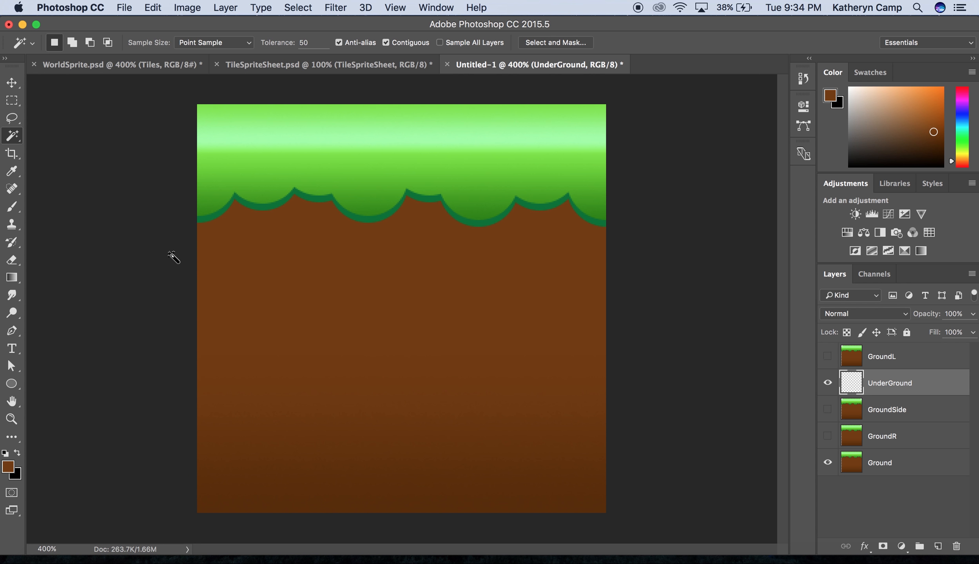
left_click(12, 172)
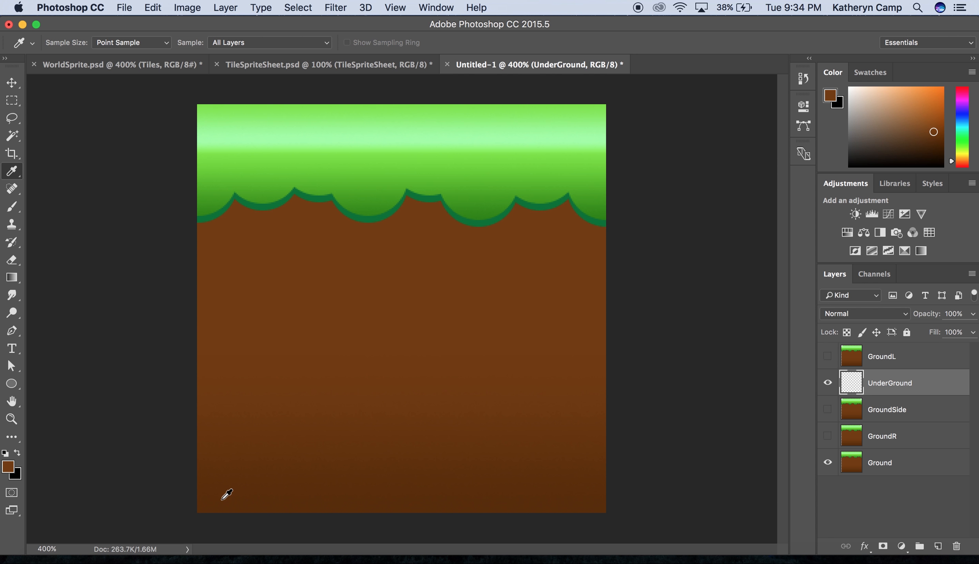
left_click(342, 507)
left_click(14, 278)
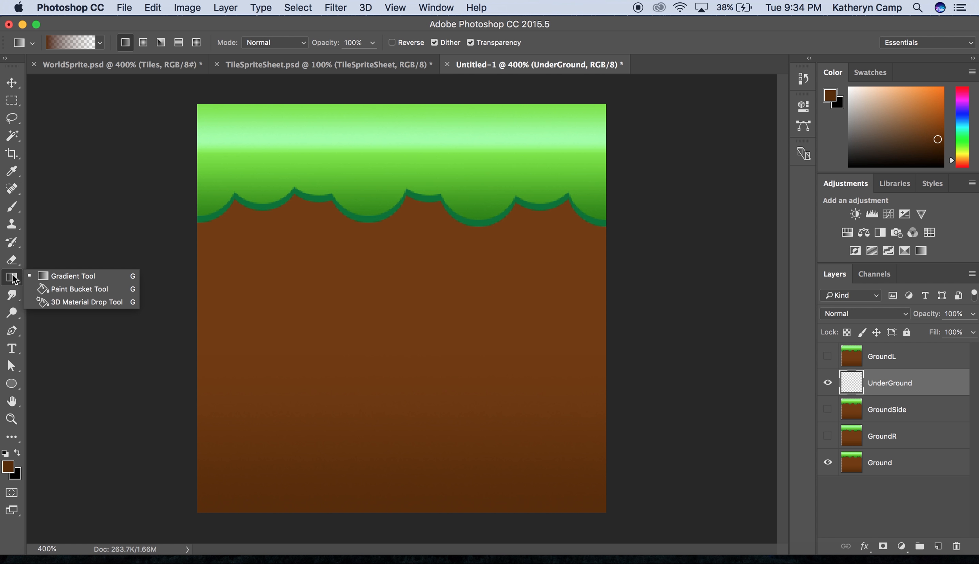
left_click(45, 290)
left_click(323, 289)
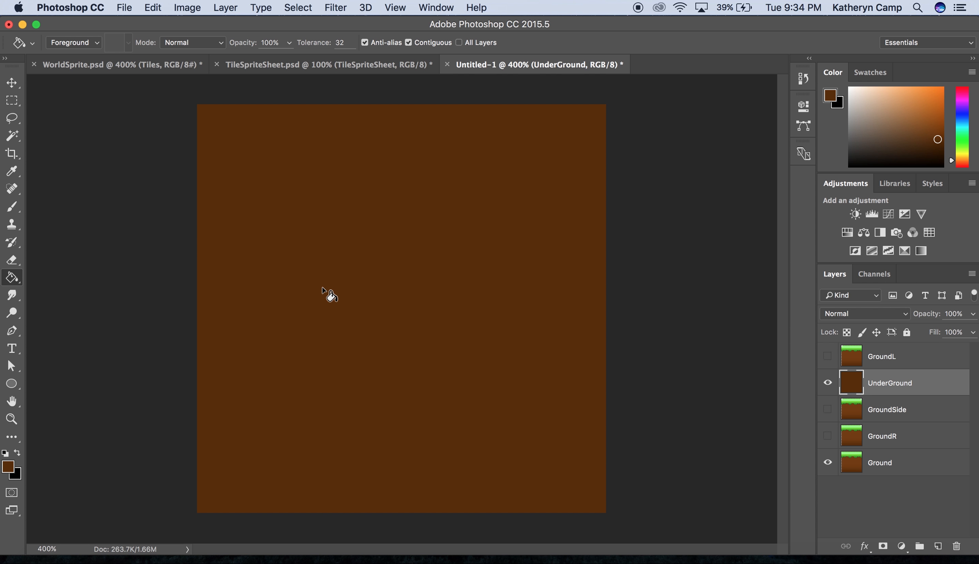
Draw an ellipse about 14 by 24 px in the tile's upper-left area and fill it with lighter brown.
left_click(12, 384)
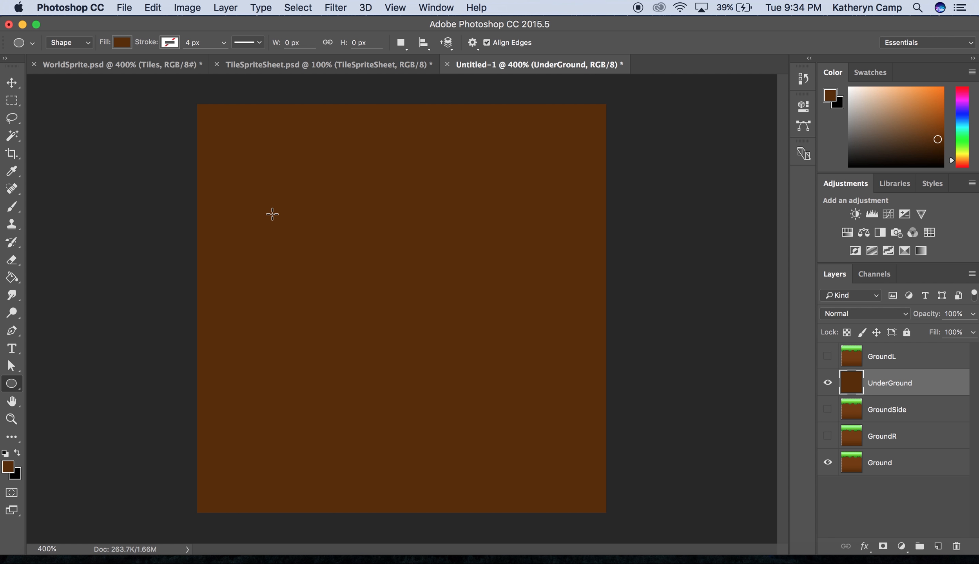
left_click_drag(273, 214, 290, 246)
left_click(613, 208)
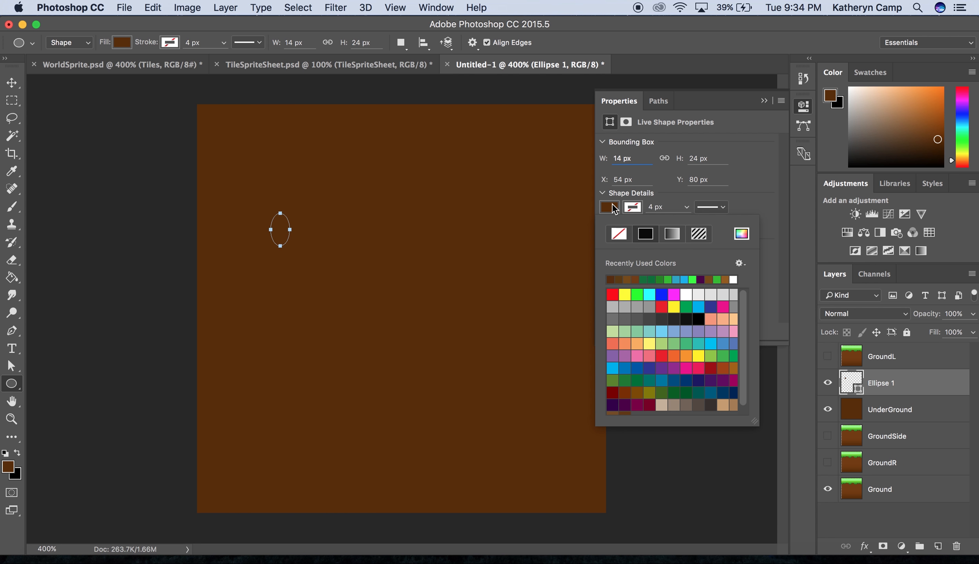
left_click(628, 280)
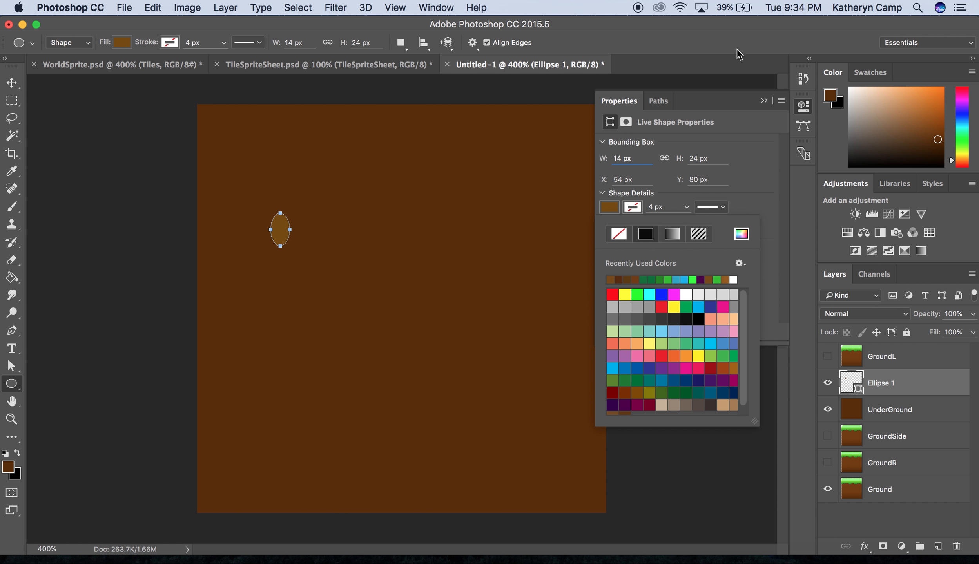
left_click(760, 103)
Scatter five more lighter-brown ellipses of varying sizes across the UnderGround tile.
left_click_drag(488, 228, 505, 267)
left_click_drag(386, 306, 404, 328)
left_click_drag(367, 156, 385, 168)
left_click_drag(264, 380, 307, 424)
left_click_drag(484, 417, 508, 438)
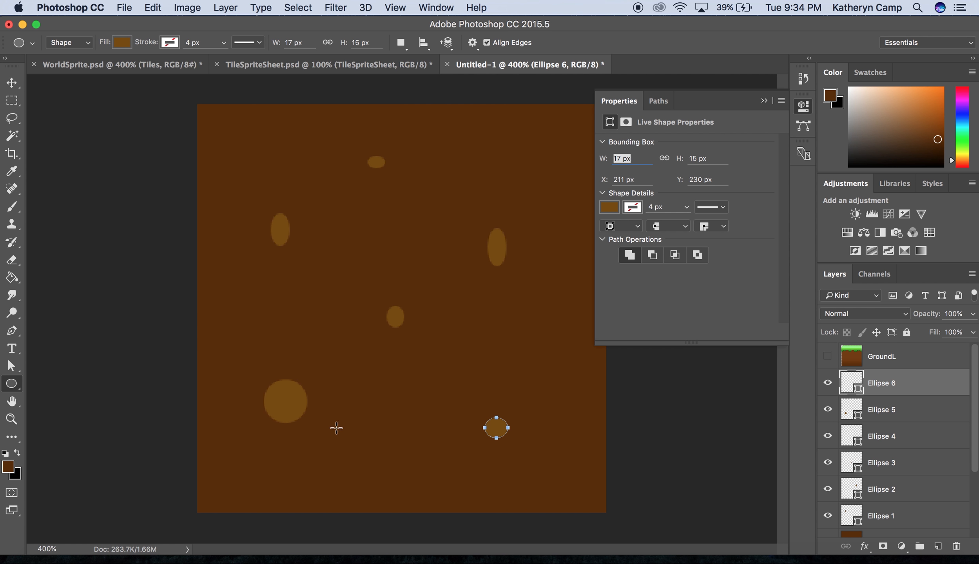
Try a lighter-brown ellipse about 29 by 26 px overlapping the tile's lower edge, placed above GroundL, and delete it.
left_click(919, 515, "shift")
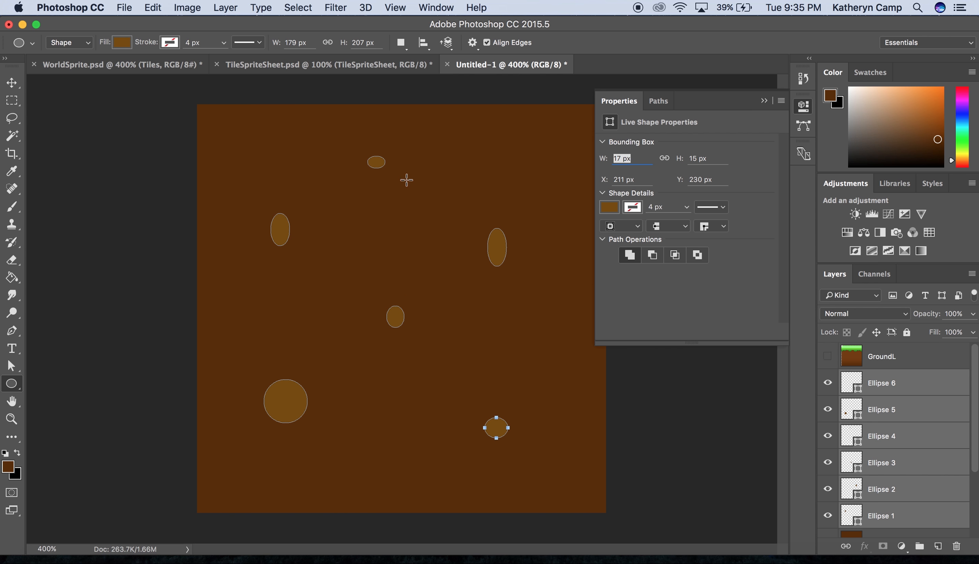
left_click(400, 501)
left_click(764, 100)
left_click(898, 358)
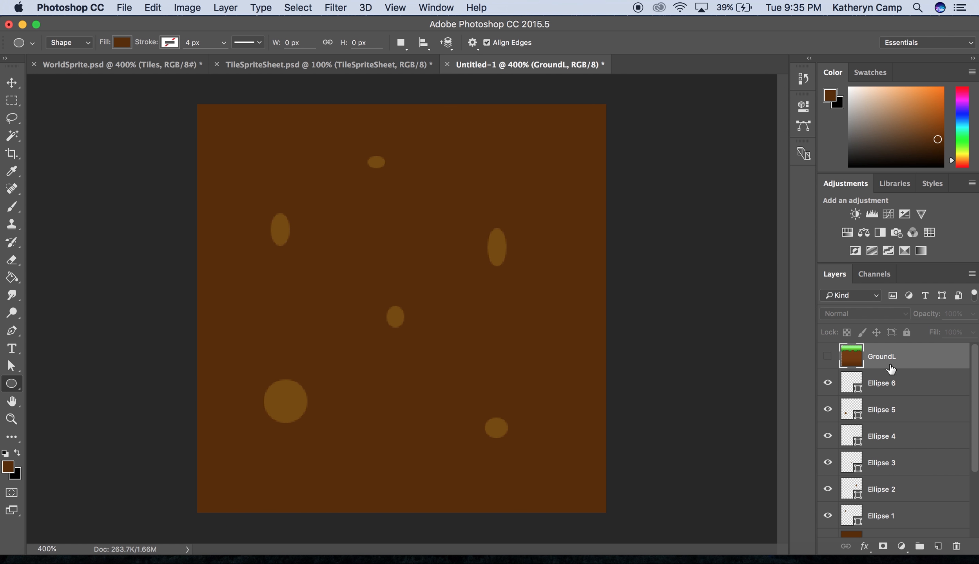
left_click_drag(376, 497, 416, 533)
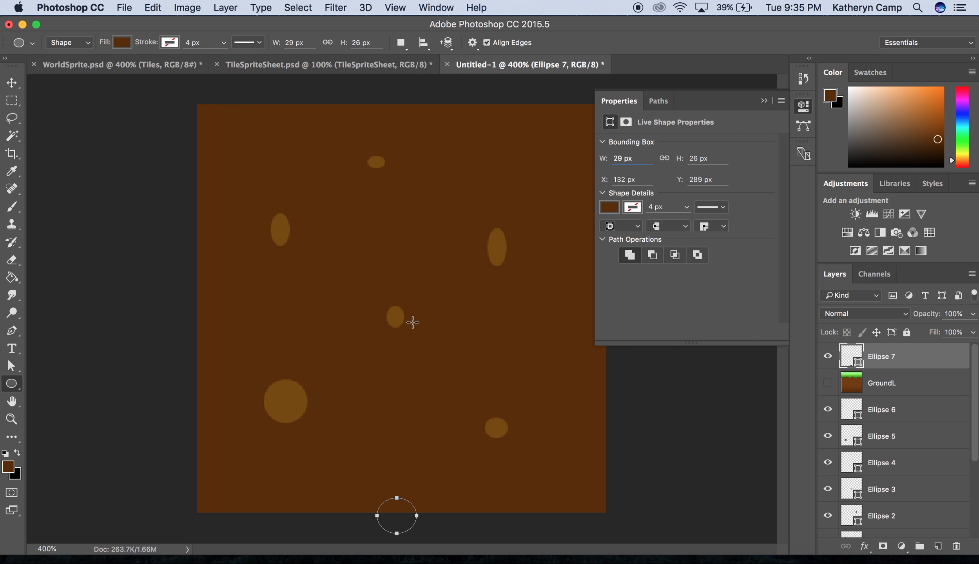
left_click(610, 208)
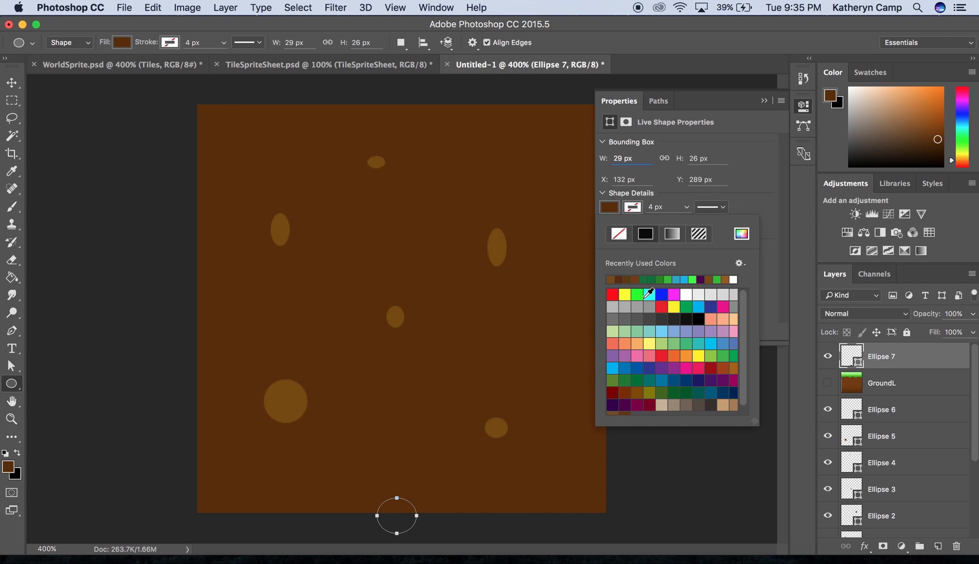
left_click(610, 279)
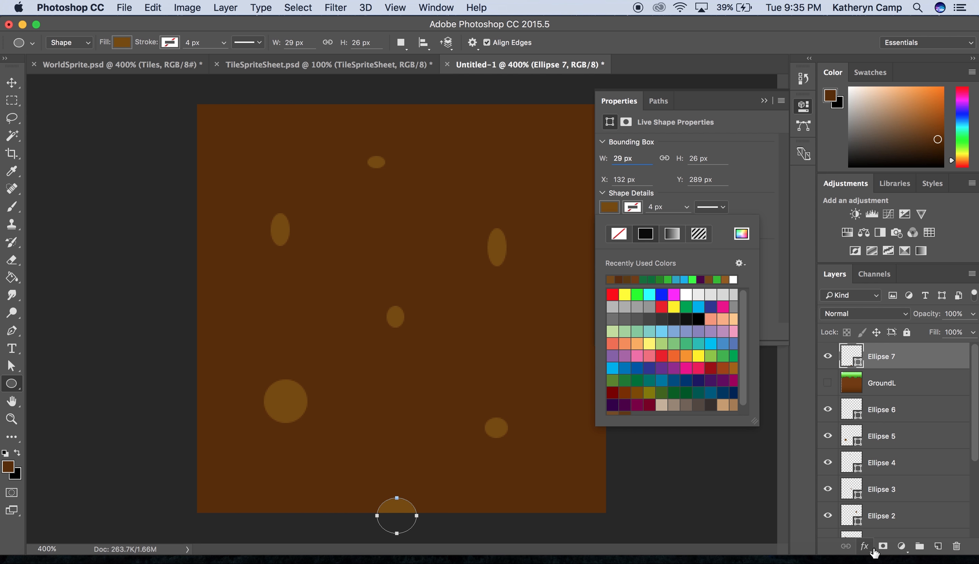
left_click_drag(940, 369, 956, 546)
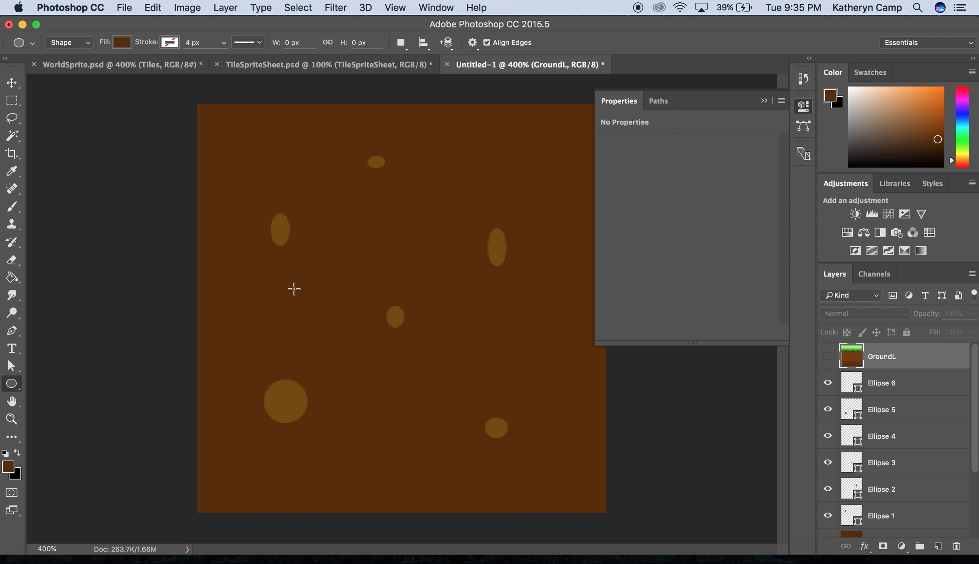
Draw lighter-brown ellipses overlapping the tile's side edges, about 19 by 26 px on the left and 25 by 28 px on the right.
left_click_drag(185, 278, 210, 312)
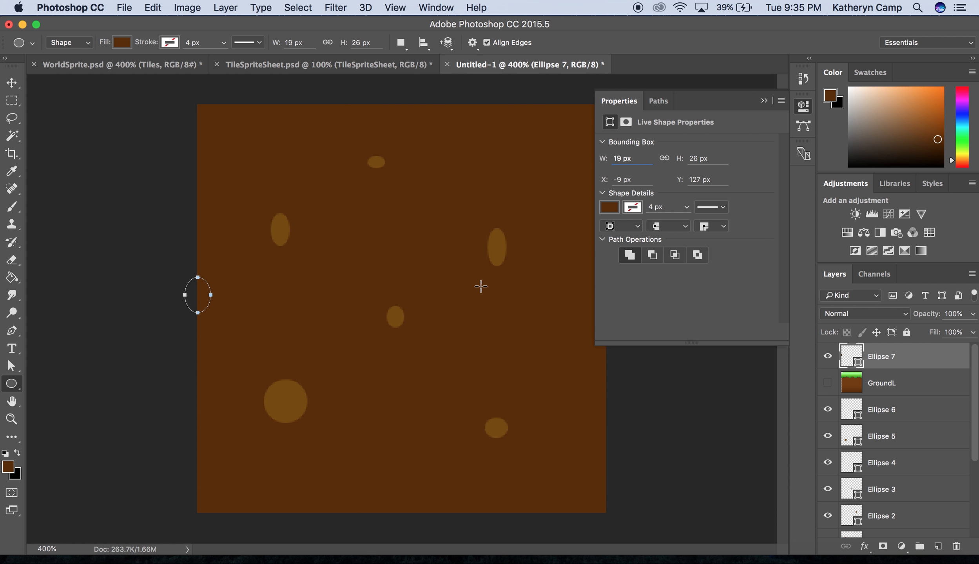
left_click(618, 211)
left_click(610, 279)
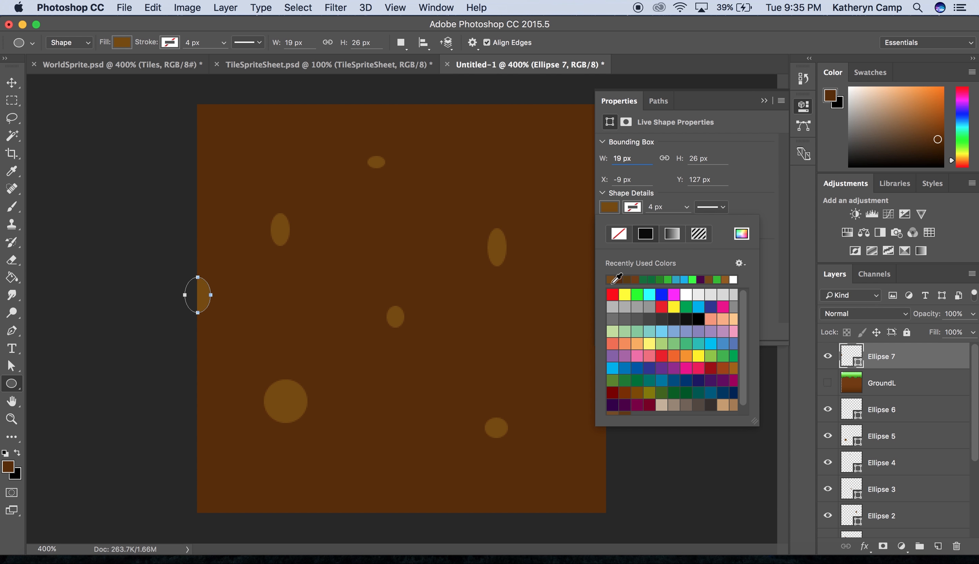
left_click(764, 102)
left_click_drag(588, 281, 623, 324)
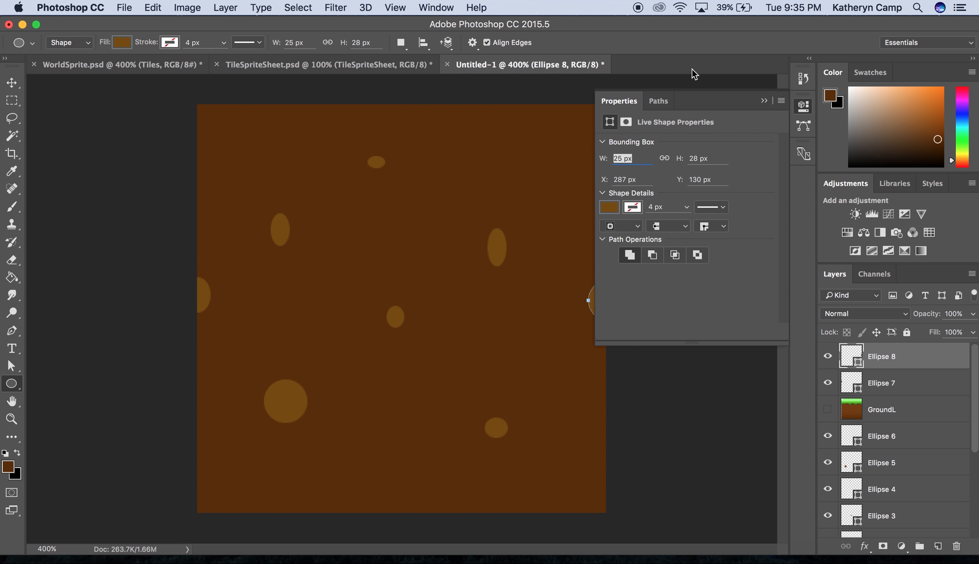
left_click(762, 103)
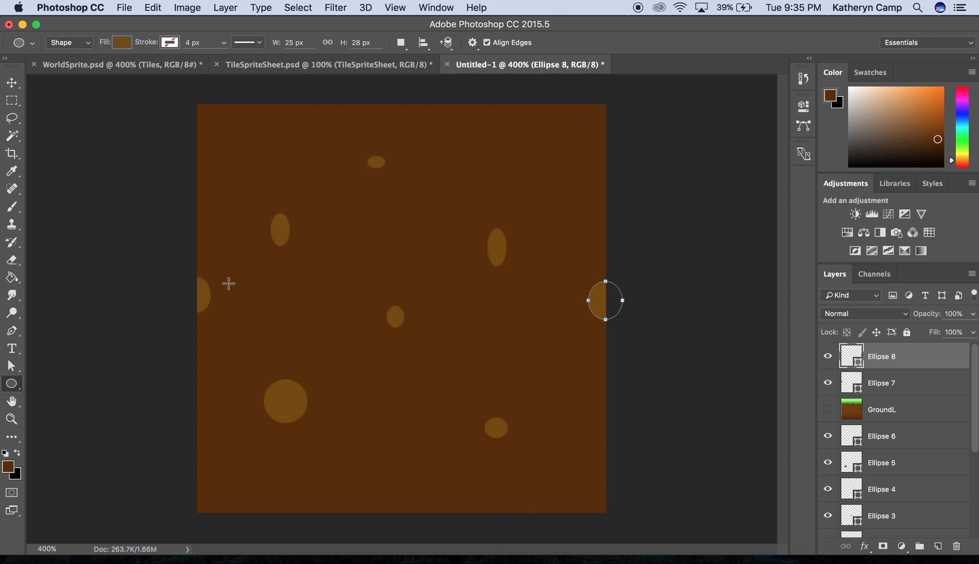
Delete all the ellipse layers, from Ellipse 8 down to Ellipse 1.
left_click(915, 392, "shift")
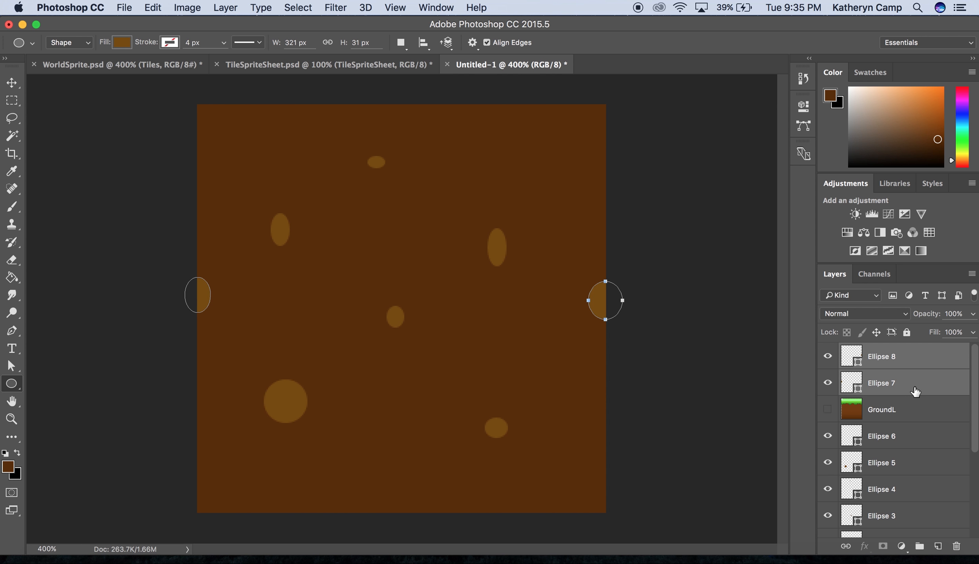
left_click(956, 547)
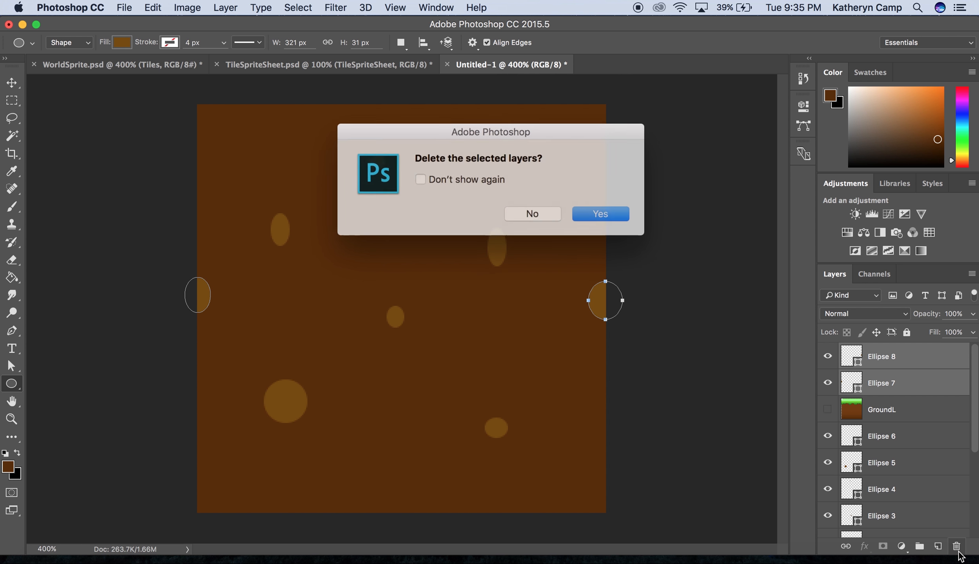
left_click(599, 213)
left_click(903, 391)
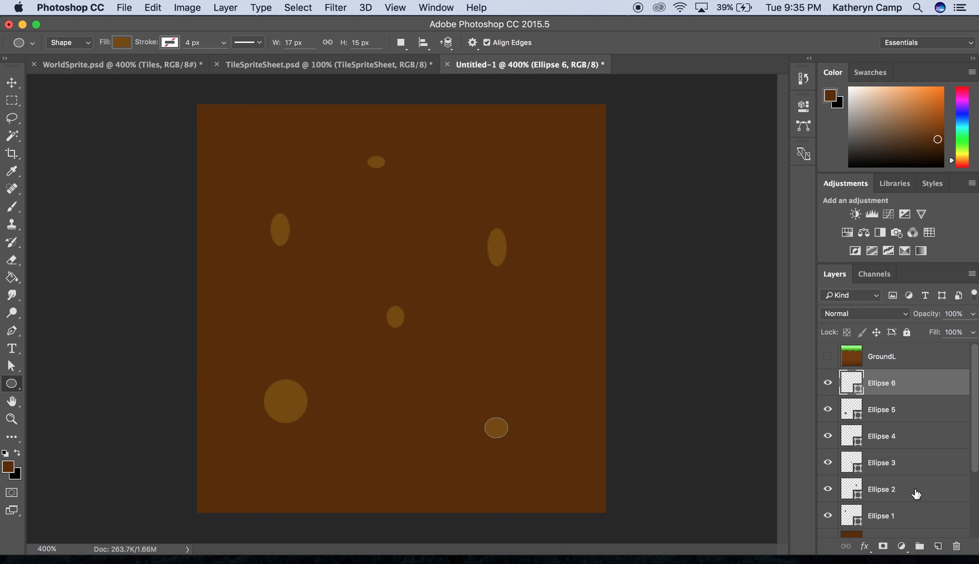
left_click(916, 516, "shift")
left_click(957, 549)
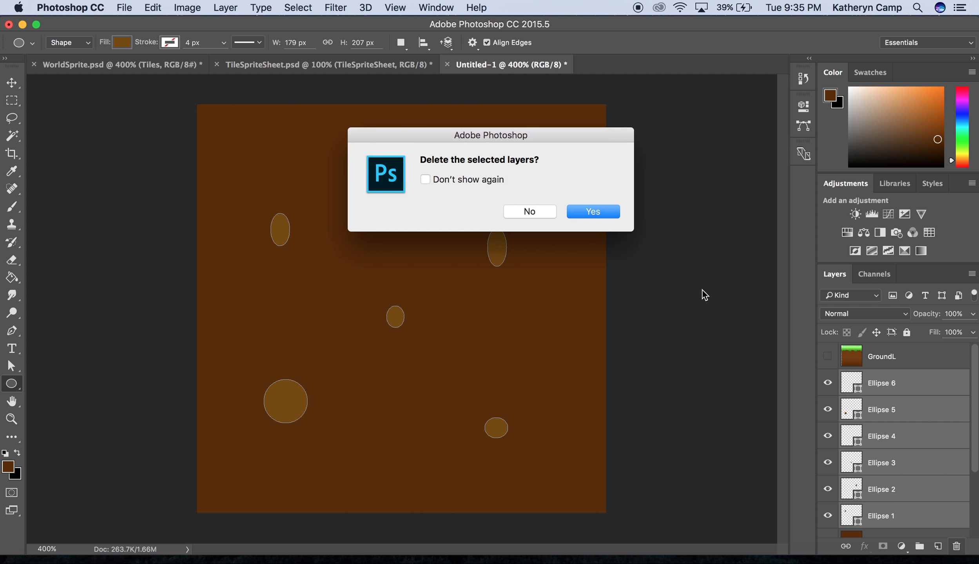
left_click(605, 214)
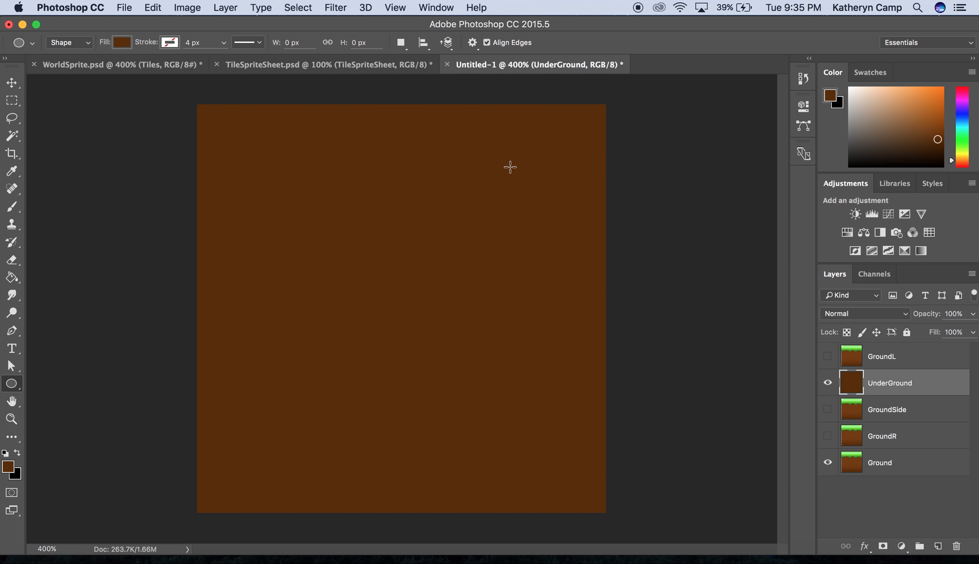
Review the existing tiles in TileSpriteSheet.psd for reference and return to the Untitled-1 document.
left_click(362, 59)
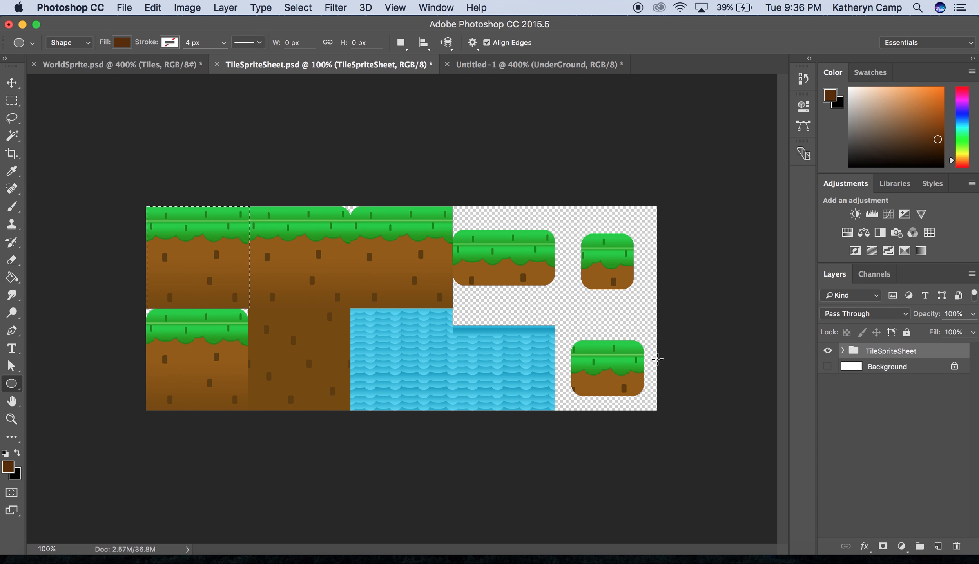
left_click(495, 65)
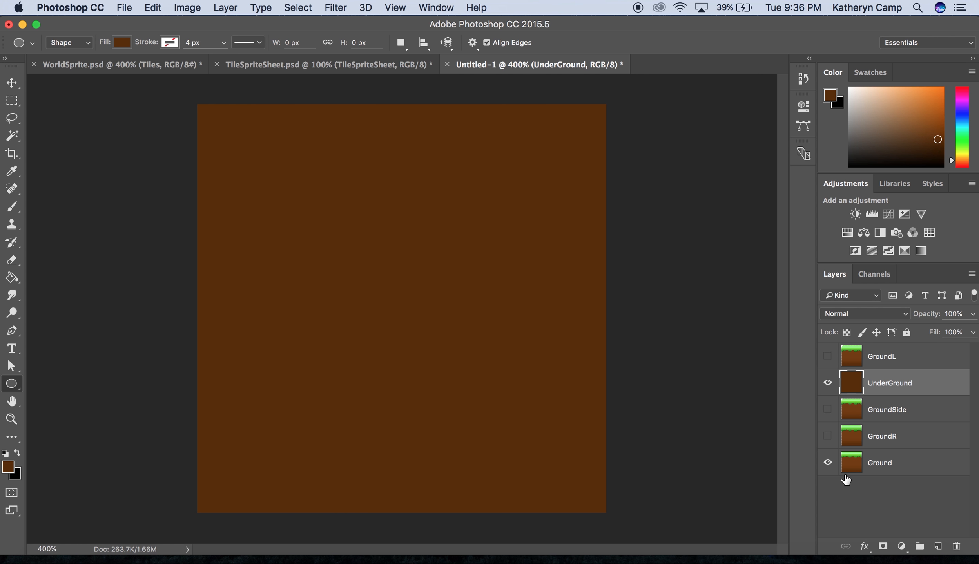
Create a new document 300 pixels wide and 1500 pixels high at 300 pixels/inch with a white background.
left_click(124, 9)
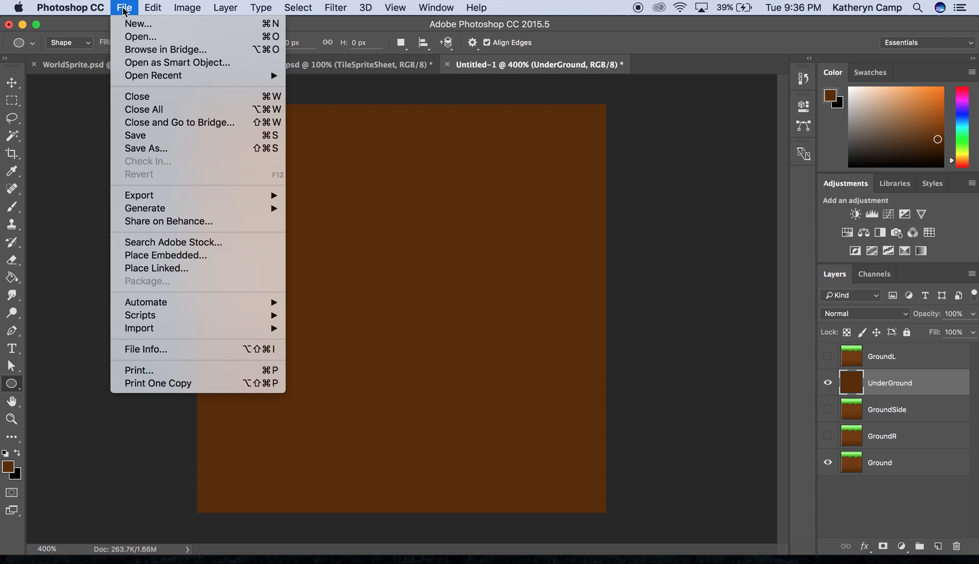
left_click(144, 24)
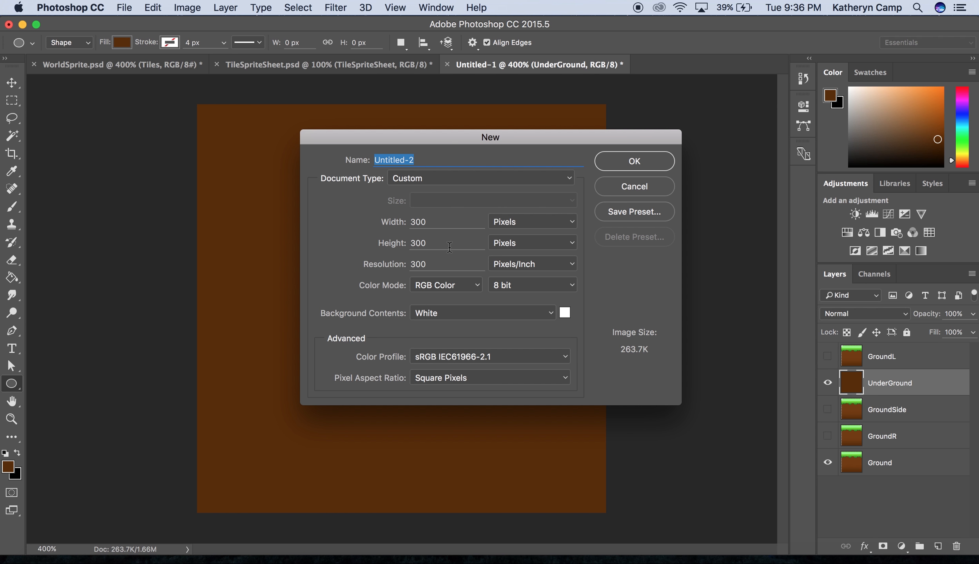
left_click_drag(449, 247, 400, 245)
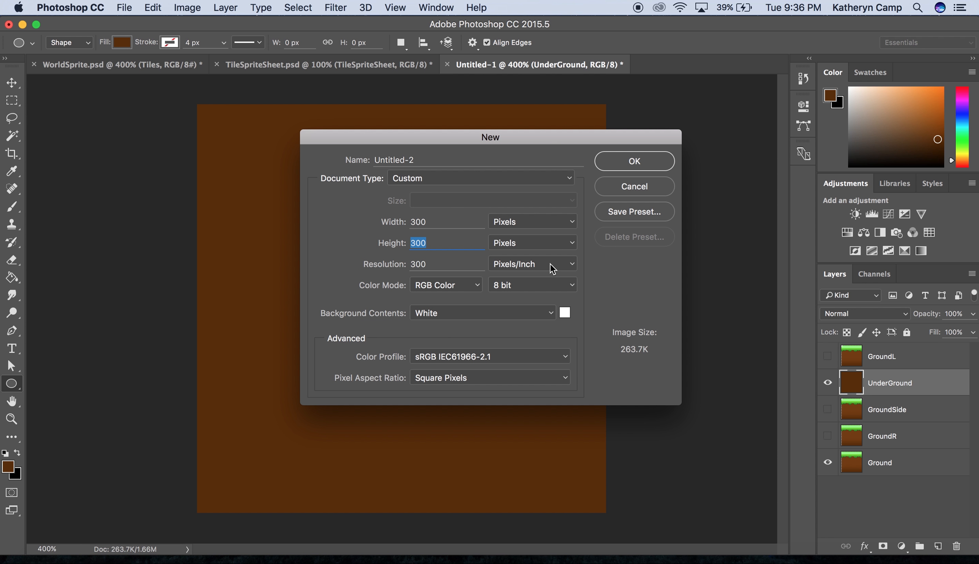
type("15")
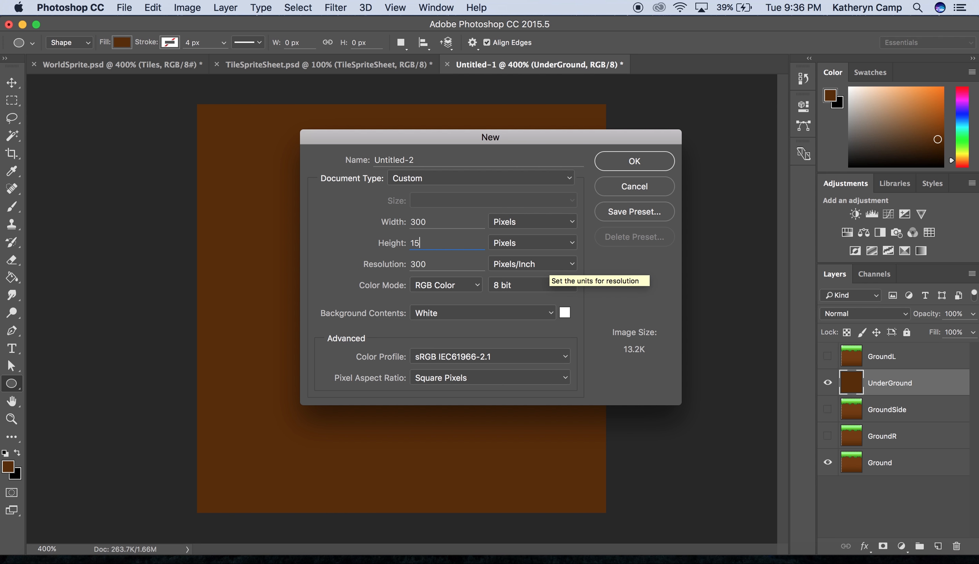
type("00")
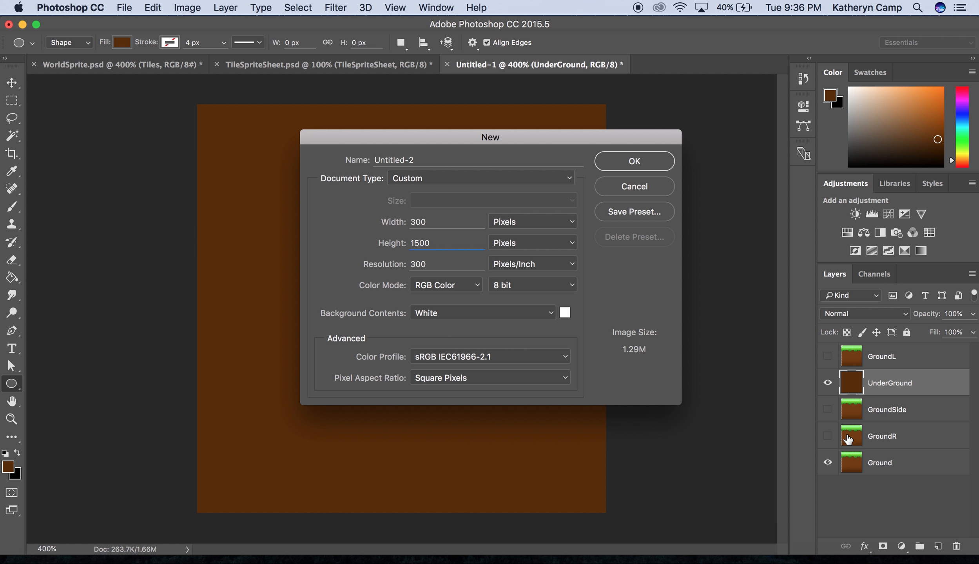
left_click(643, 168)
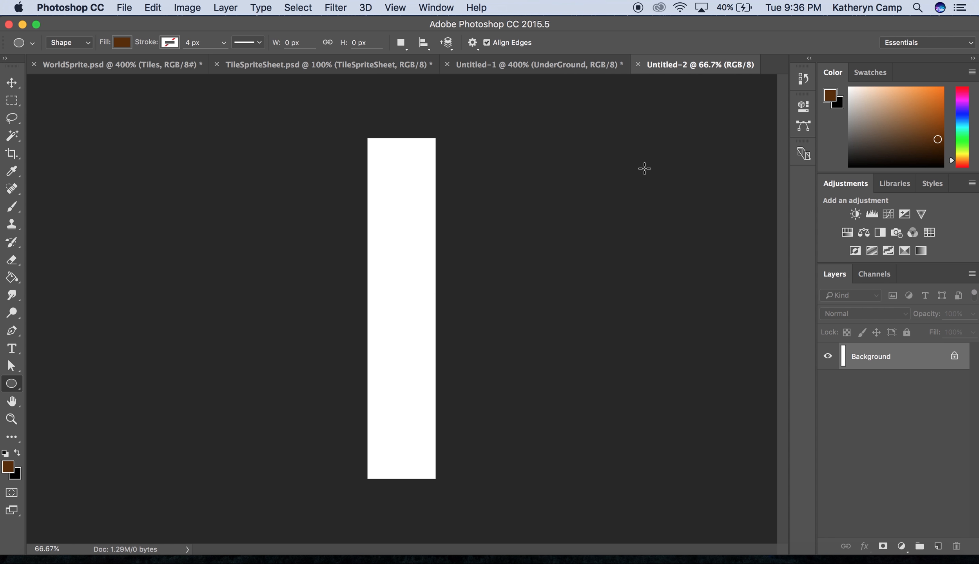
In the Untitled-1 document, select the Ground layer with the Move tool active and hide the UnderGround layer.
left_click(538, 66)
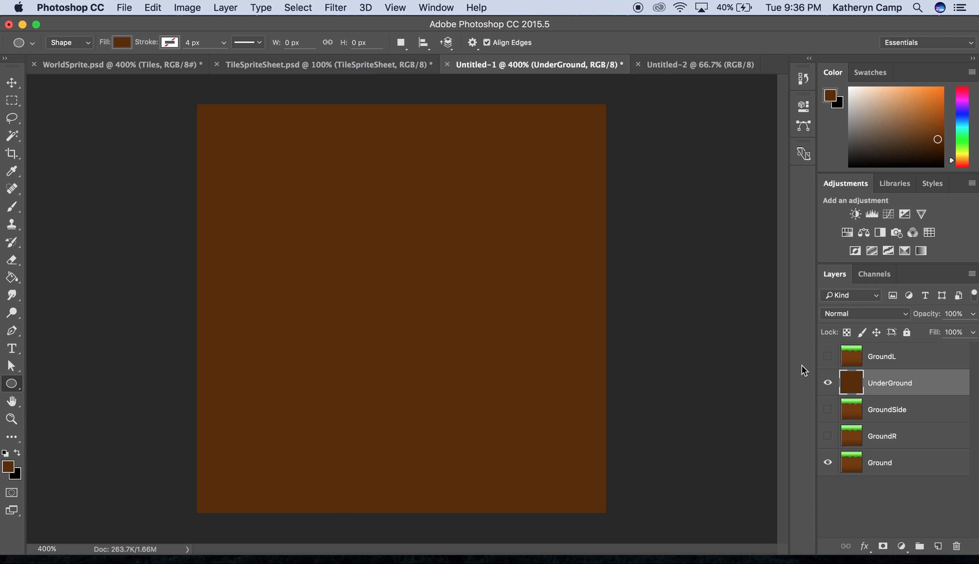
left_click(12, 83)
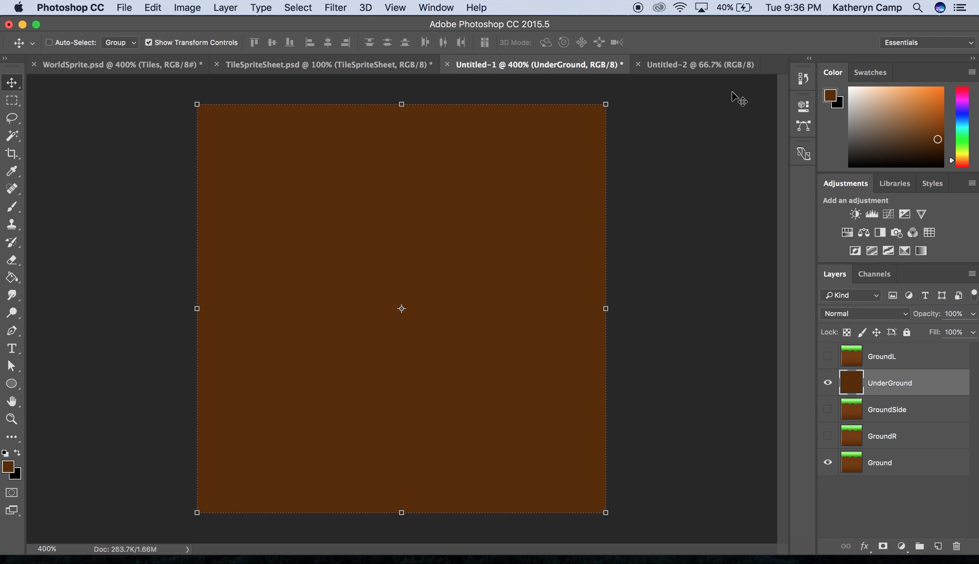
left_click(889, 485)
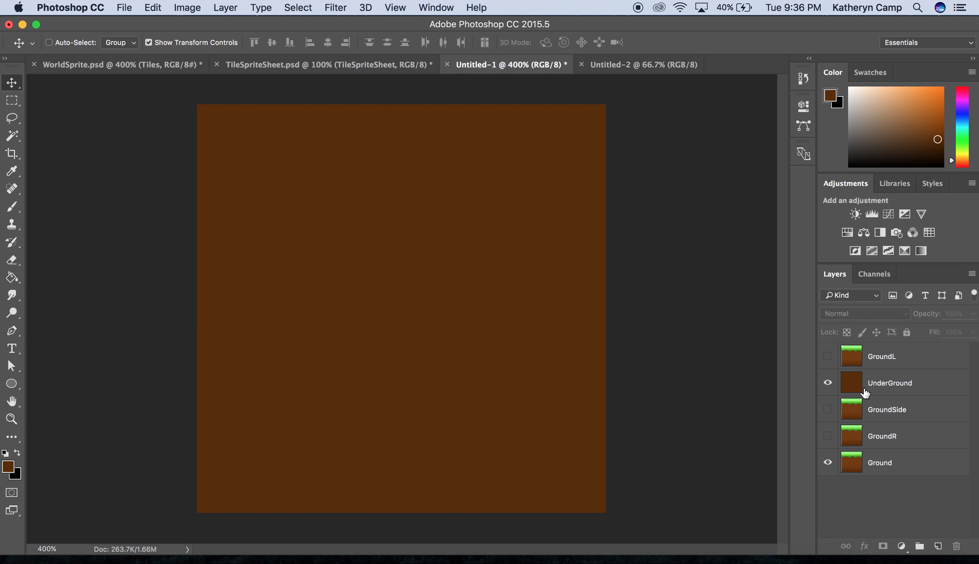
left_click(856, 463)
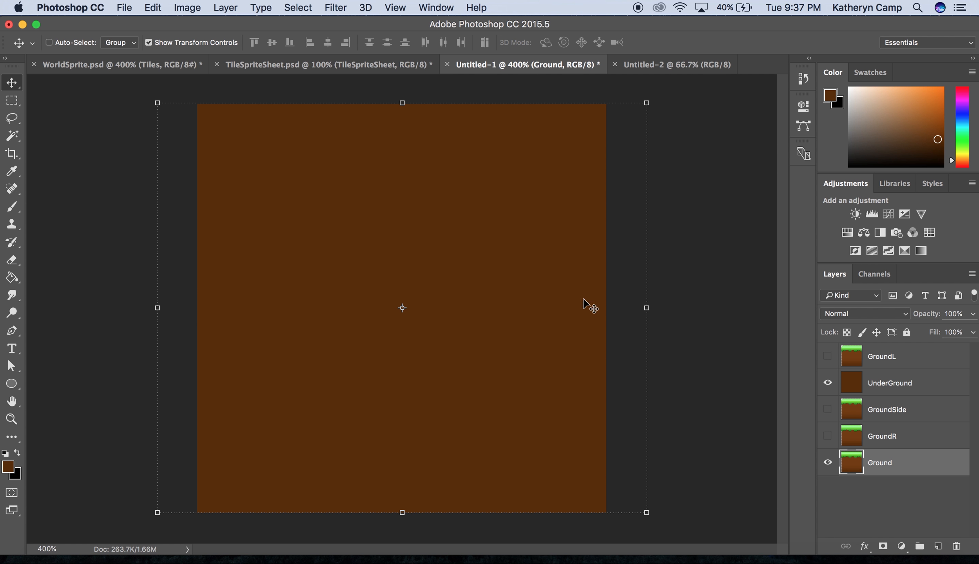
left_click(827, 380)
Try placing a copy of the Ground tile in Untitled-2, check TileSpriteSheet.psd for comparison, and delete the copied layer.
left_click_drag(574, 349, 671, 71)
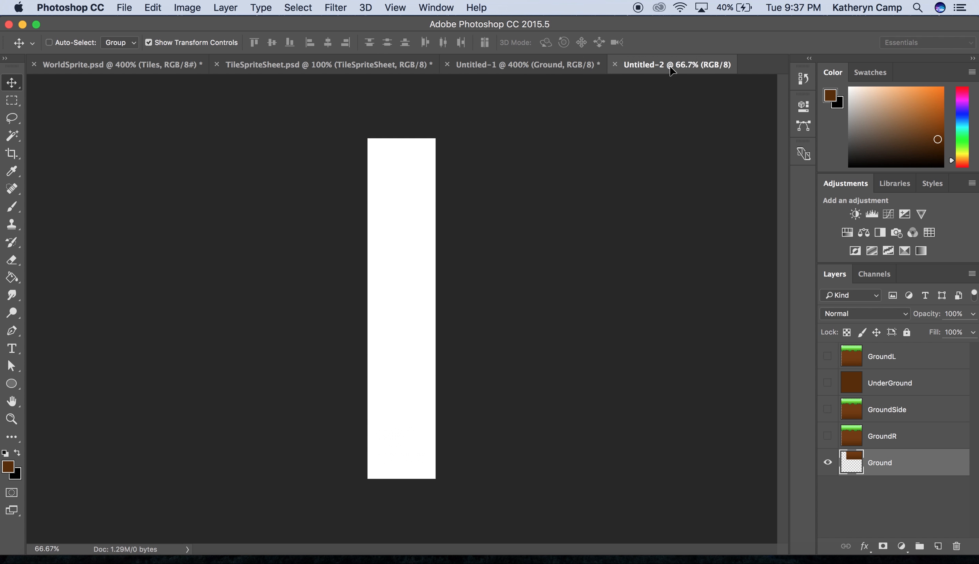
left_click_drag(425, 227, 419, 231)
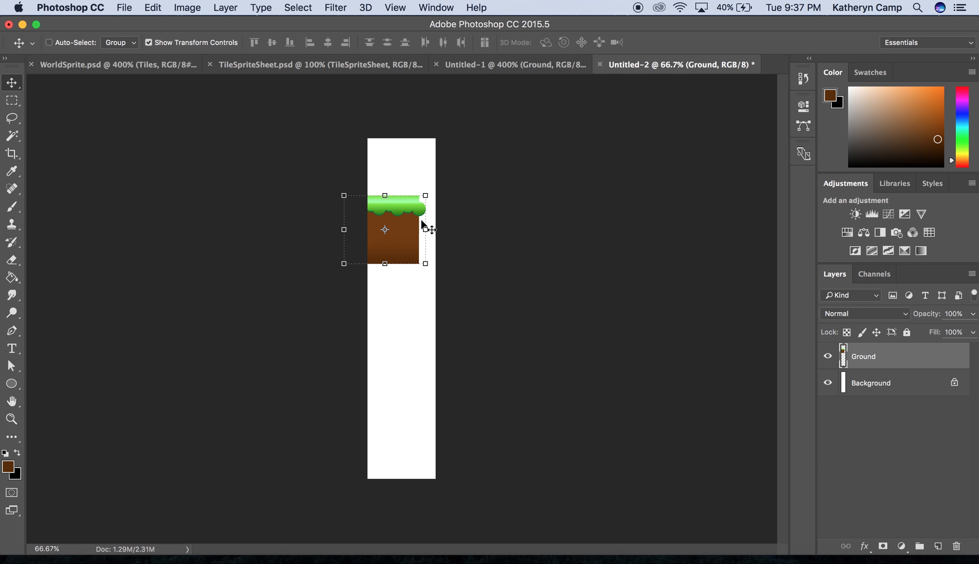
left_click_drag(412, 252, 421, 215)
left_click(361, 66)
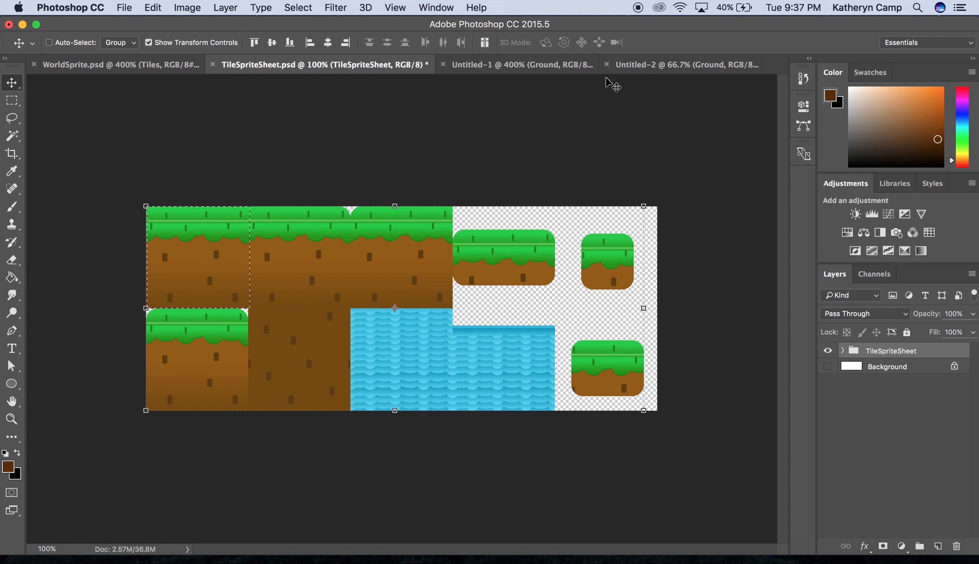
left_click(619, 66)
left_click_drag(425, 211, 406, 212)
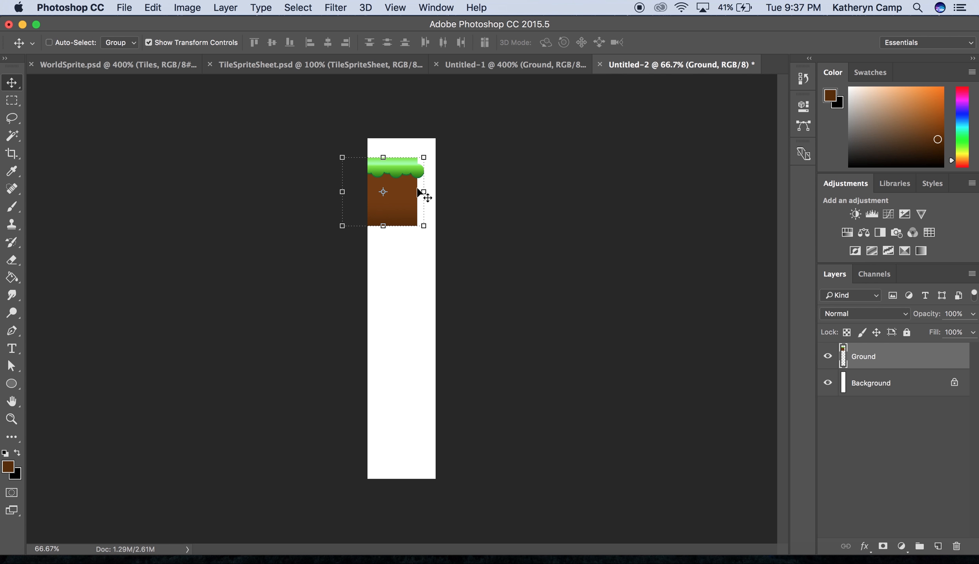
key("Delete")
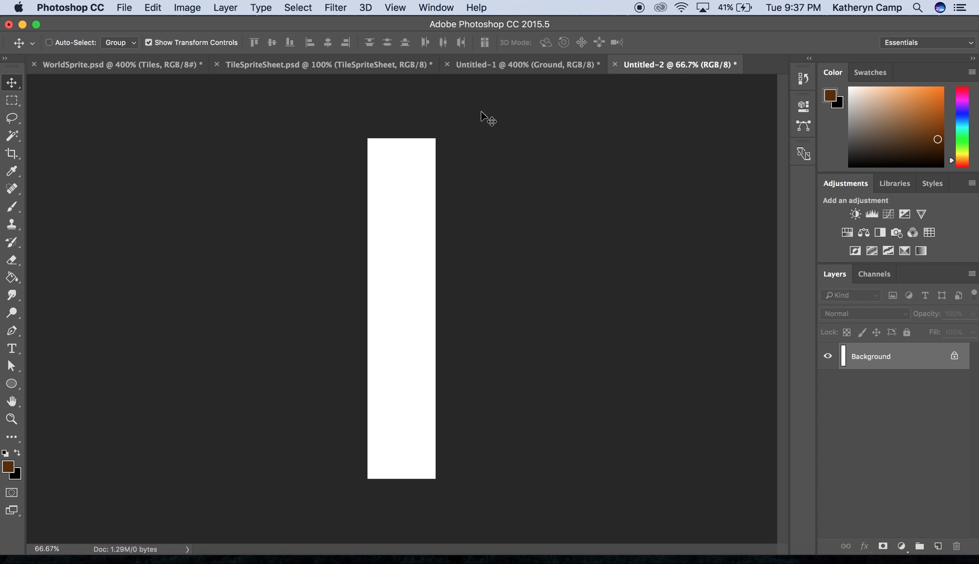
Crop Untitled-1 to its square canvas bounds to remove the Ground layer's grass overhanging both sides.
left_click(493, 64)
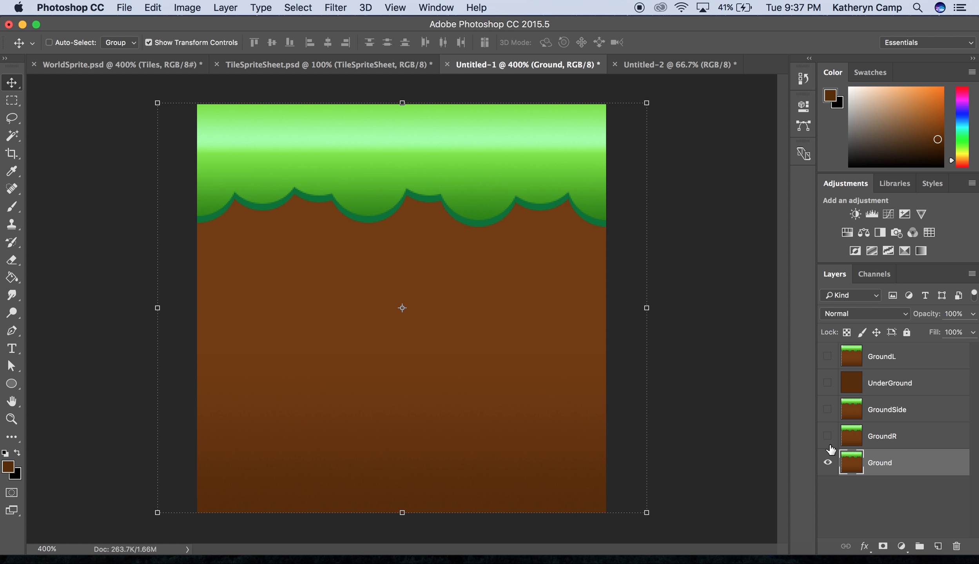
left_click(14, 157)
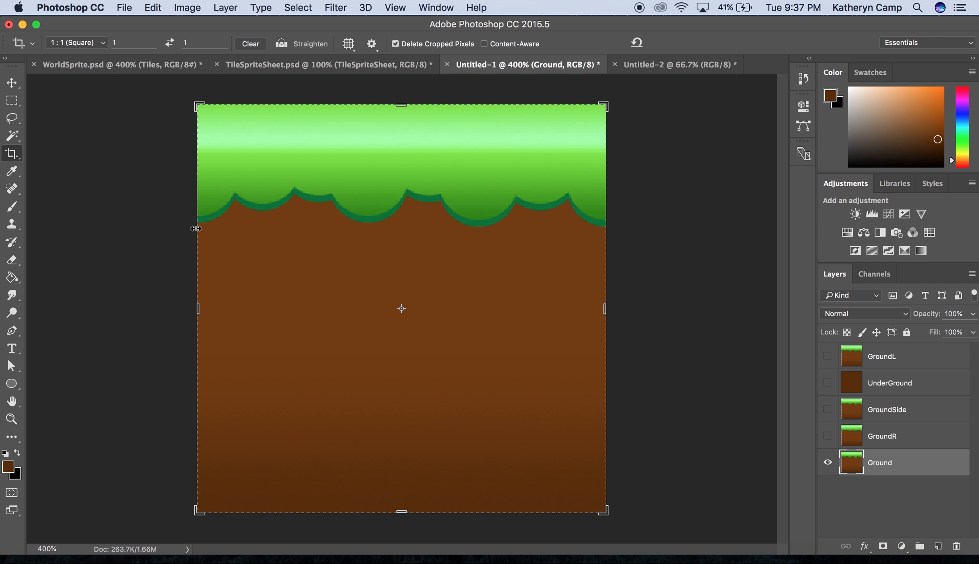
left_click(616, 271)
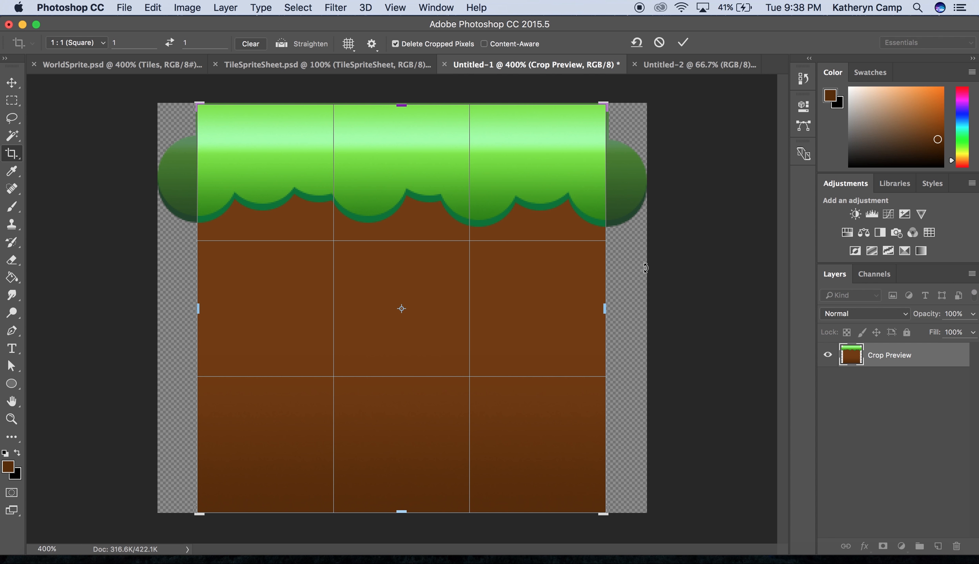
key("Return")
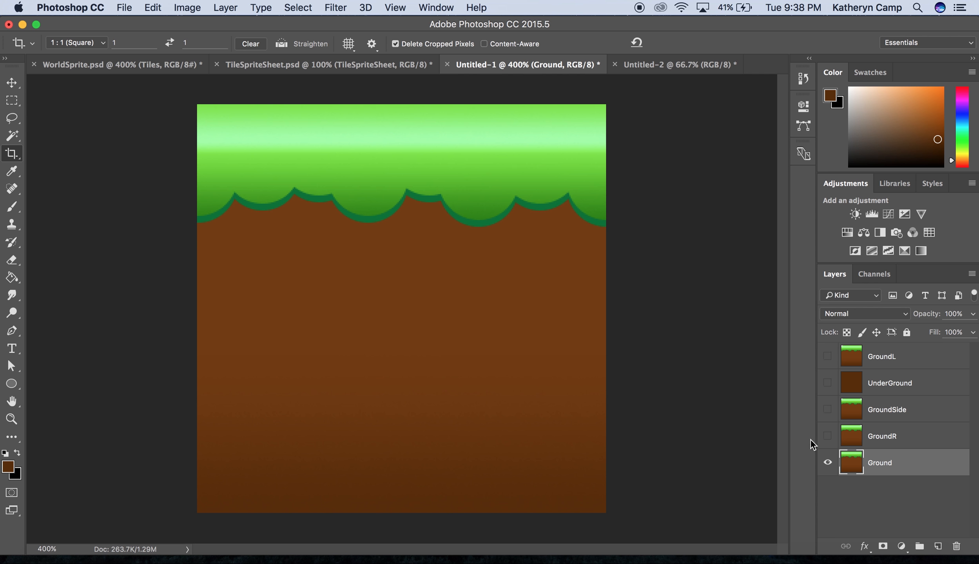
Check the cropped tile variants by showing GroundR, GroundSide, UnderGround and GroundL, then hide them all again.
left_click(827, 409)
left_click(827, 383)
left_click(827, 357)
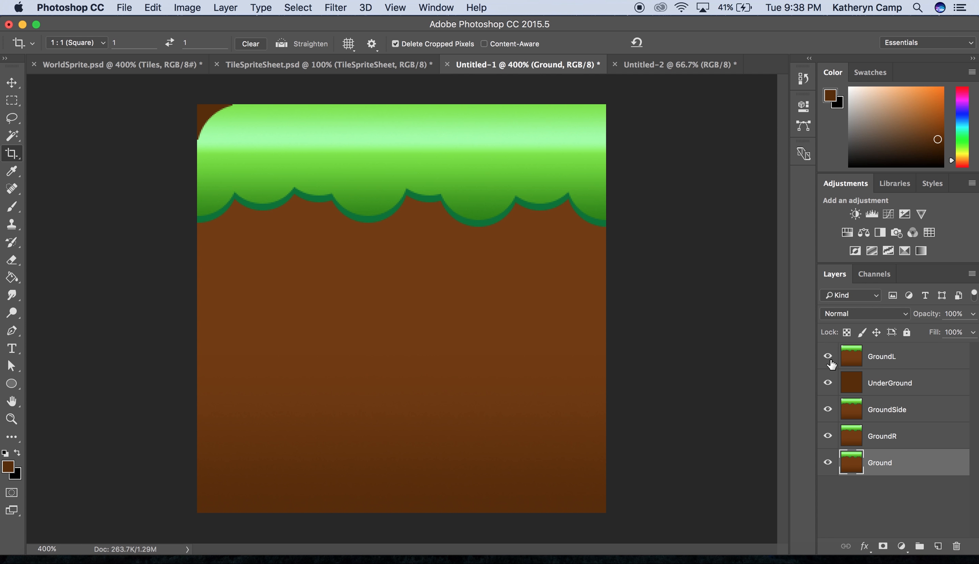
left_click(828, 357)
left_click(828, 383)
left_click(828, 410)
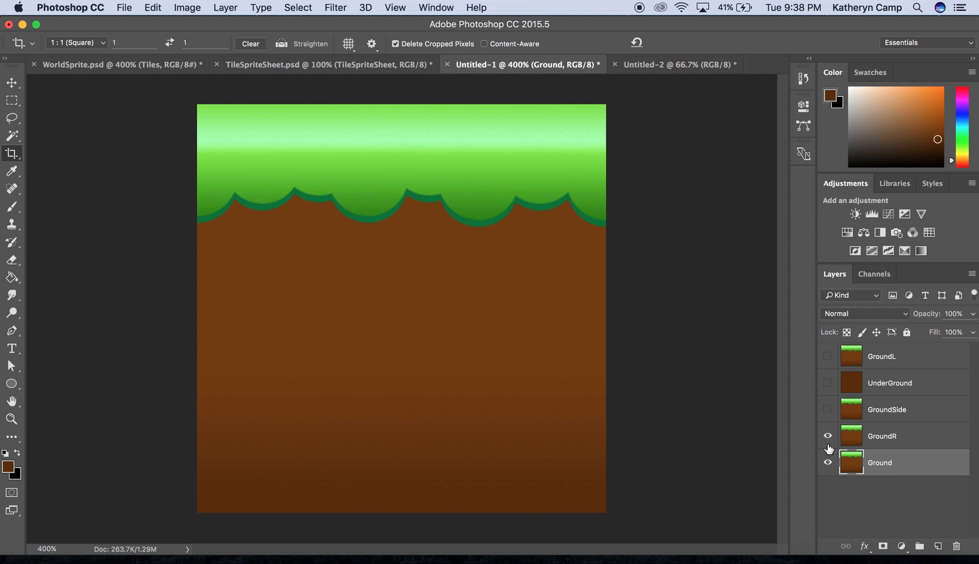
left_click(829, 436)
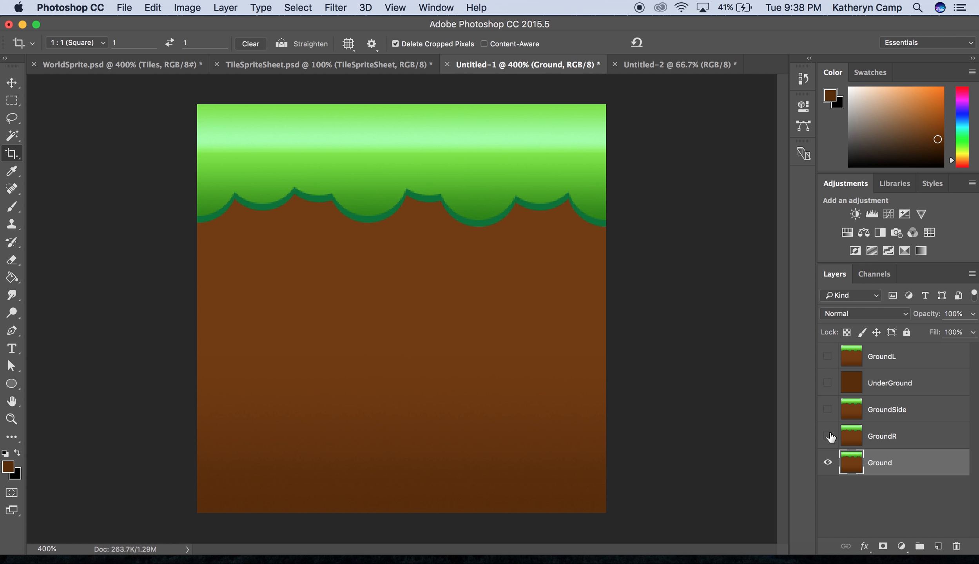
Copy the Ground tile into Untitled-2 and align it with the top of the tall canvas.
left_click(11, 83)
left_click_drag(310, 210, 464, 145)
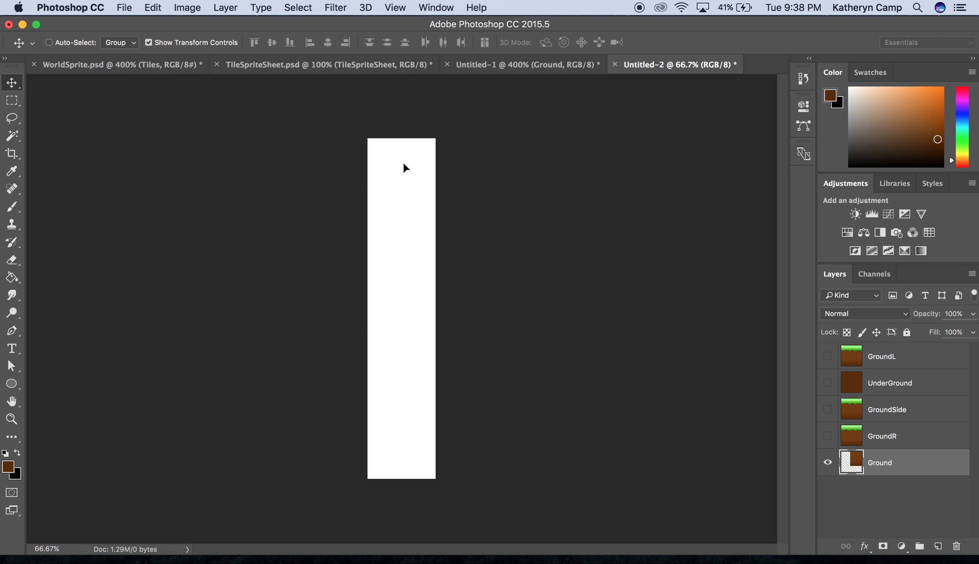
left_click_drag(403, 166, 391, 168)
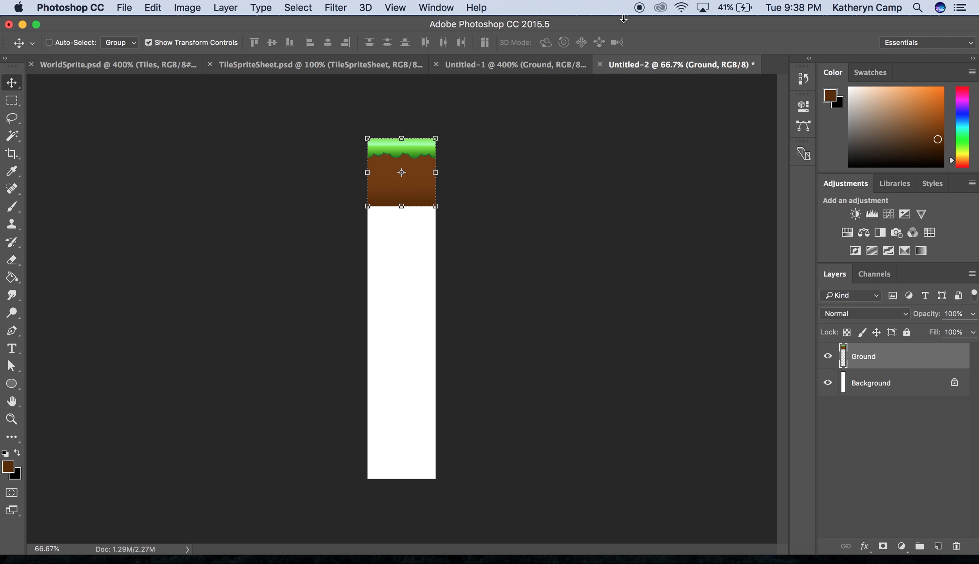
Hide Ground in Untitled-1, show GroundR, and copy it into Untitled-2 directly below the Ground tile.
left_click(541, 68)
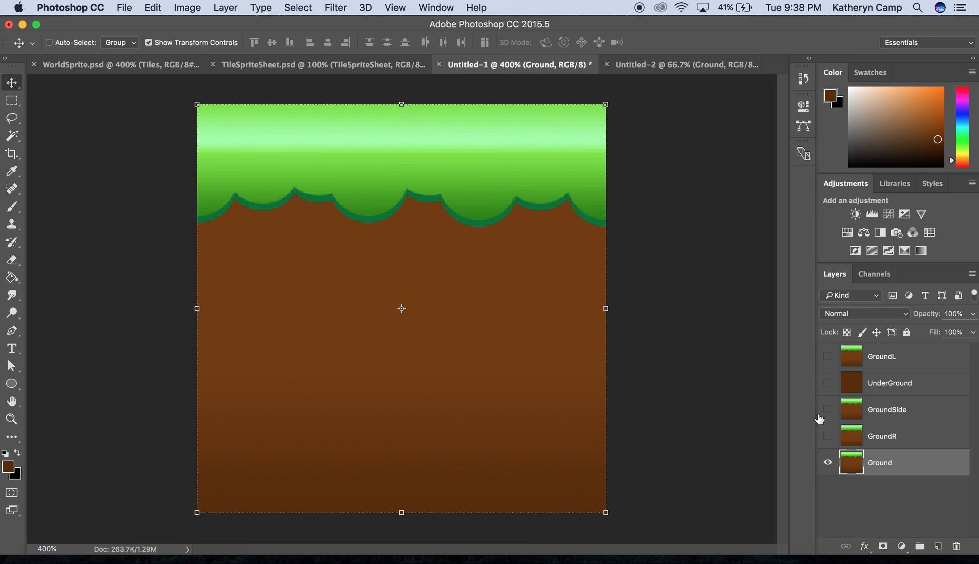
left_click(828, 464)
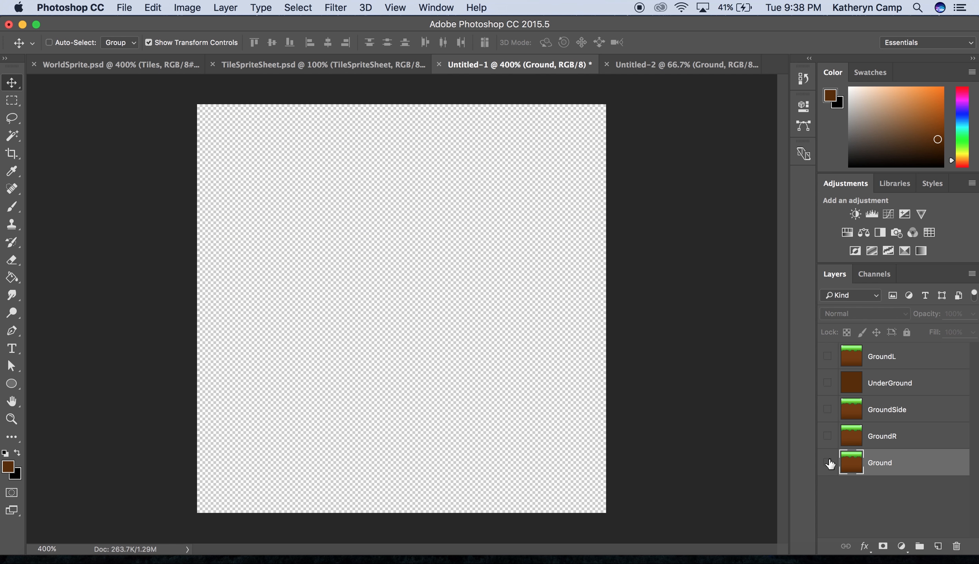
left_click(895, 445)
left_click_drag(511, 335, 630, 71)
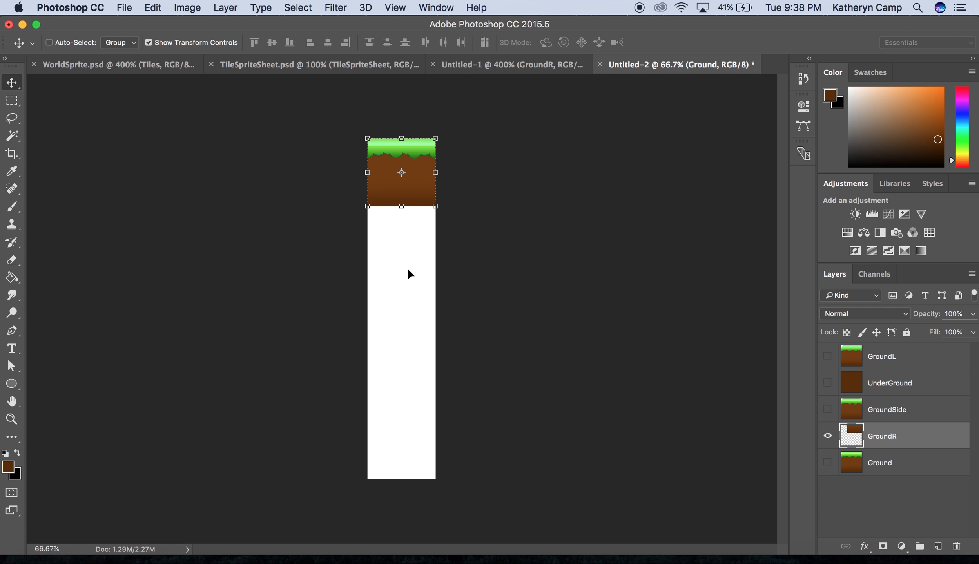
left_click_drag(396, 274, 420, 236)
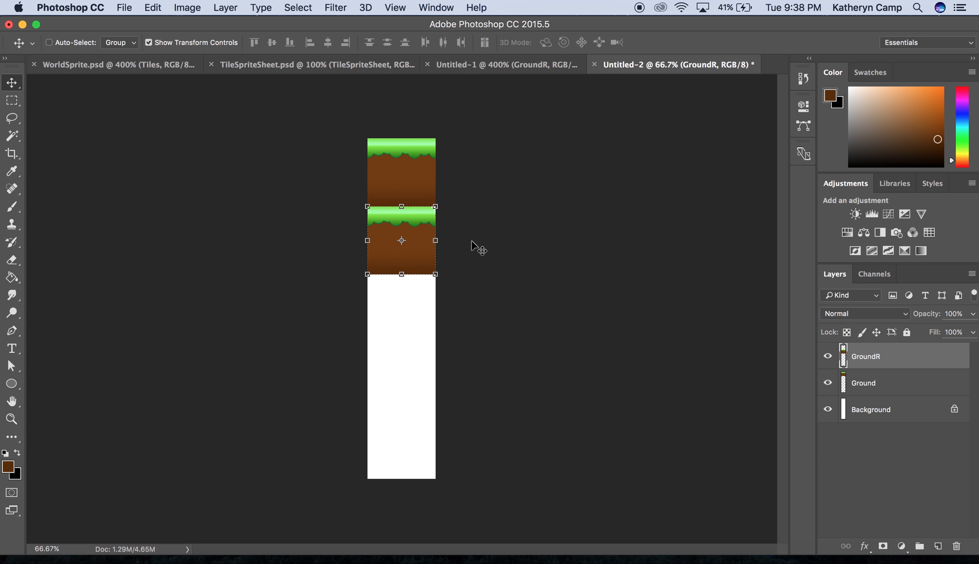
Swap visibility from GroundR to GroundSide in Untitled-1 and copy GroundSide into Untitled-2 directly below the GroundR tile.
left_click(536, 61)
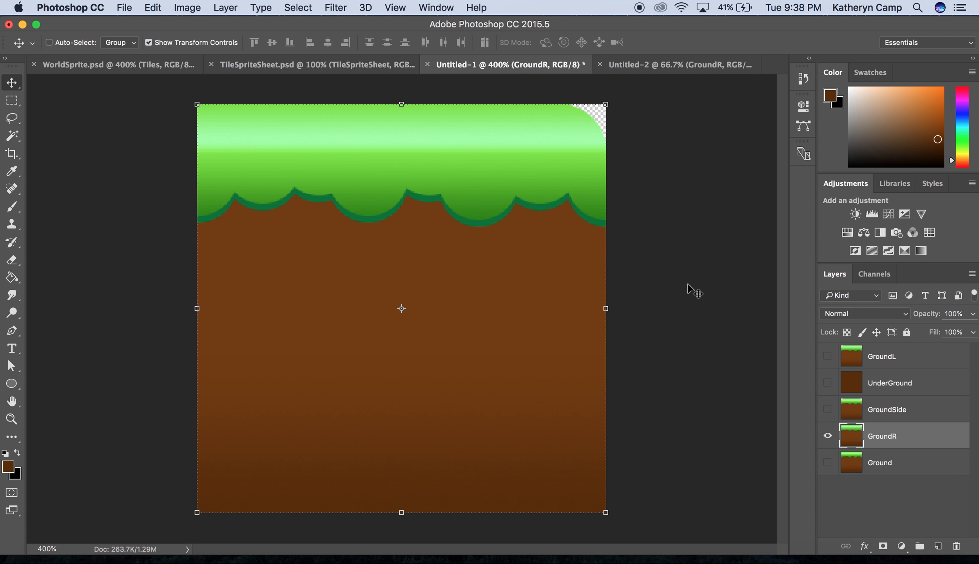
left_click(827, 435)
left_click(827, 409)
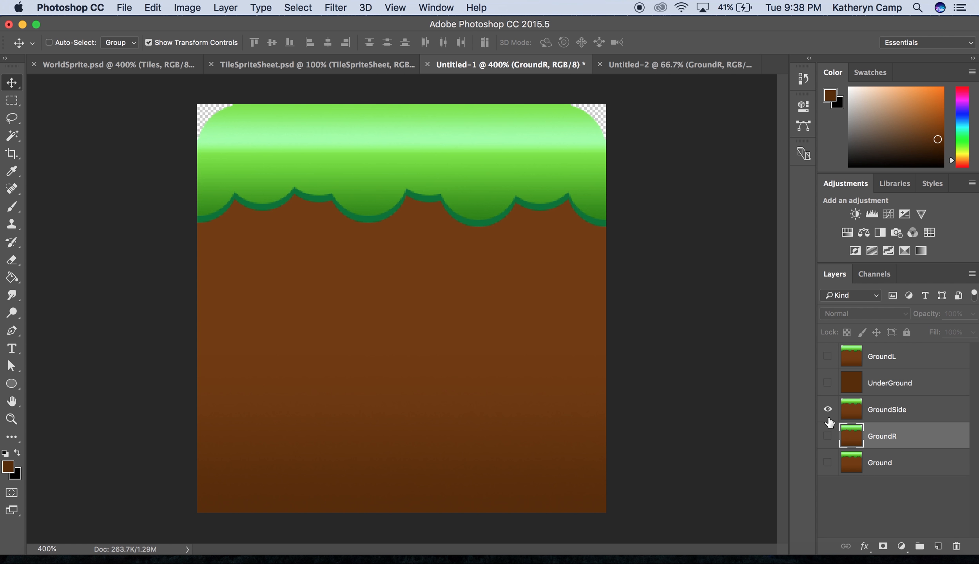
left_click(876, 411)
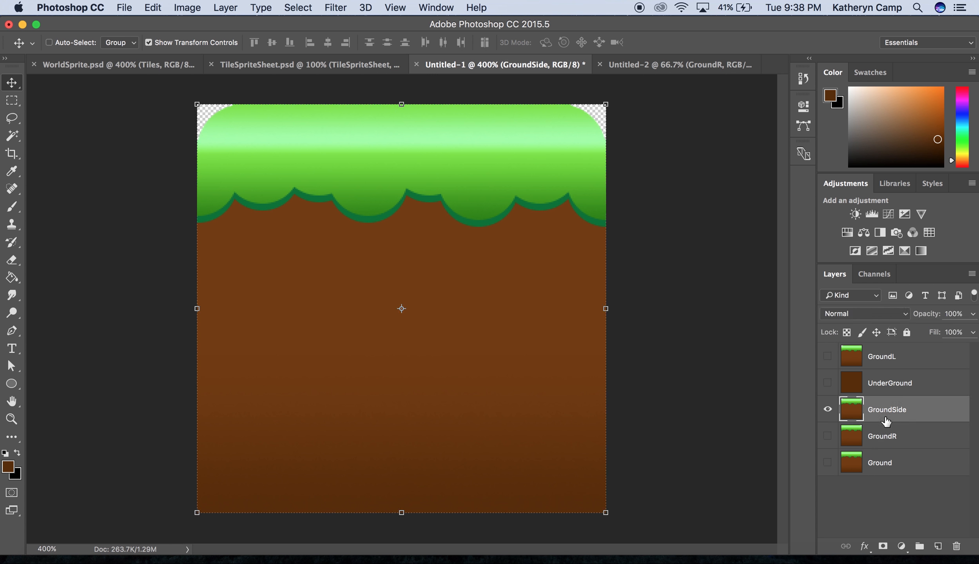
left_click_drag(510, 311, 621, 69)
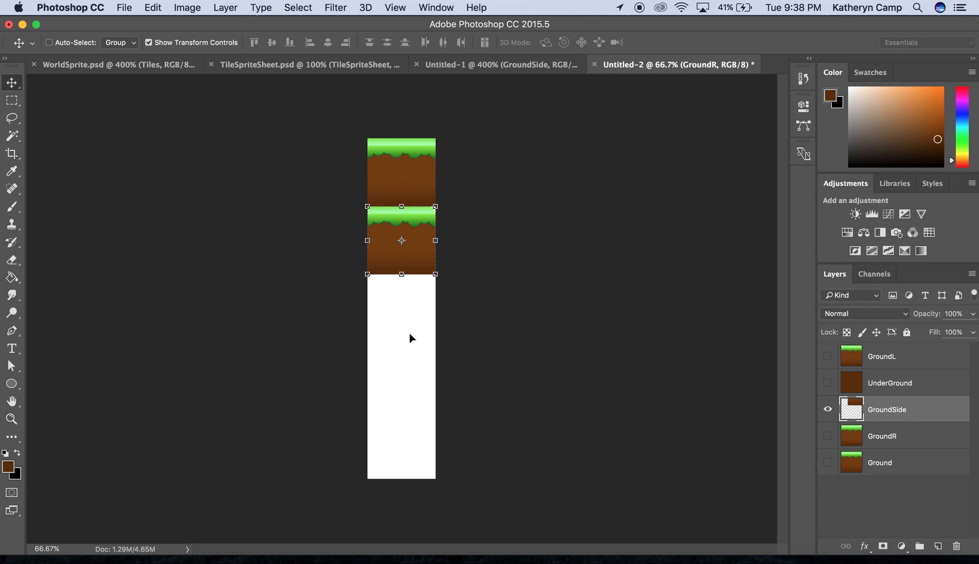
left_click_drag(408, 332, 424, 313)
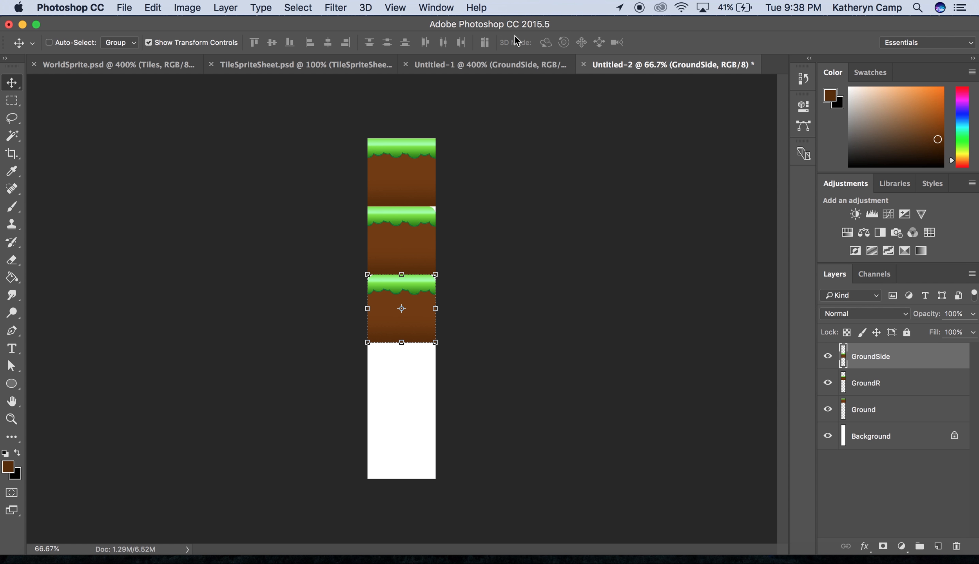
Swap visibility from GroundSide to GroundL in Untitled-1 and copy GroundL into Untitled-2 directly below the GroundSide tile.
left_click(508, 65)
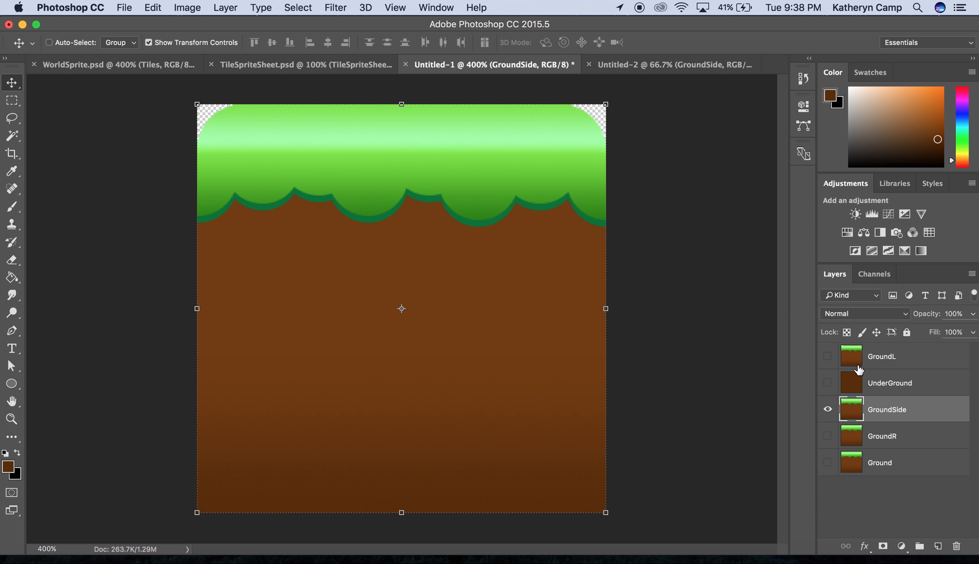
left_click(904, 367)
left_click(828, 410)
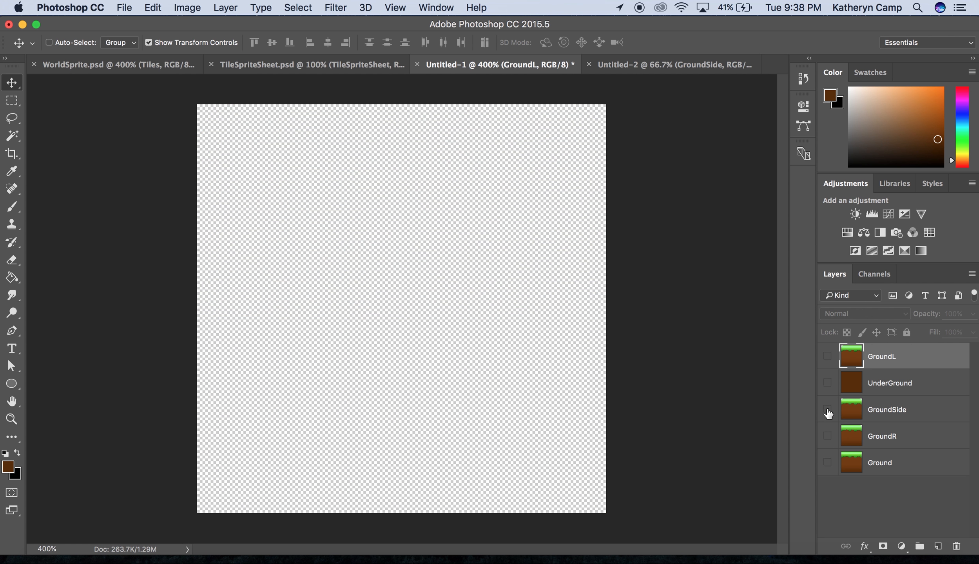
left_click(828, 356)
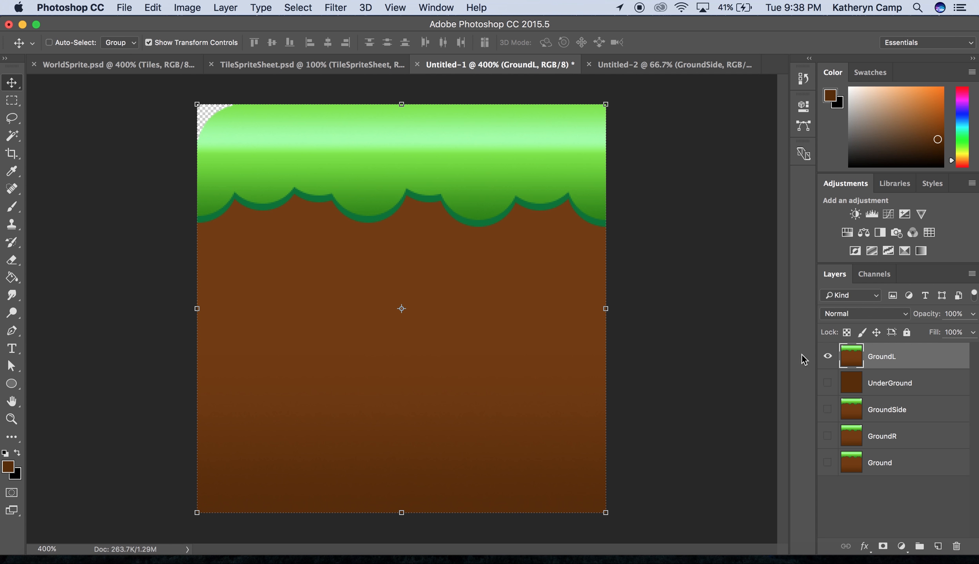
left_click_drag(515, 363, 652, 71)
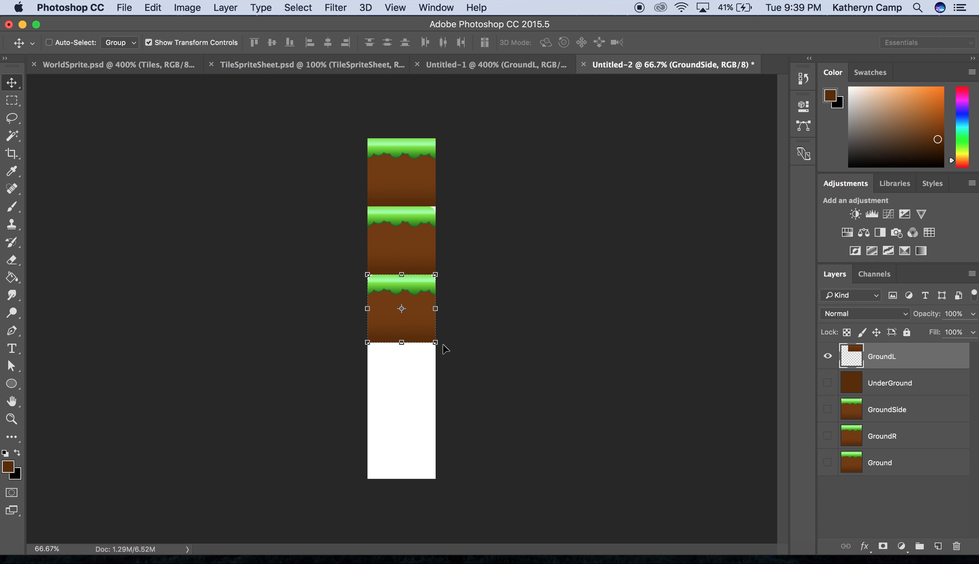
left_click_drag(400, 393, 420, 383)
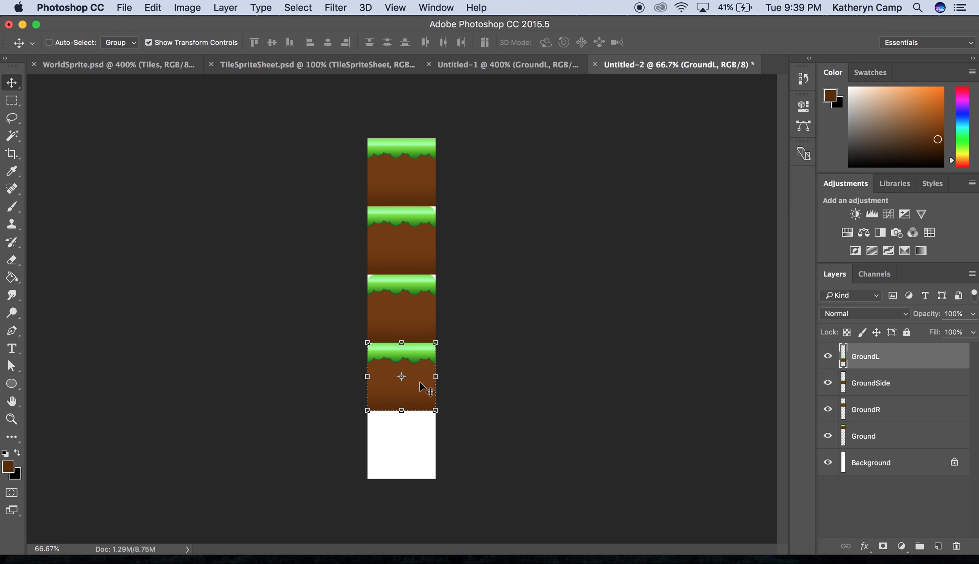
Hide GroundL in Untitled-1, show UnderGround, and copy it into the empty space at the bottom of the Untitled-2 stack.
left_click(535, 67)
left_click(827, 357)
left_click(827, 382)
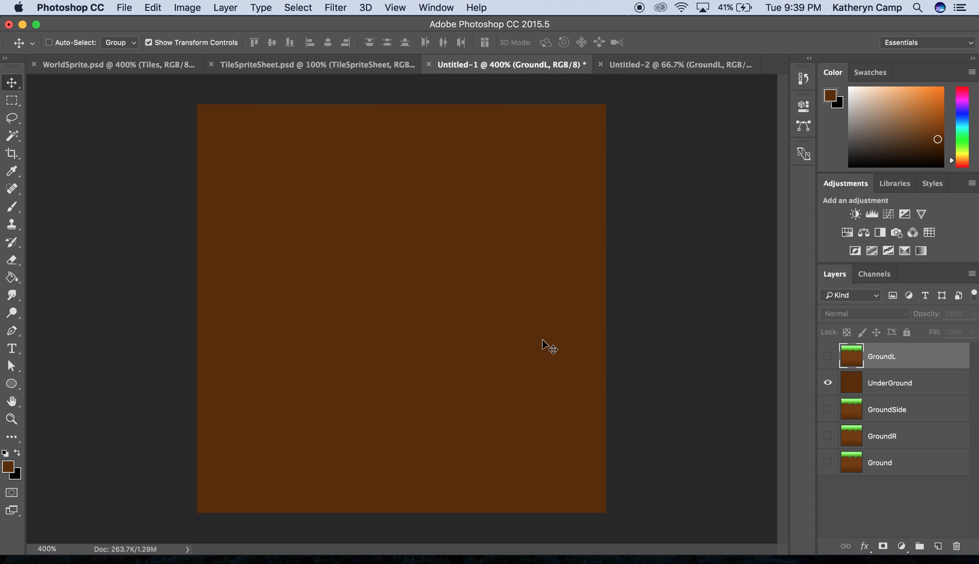
left_click_drag(542, 340, 597, 240)
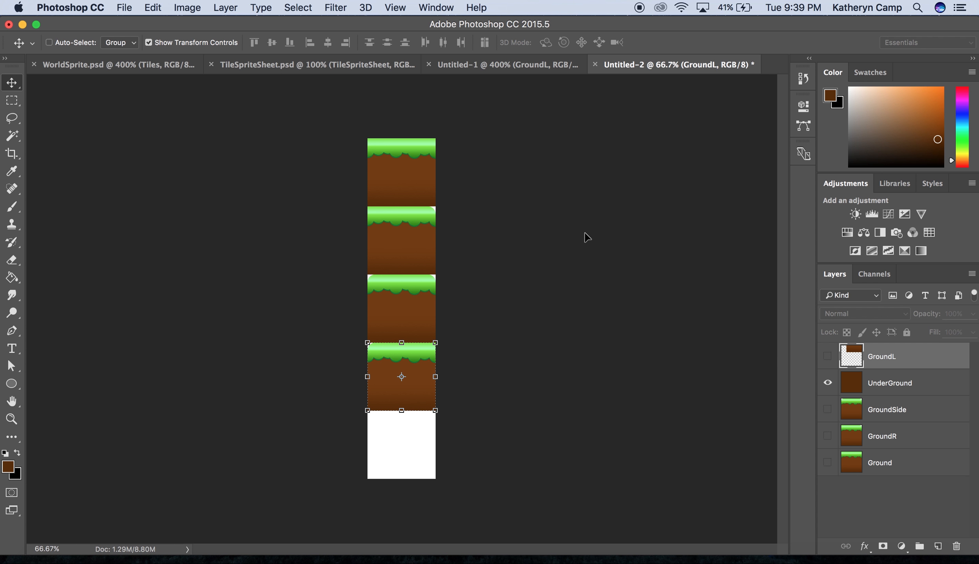
left_click(557, 65)
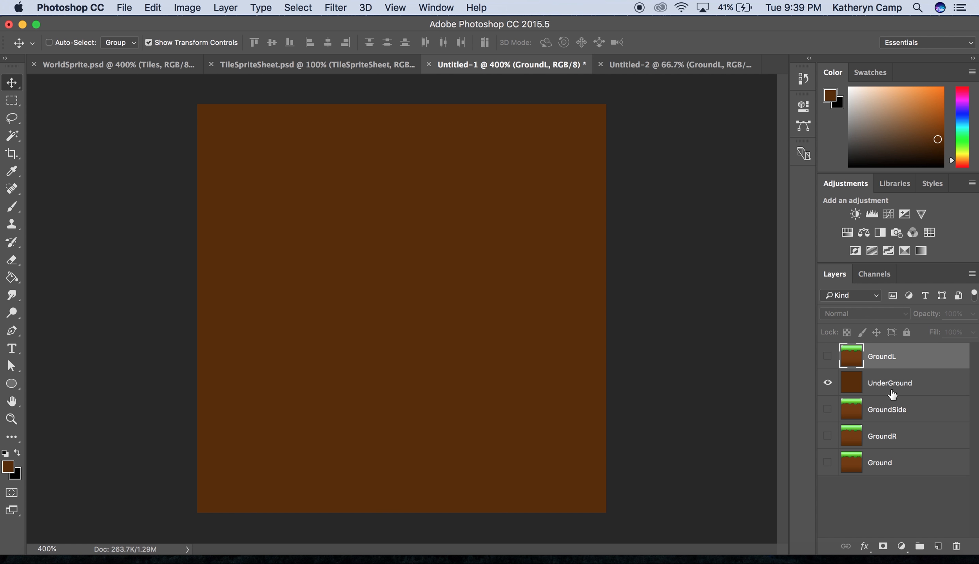
left_click(919, 384)
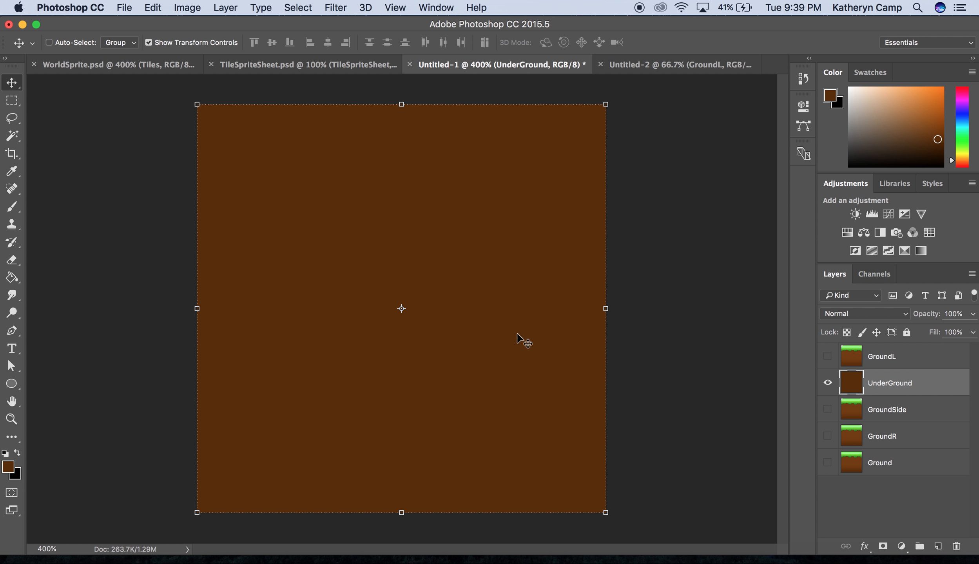
left_click_drag(474, 332, 628, 67)
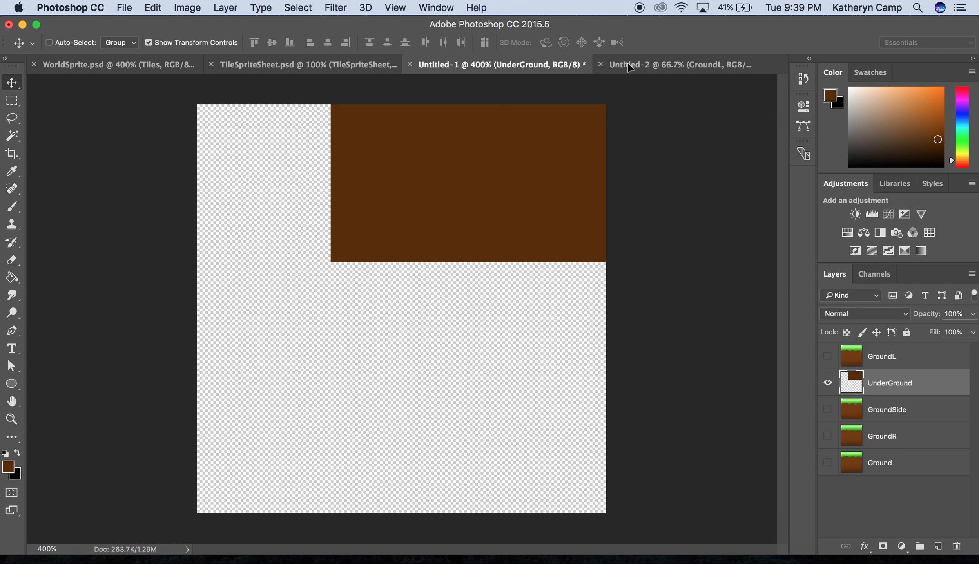
left_click(628, 65)
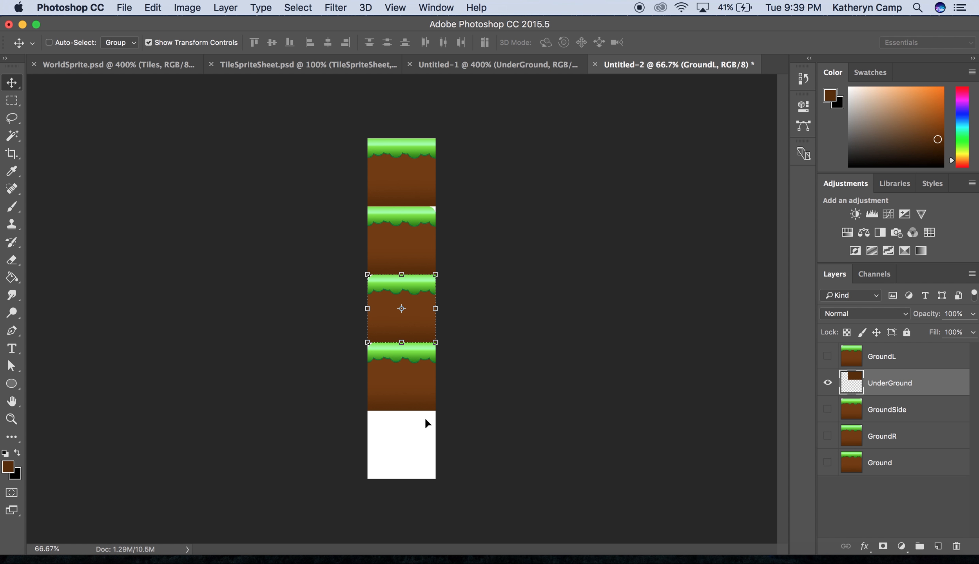
mouse_move(407, 441)
left_mouse_down()
mouse_move(415, 450)
mouse_move(421, 437)
left_mouse_up()
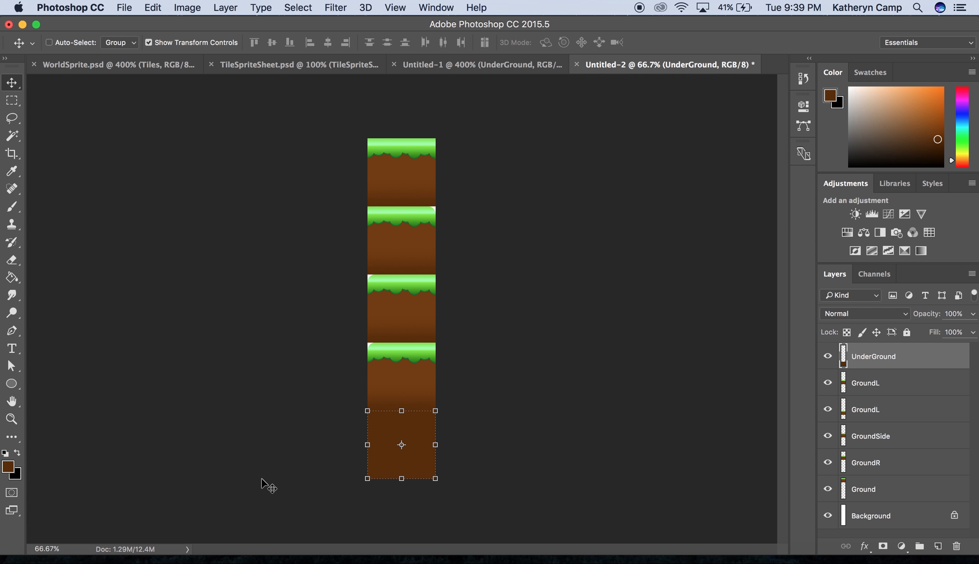
Hide the white Background layer in Untitled-2, viewing the tiles at 400% zoom.
left_click(59, 550)
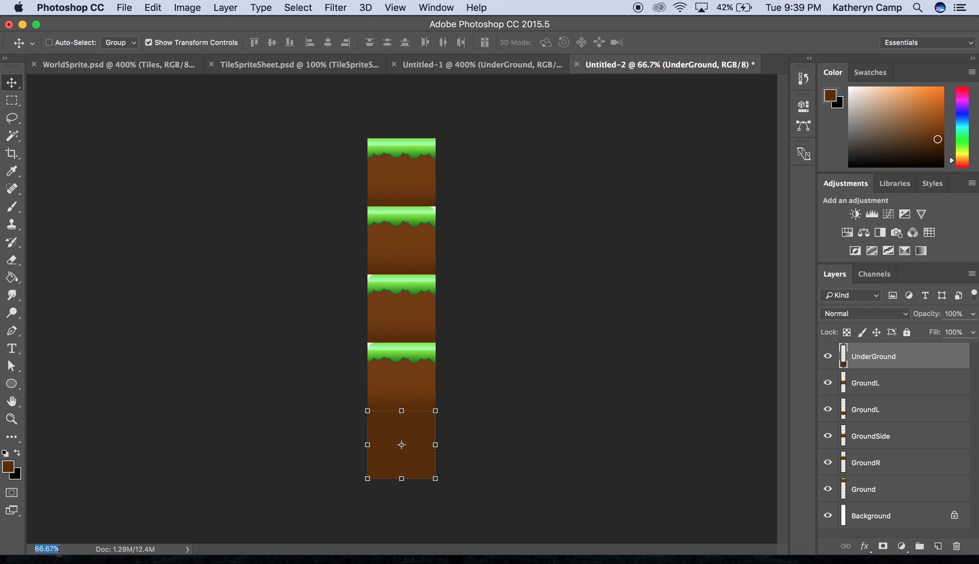
type("400")
key("Return")
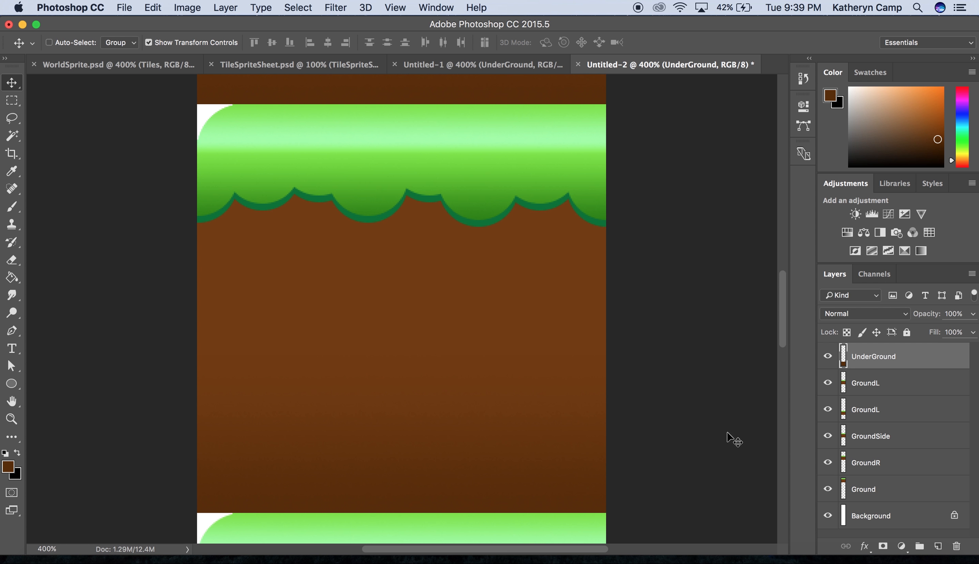
left_click(828, 516)
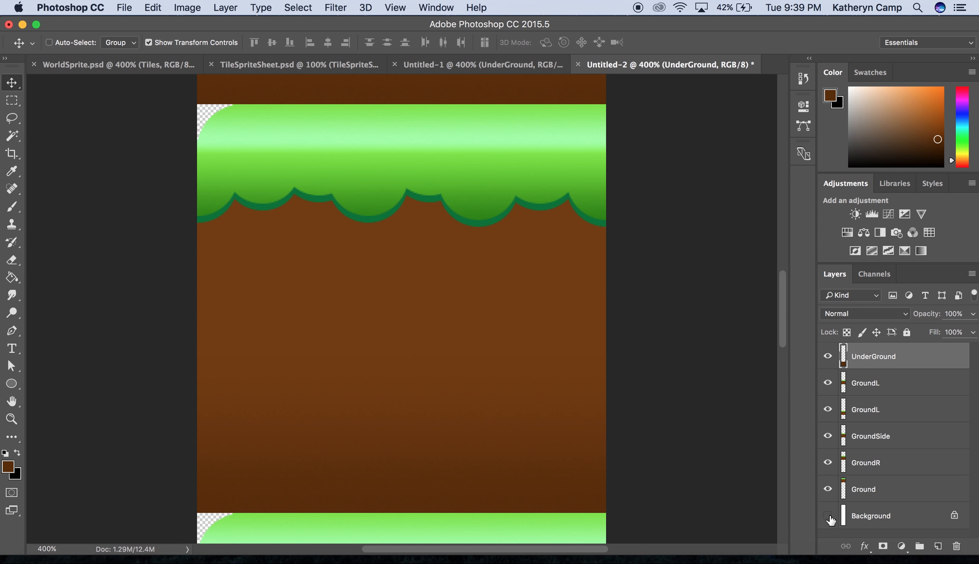
Examine the seams and overlaps between the stacked tiles, selecting GroundR and GroundSide and toggling GroundSide's visibility.
left_click_drag(780, 340, 779, 391)
scroll(769, 415, "down", 5)
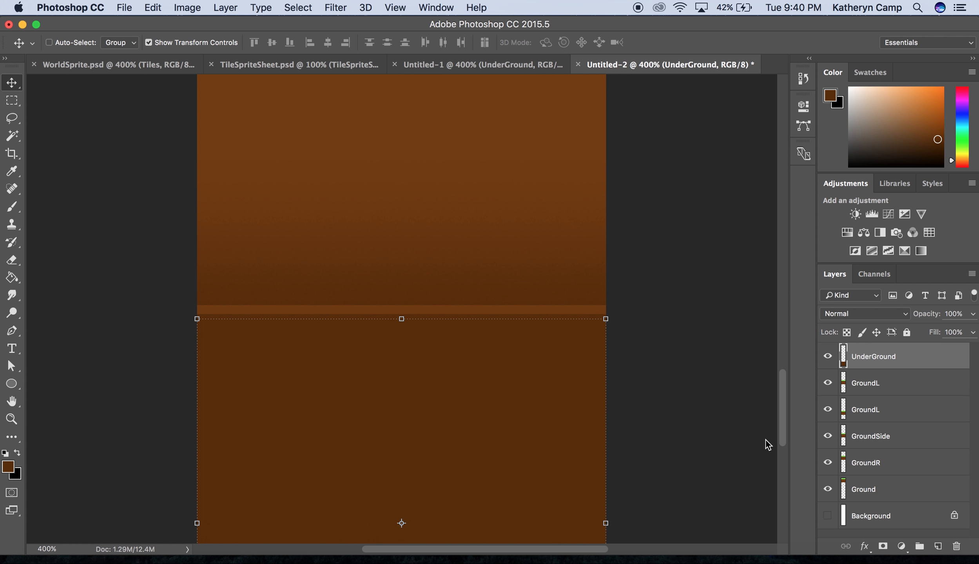
scroll(756, 386, "up", 5)
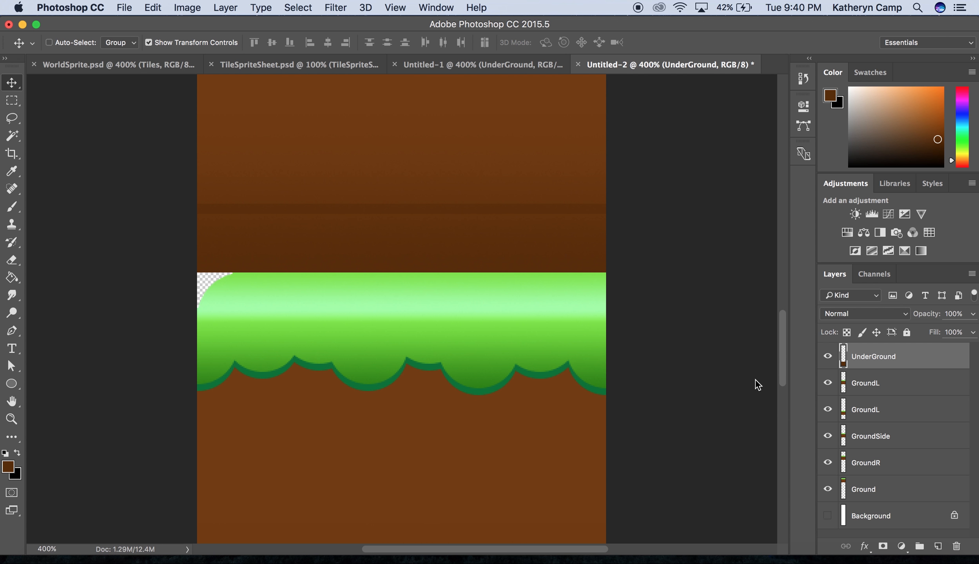
scroll(756, 353, "up", 5)
scroll(756, 331, "up", 10)
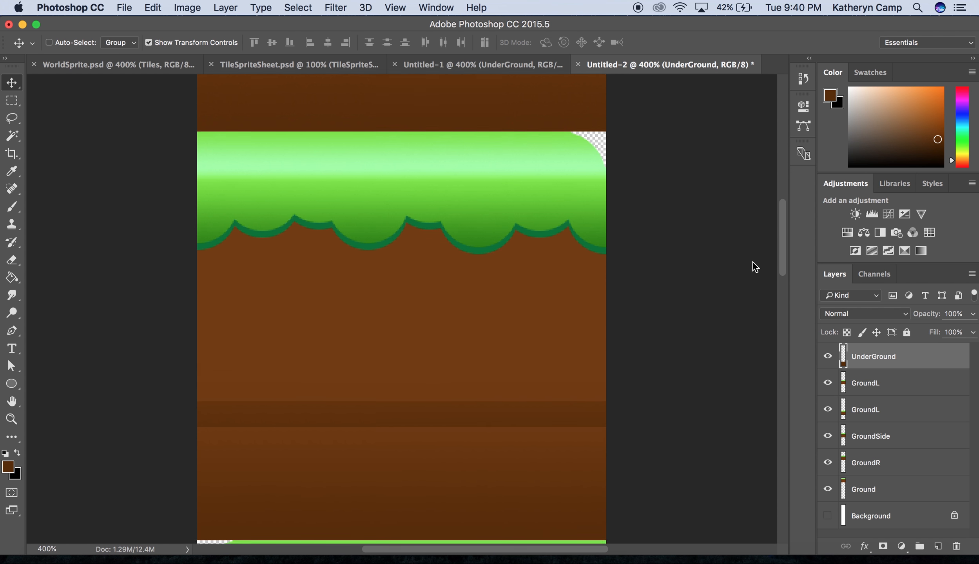
scroll(749, 333, "down", 10)
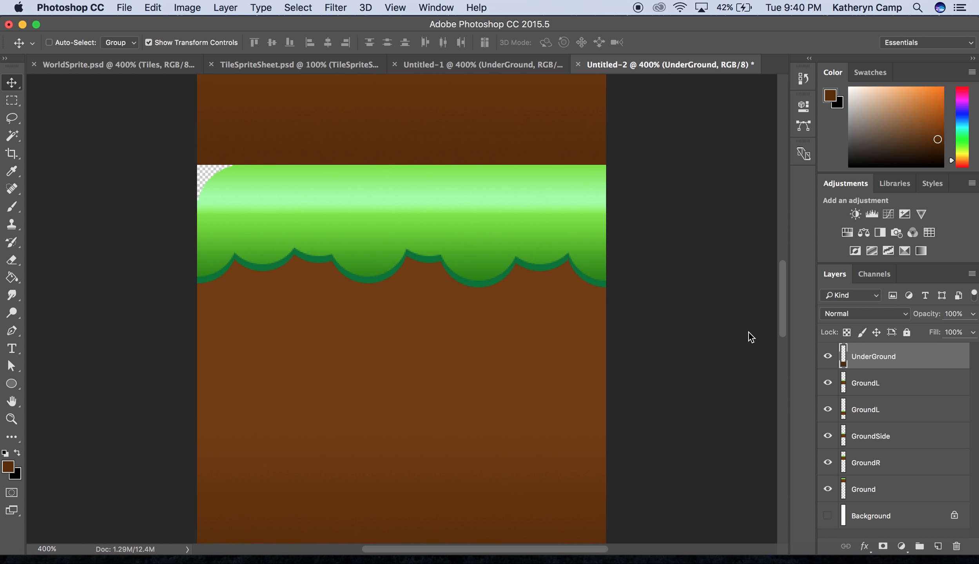
left_click(905, 380)
left_click(898, 466)
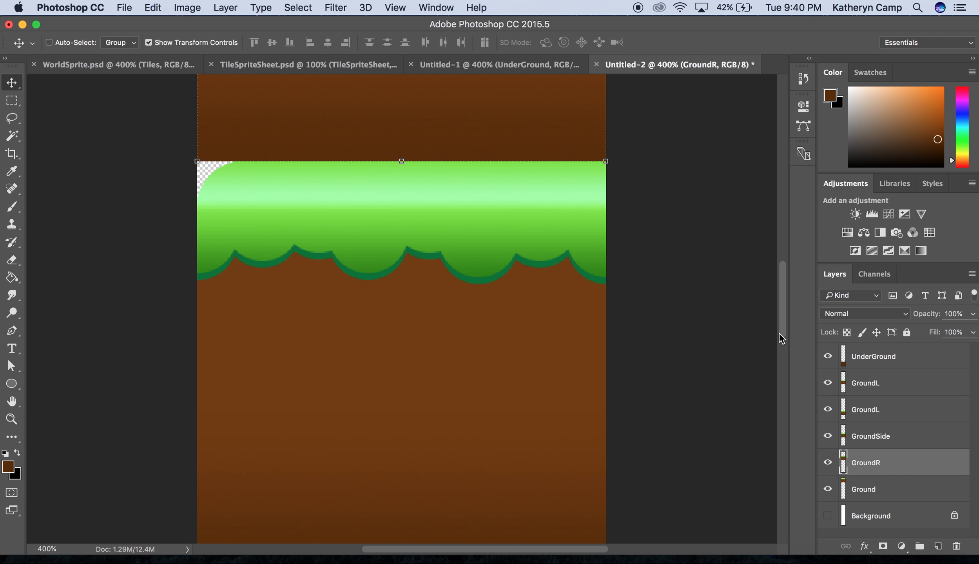
left_click_drag(780, 334, 783, 410)
left_click(877, 437)
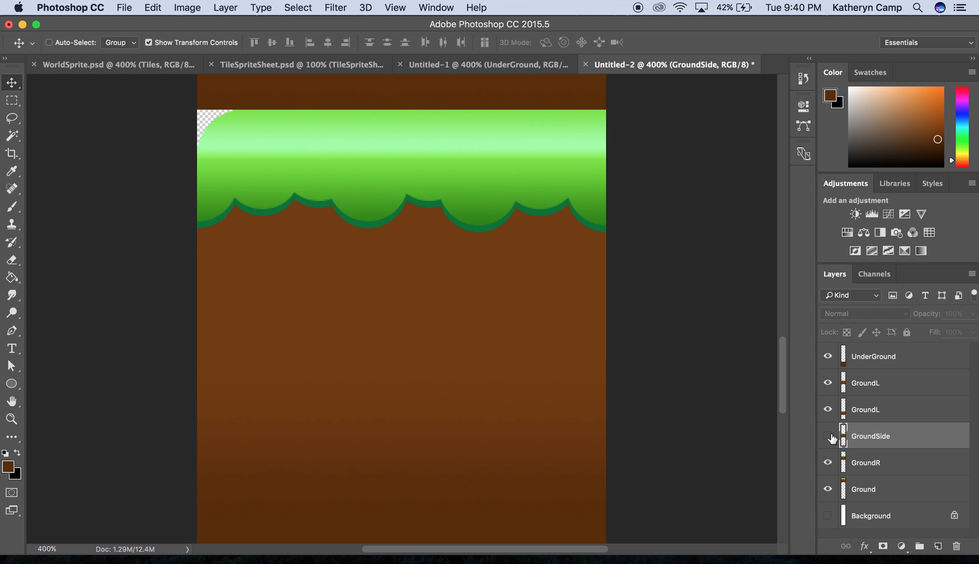
left_click_drag(778, 378, 779, 279)
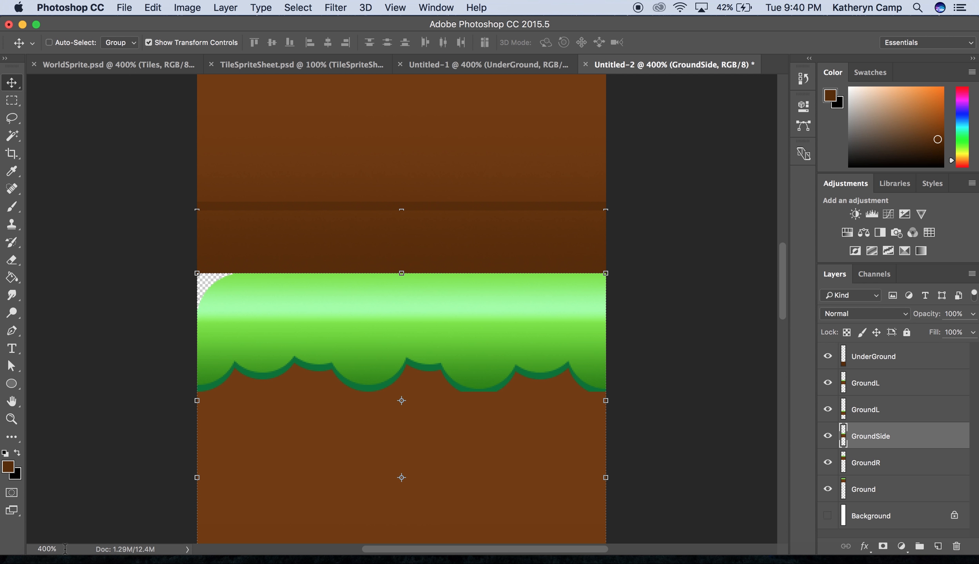
Examine the tile stack at 100% zoom with the fourth tile's GroundL layer selected.
left_click_drag(65, 548, 27, 546)
type("1")
key("Return")
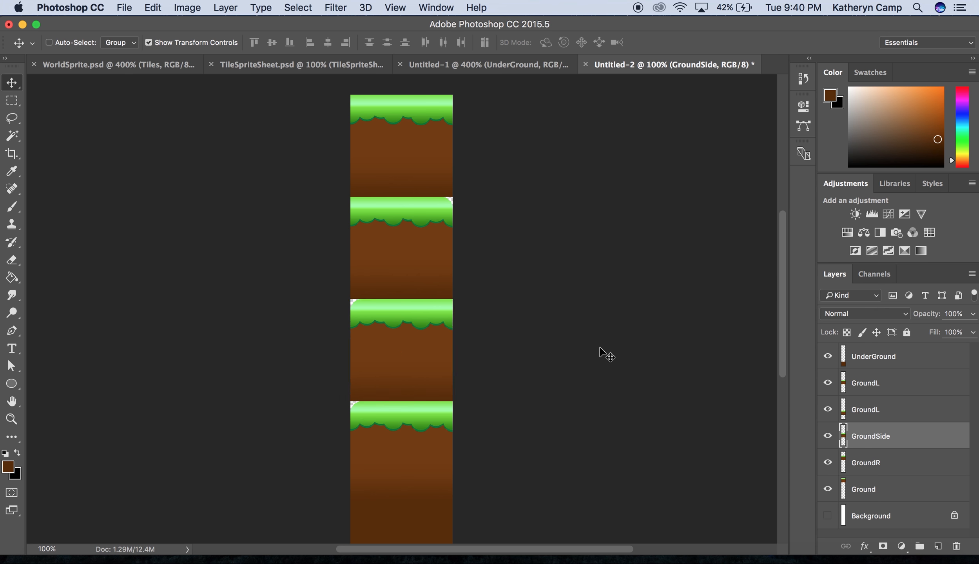
left_click(914, 411)
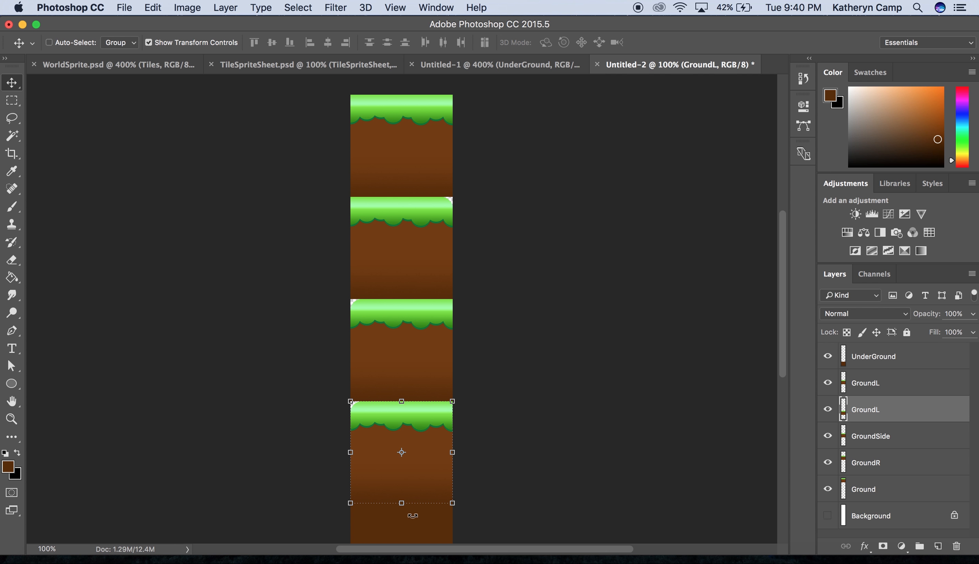
left_click_drag(784, 340, 779, 359)
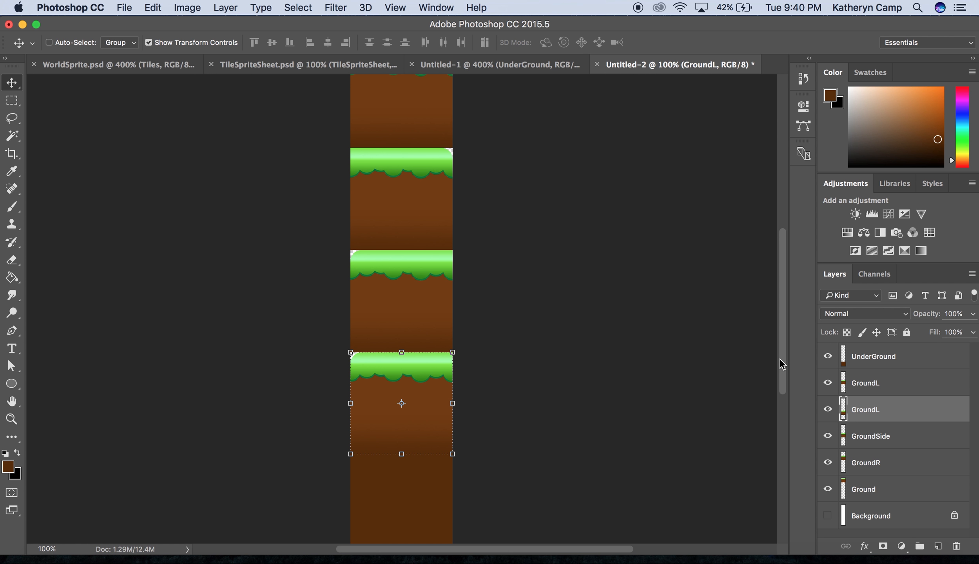
Save a PNG copy of the sprite sheet as Untitled-2.png in the GameDesign folder with Smallest / Slow compression and no interlacing.
left_click(67, 547)
type("67")
key("Return")
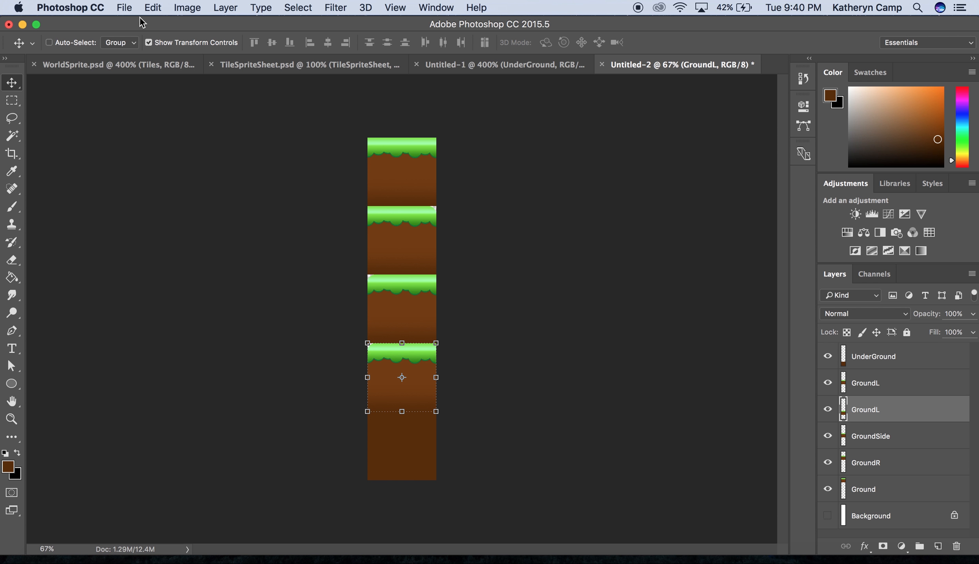
left_click(133, 5)
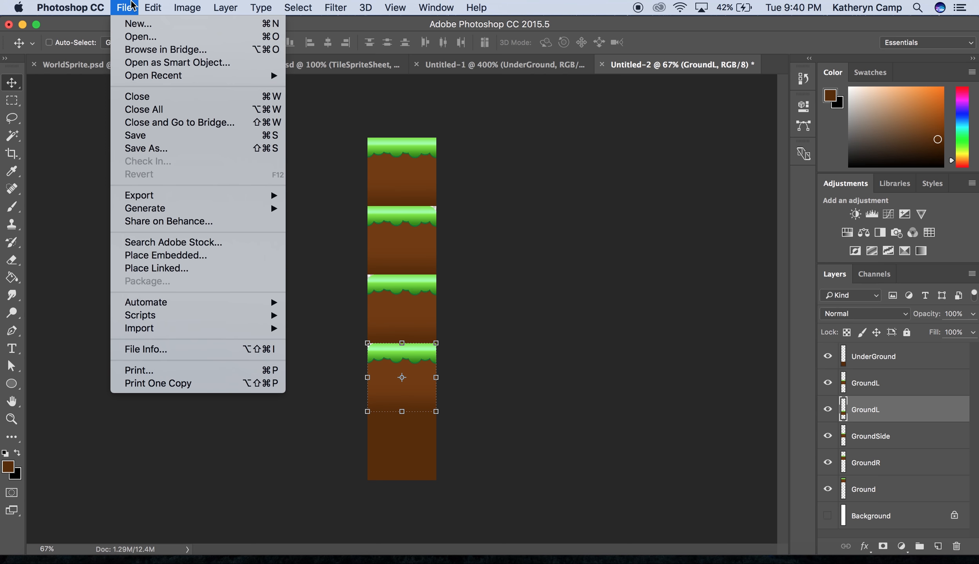
left_click(204, 153)
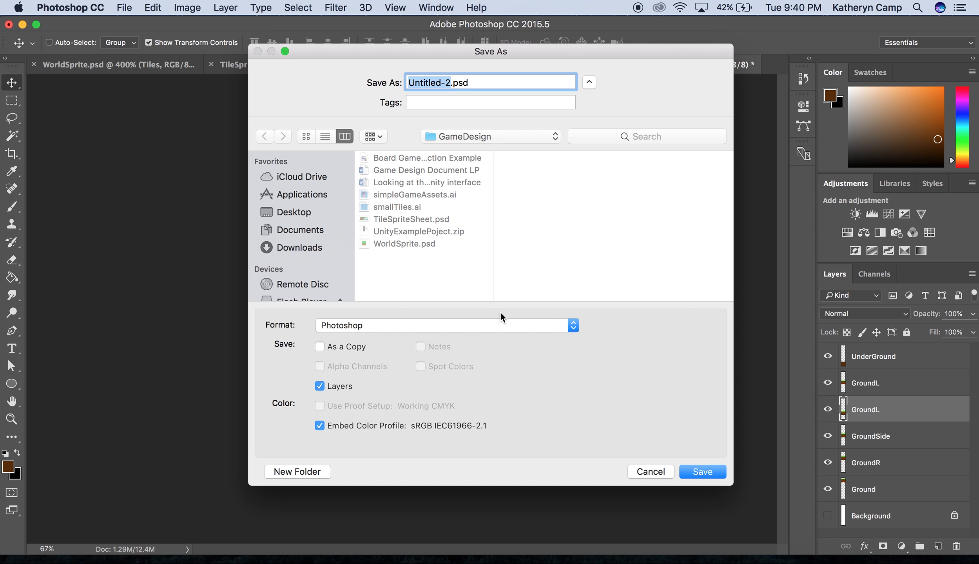
left_click(531, 324)
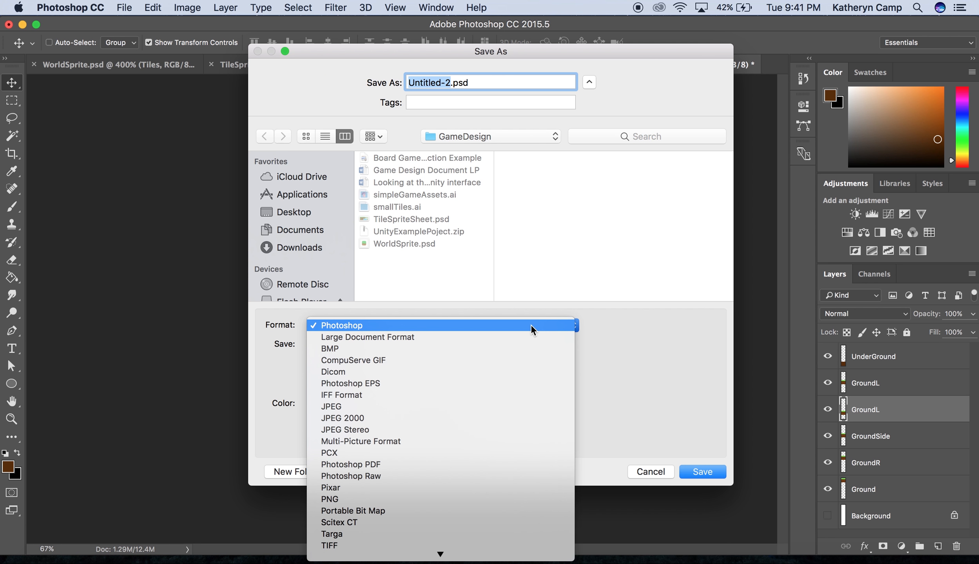
left_click(403, 500)
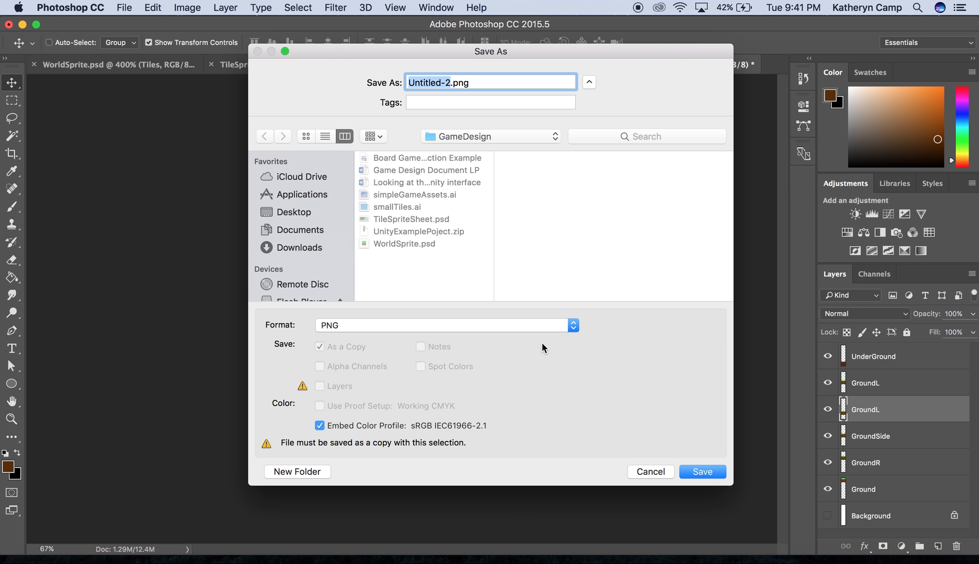
left_click(698, 471)
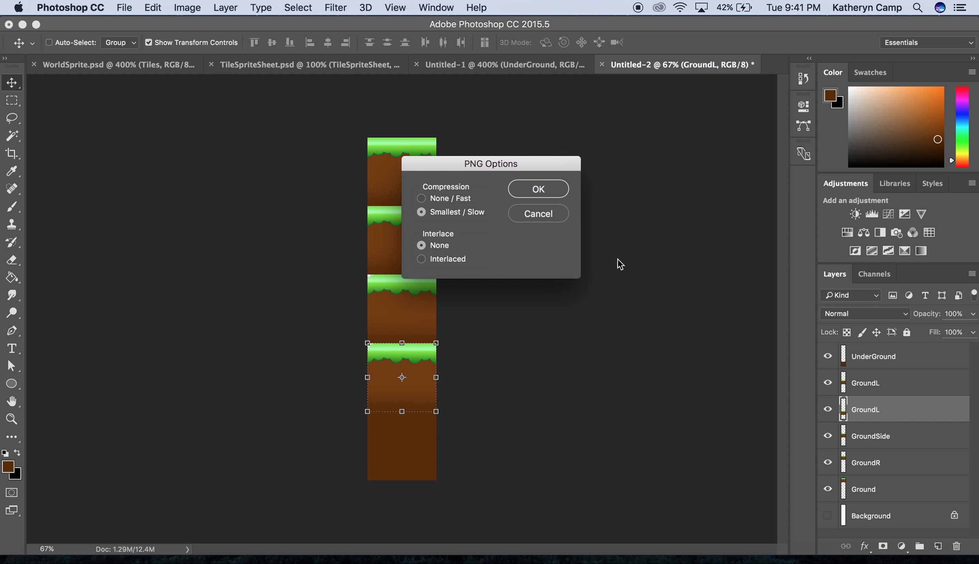
left_click(543, 193)
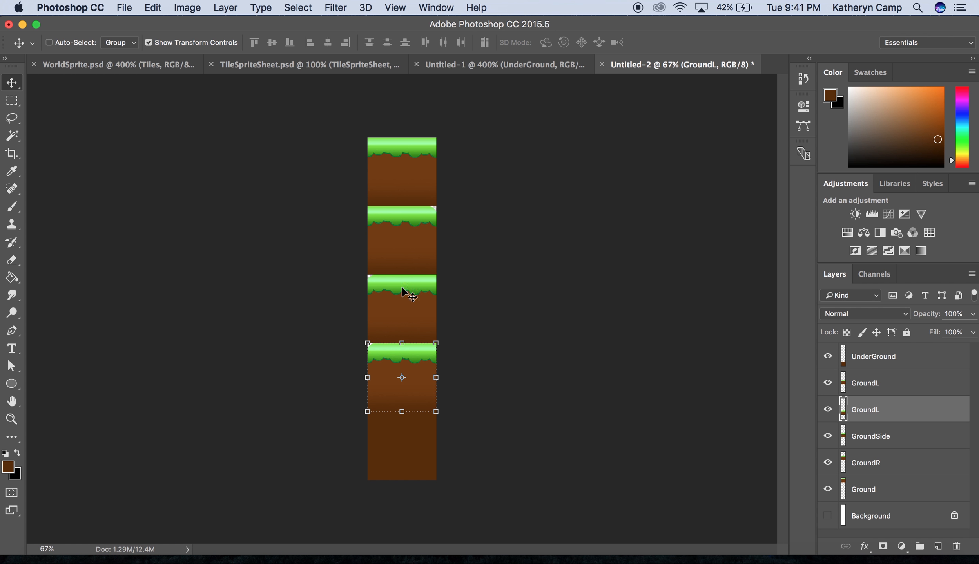
Compare the finished TileSpriteSheet.psd example with the Untitled-2 stack and the Untitled-1 tile document.
left_click(365, 70)
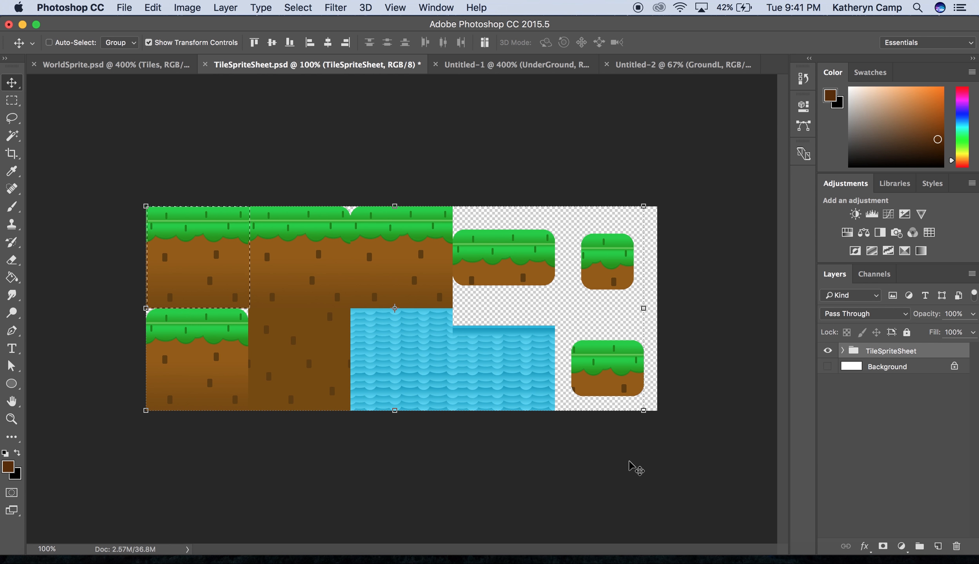
left_click(671, 69)
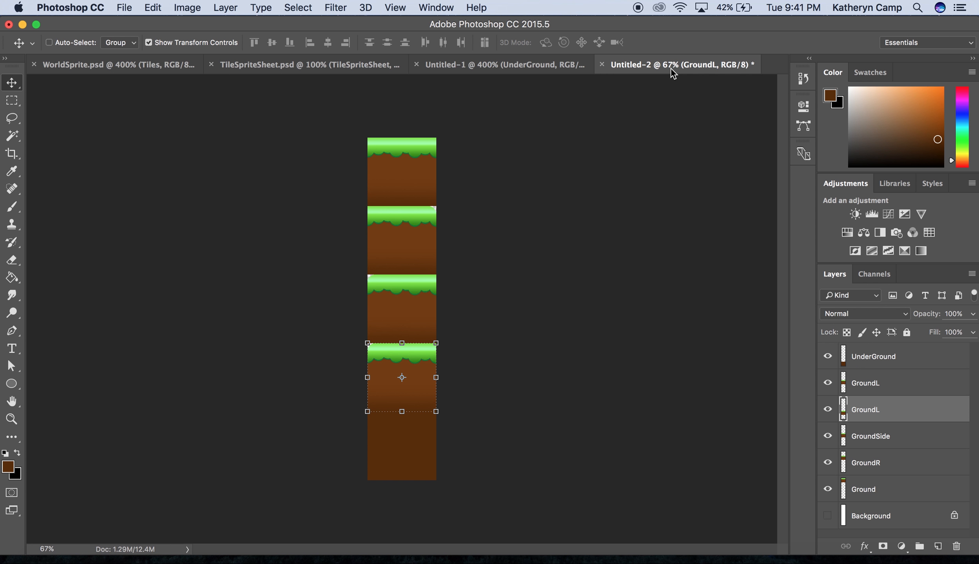
left_click(471, 66)
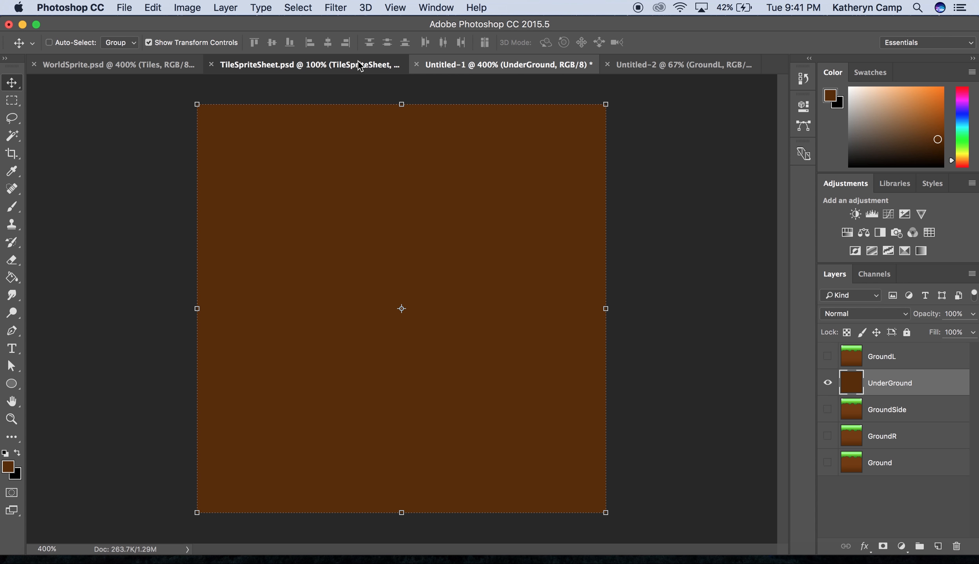
left_click(360, 66)
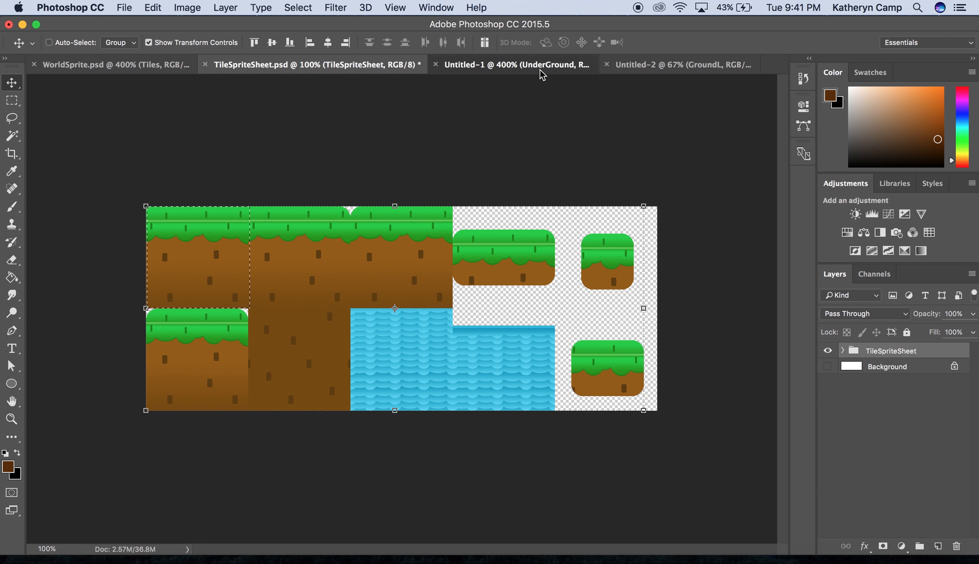
left_click(509, 65)
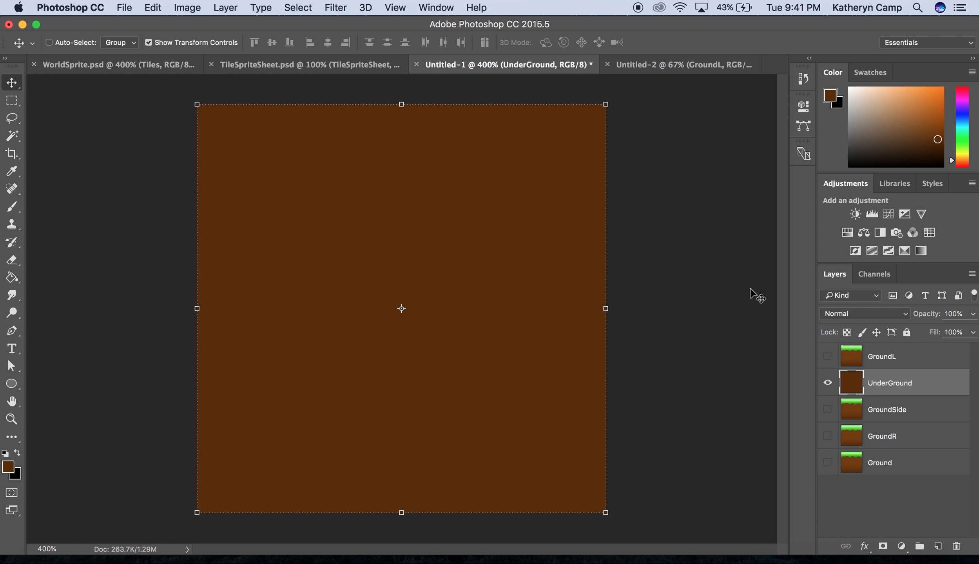
Hide the UnderGround layer in Untitled-1 and select the UnderGround layer in Untitled-2.
left_click(828, 382)
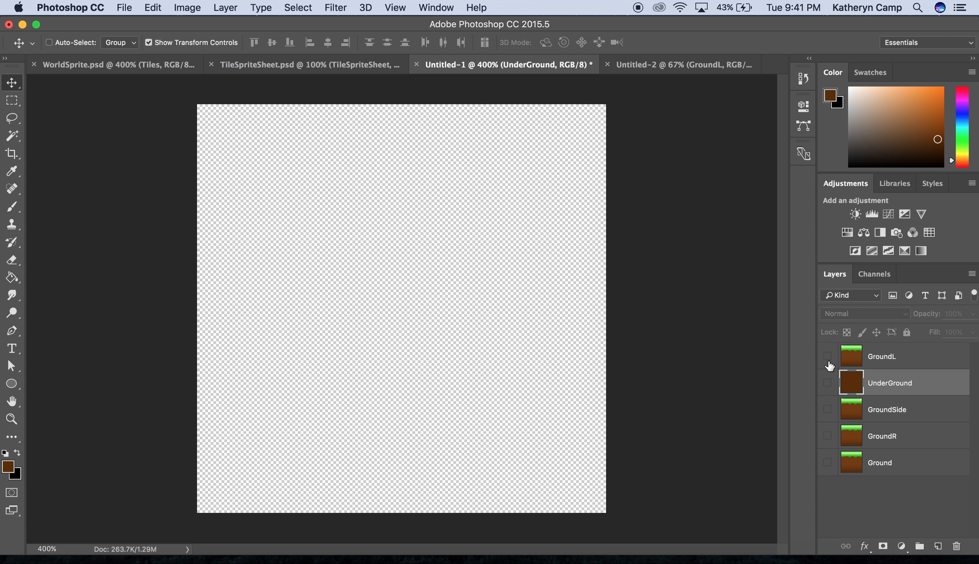
left_click_drag(855, 546, 502, 262)
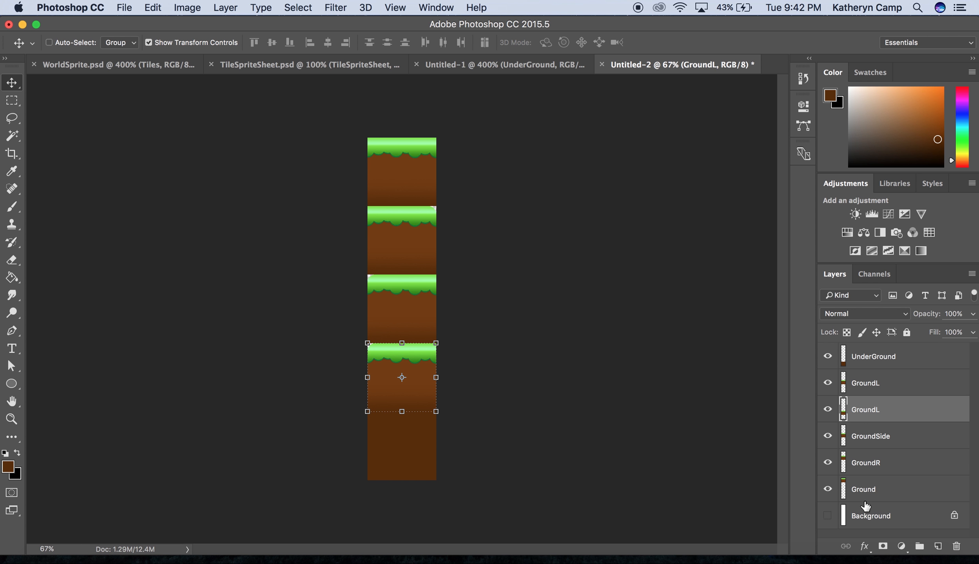
left_click(919, 363)
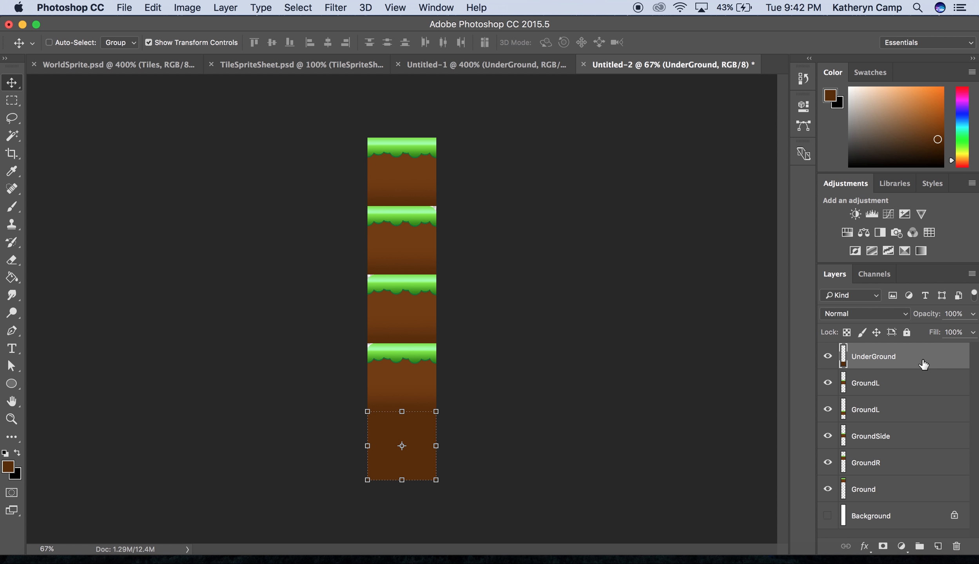